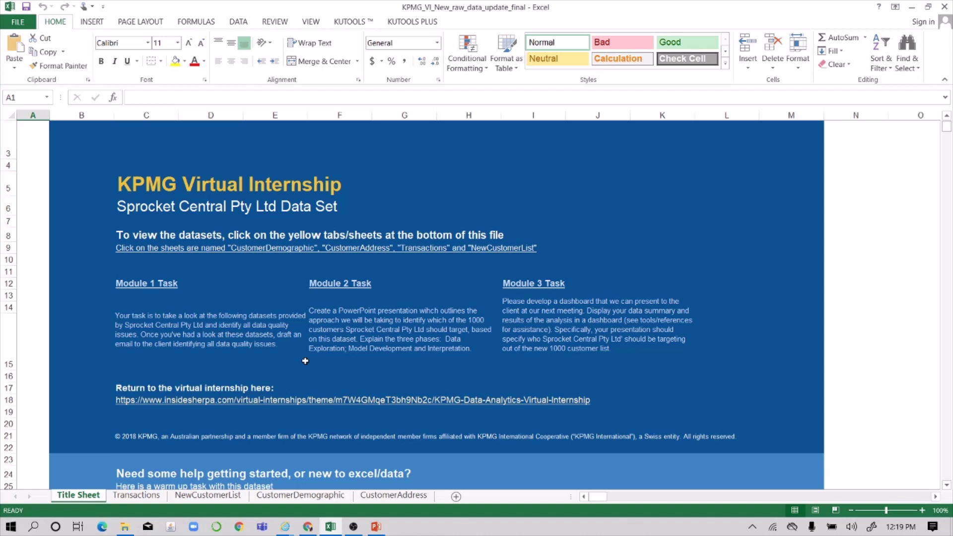
- Delete the note row above the column headers on the CustomerDemographic sheet
scroll(305, 361, down, 1)
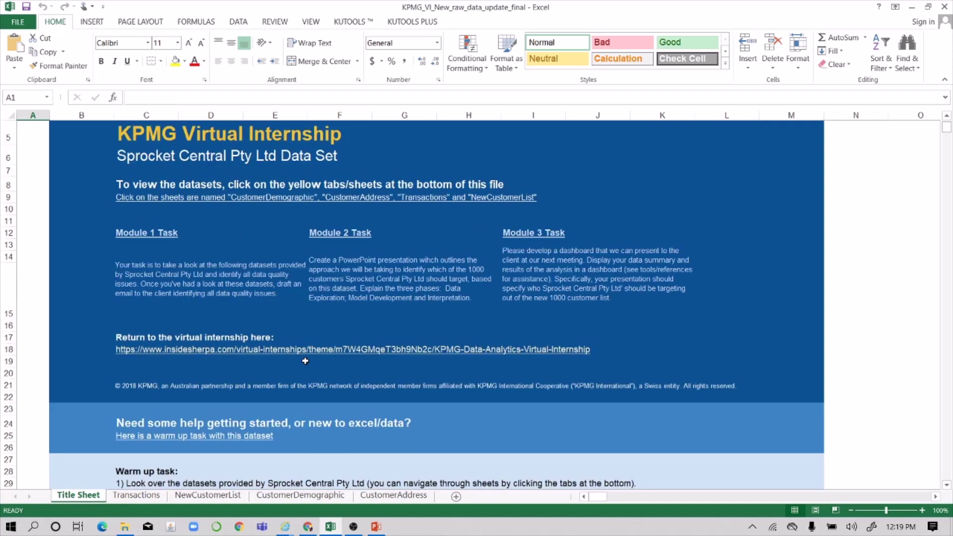
scroll(306, 361, up, 1)
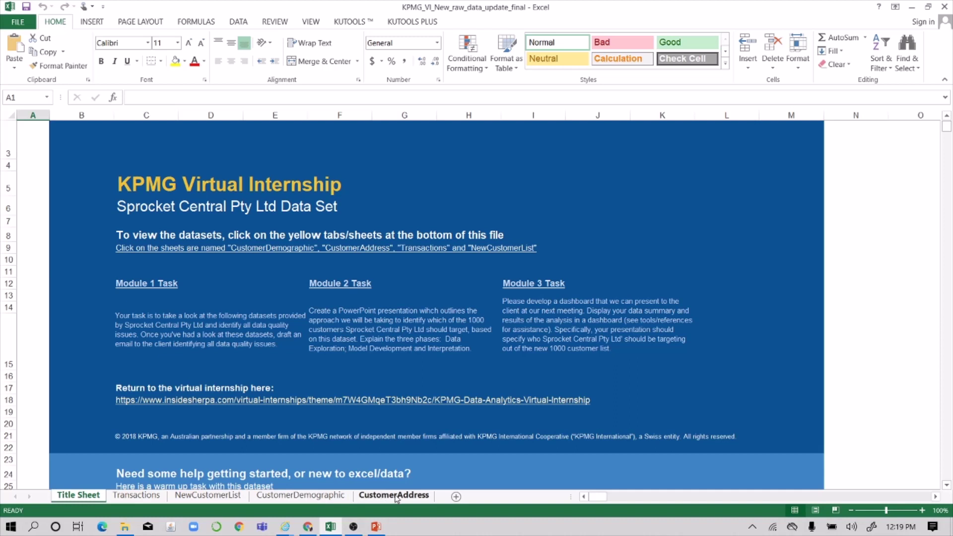
click(300, 495)
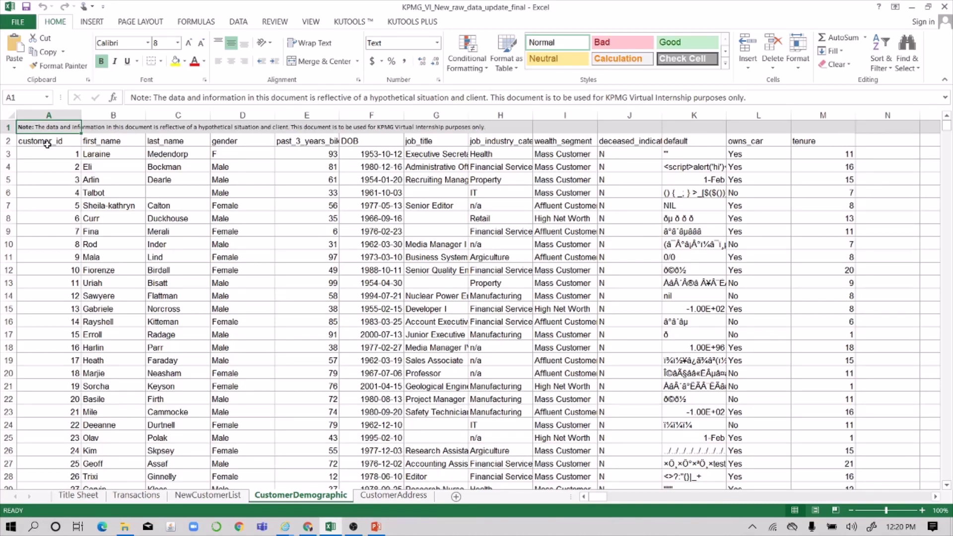
click(2, 128)
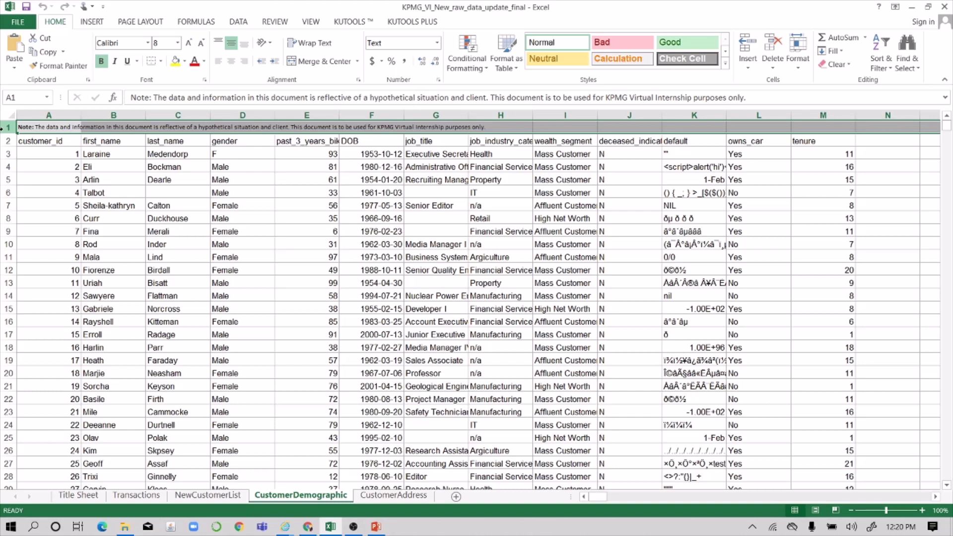
right_click(2, 128)
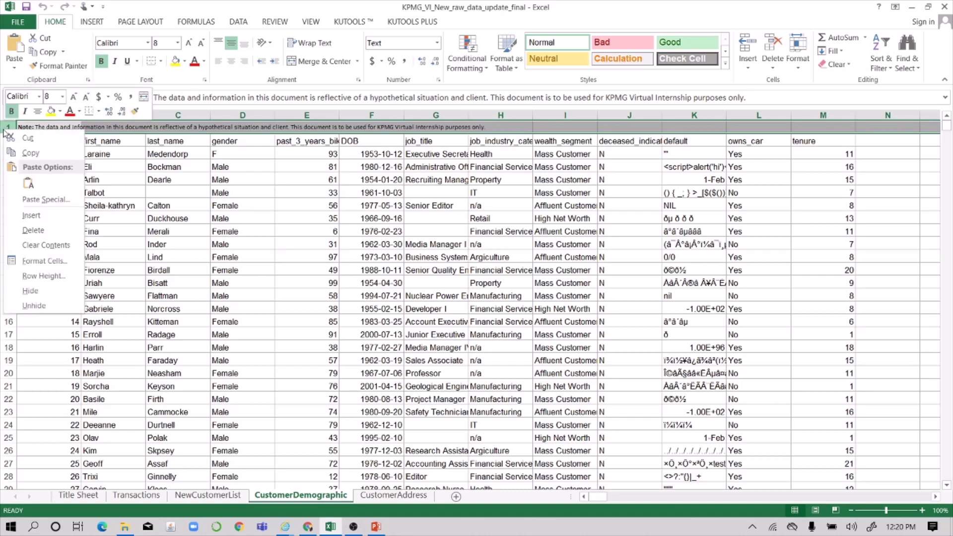
click(33, 230)
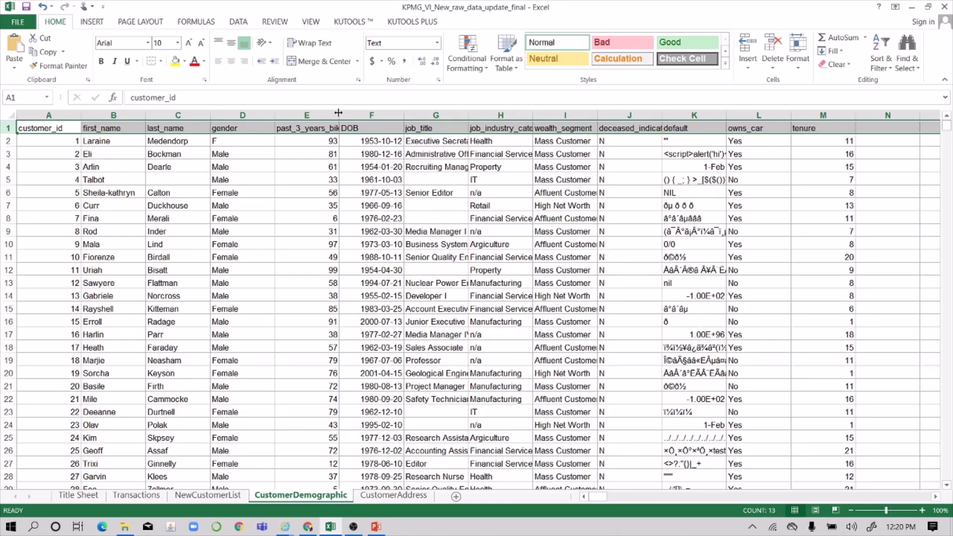
- Widen the past_3_years_bike_related_purchases and job_title columns to fit their text, and add filters to the whole sheet
drag(340, 113, 418, 109)
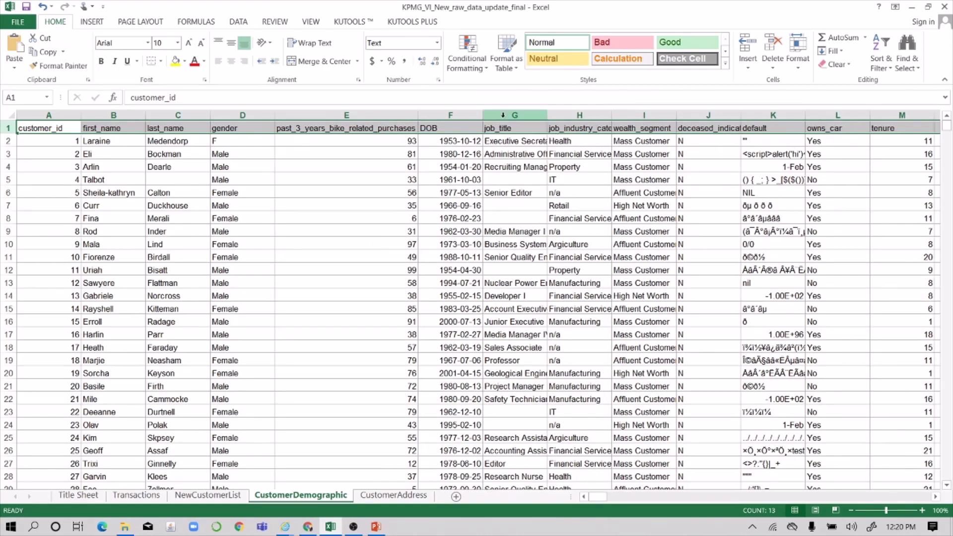
drag(547, 115, 599, 115)
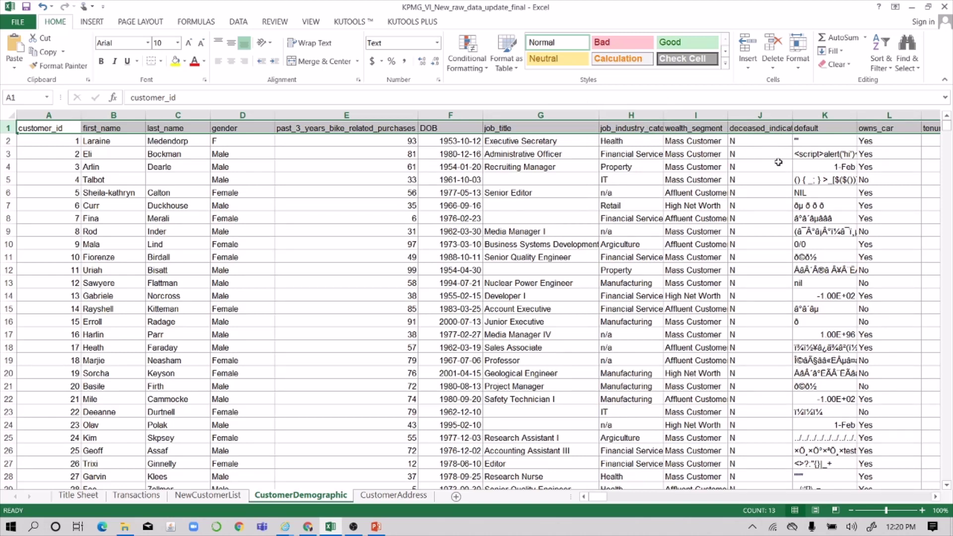
click(11, 115)
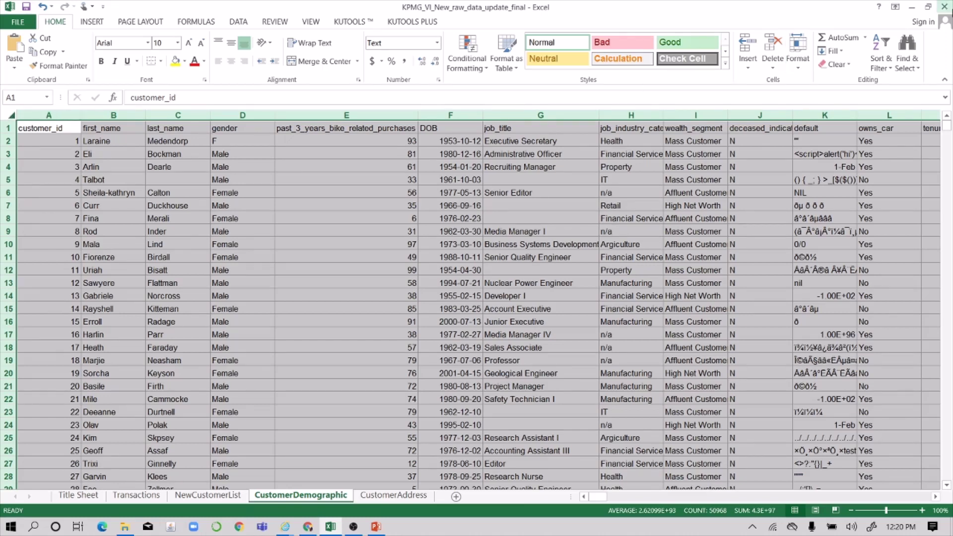
click(878, 49)
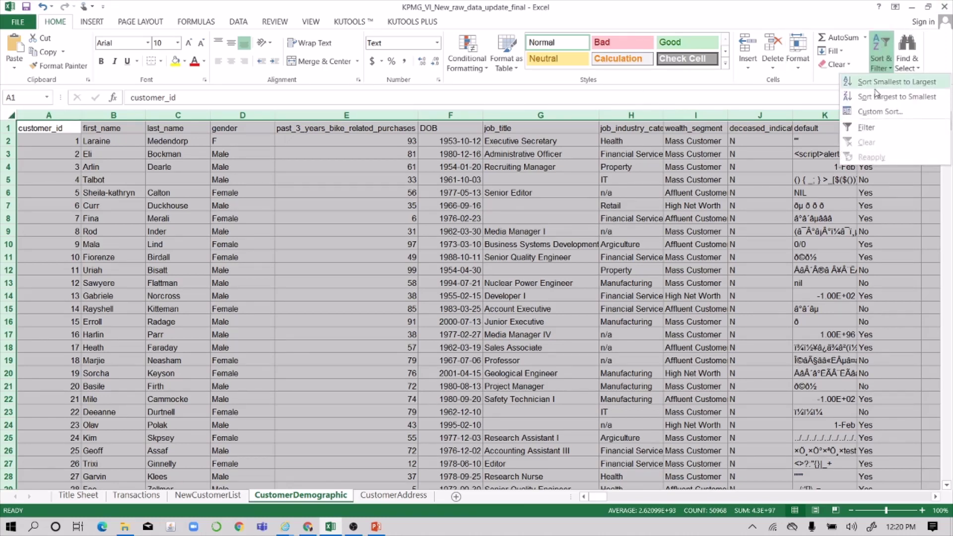
click(868, 128)
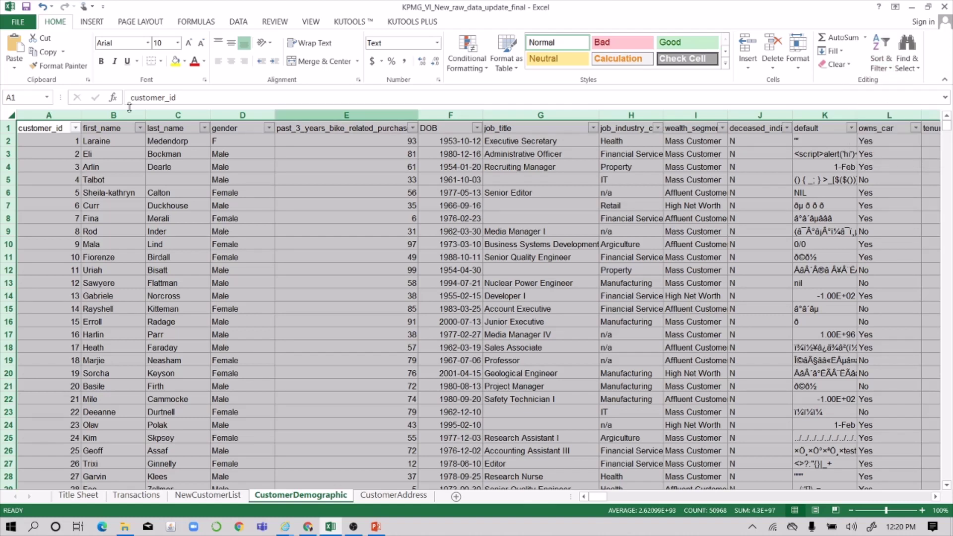
- Filter the customer_id column to exclude blanks
click(75, 128)
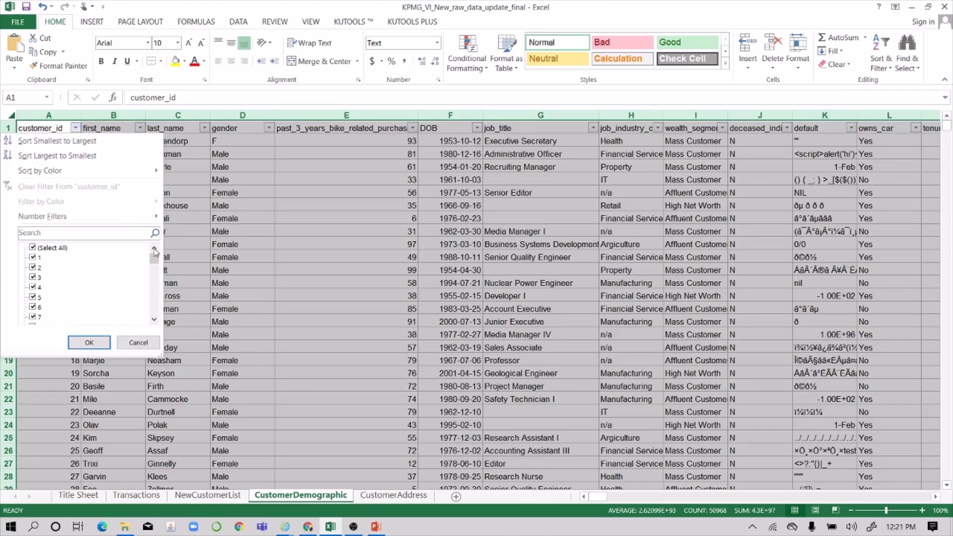
drag(154, 261, 159, 312)
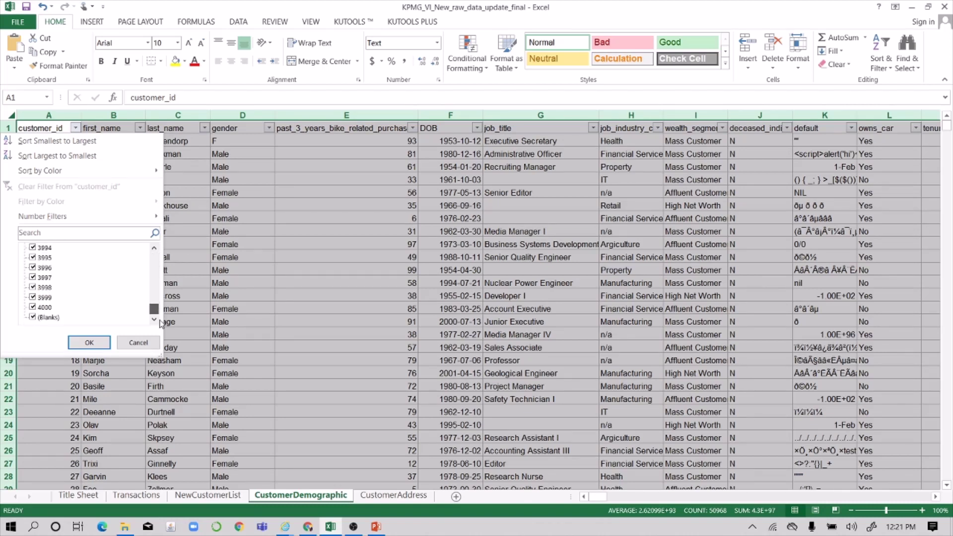
click(34, 318)
click(83, 341)
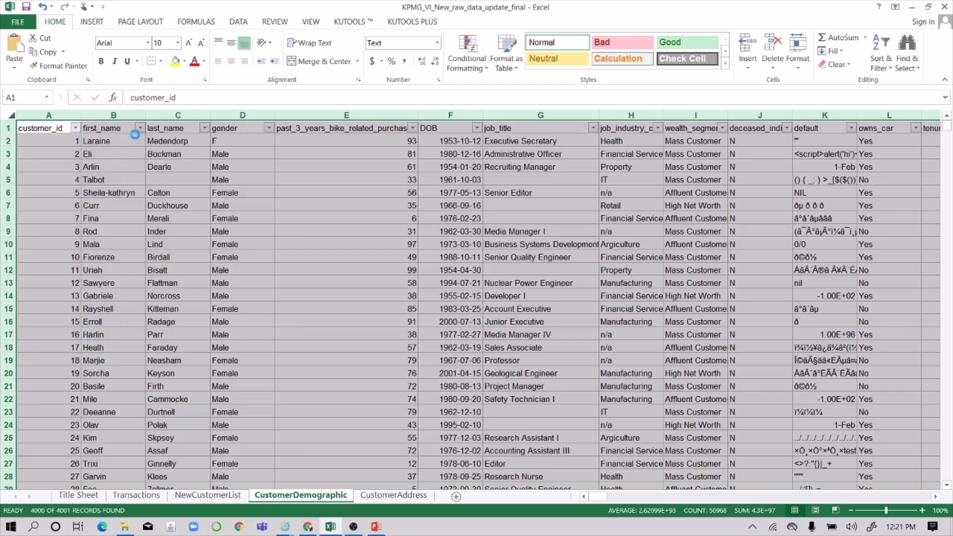
- Check the filter value lists of the first_name and last_name columns for blank entries, keeping all values included
click(140, 129)
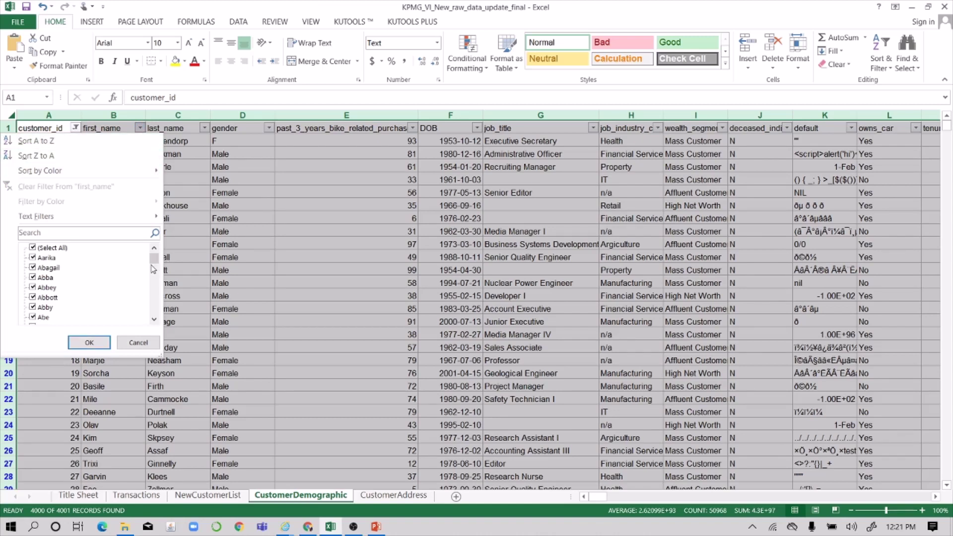
drag(152, 261, 154, 311)
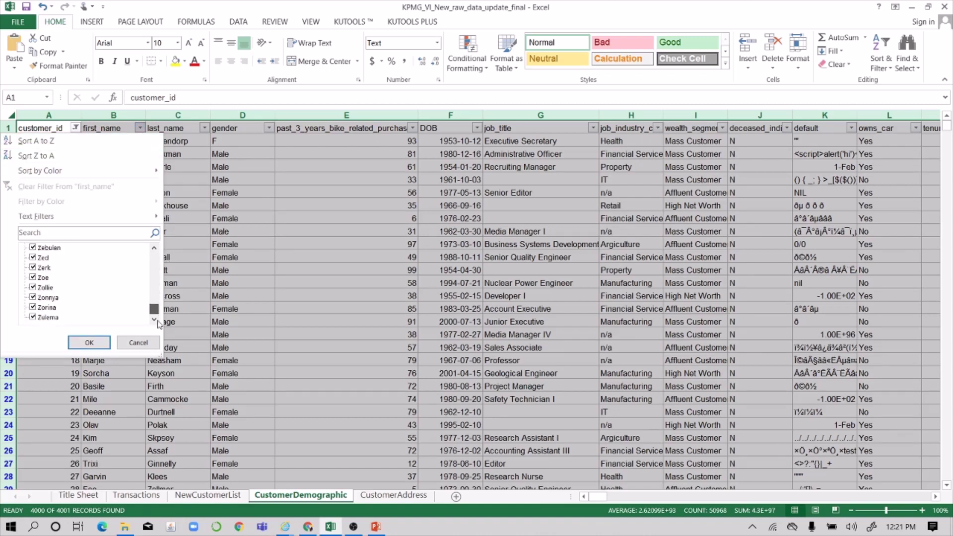
click(89, 342)
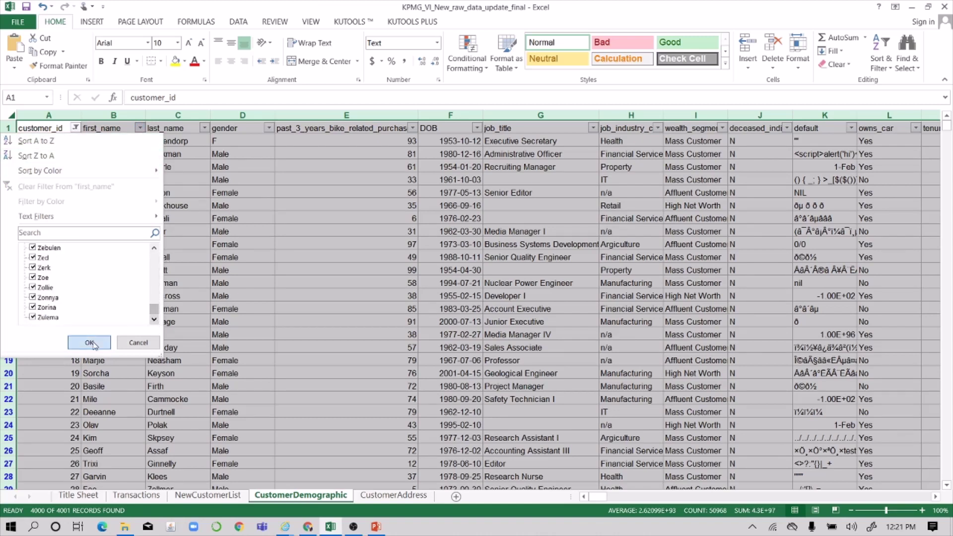
click(204, 128)
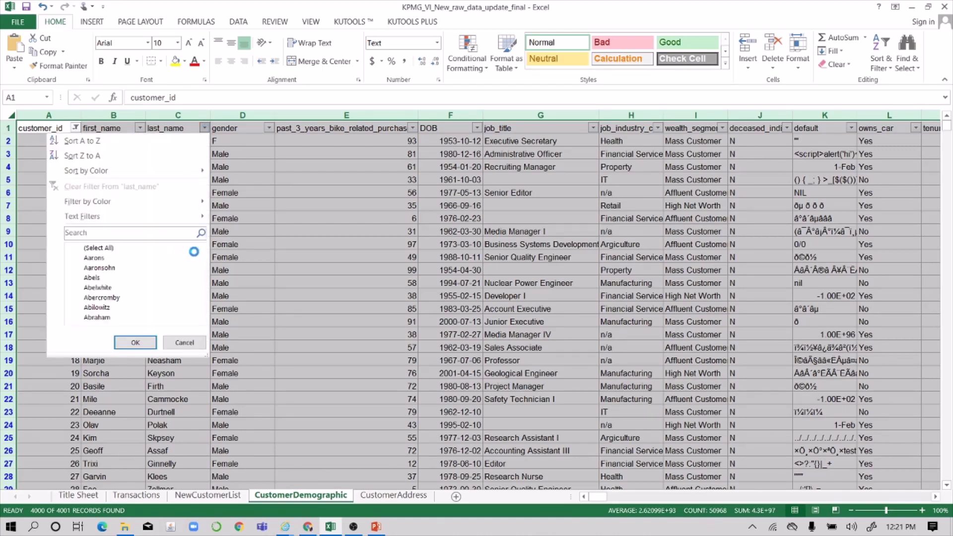
drag(199, 257, 201, 320)
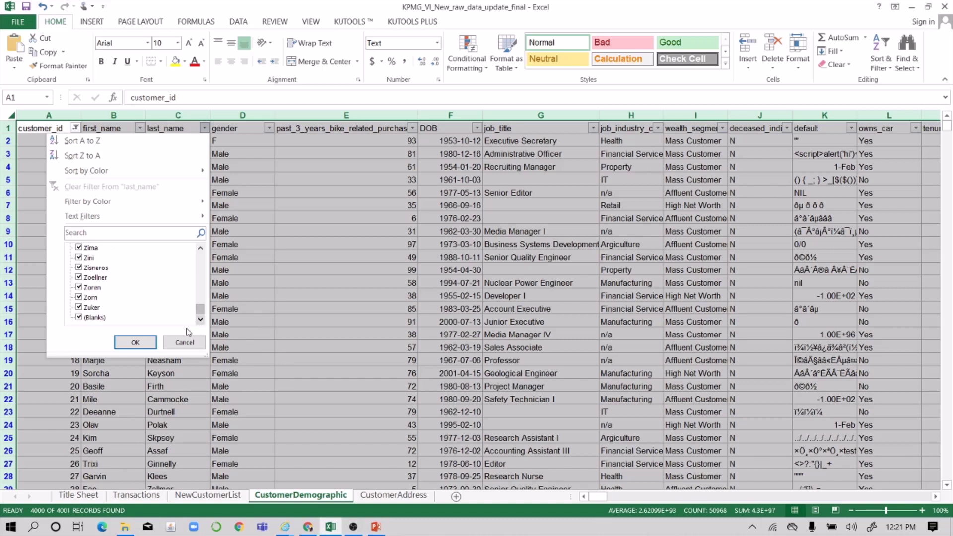
click(147, 344)
click(176, 254)
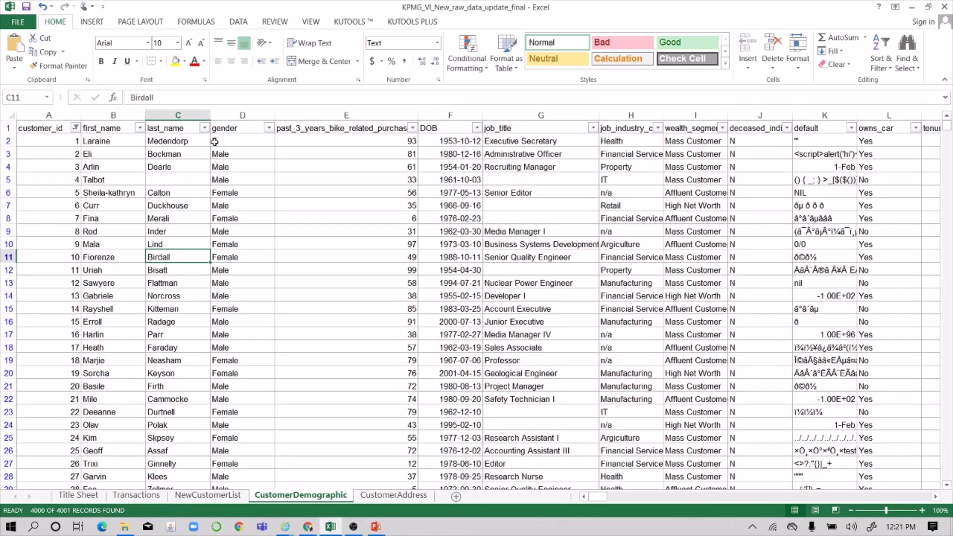
- Filter the gender column to show only the records with the value M
click(268, 128)
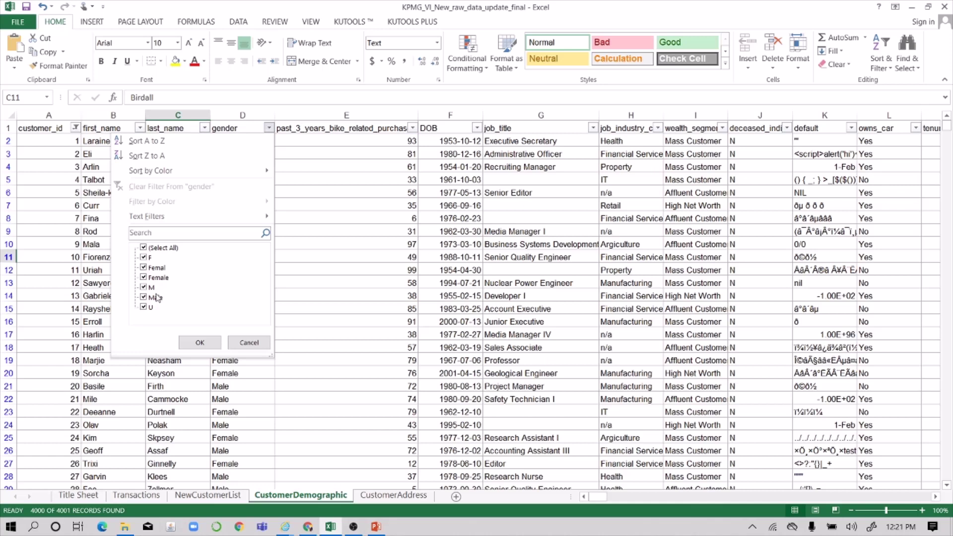
click(144, 307)
click(143, 248)
click(144, 247)
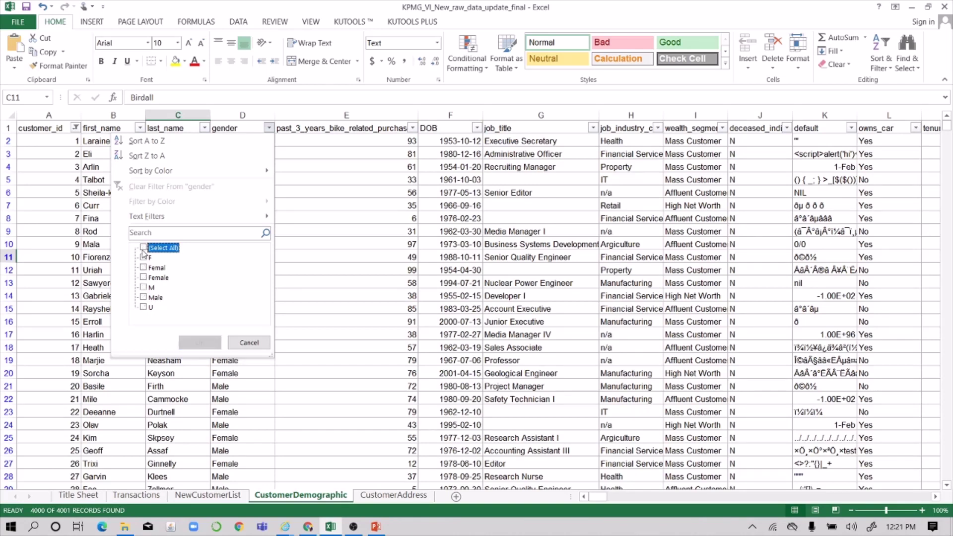
click(144, 287)
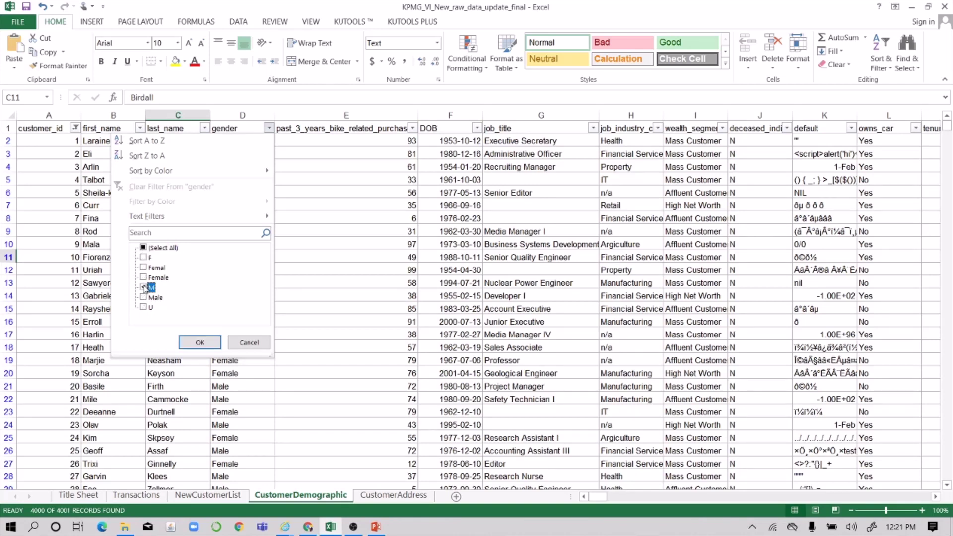
click(192, 343)
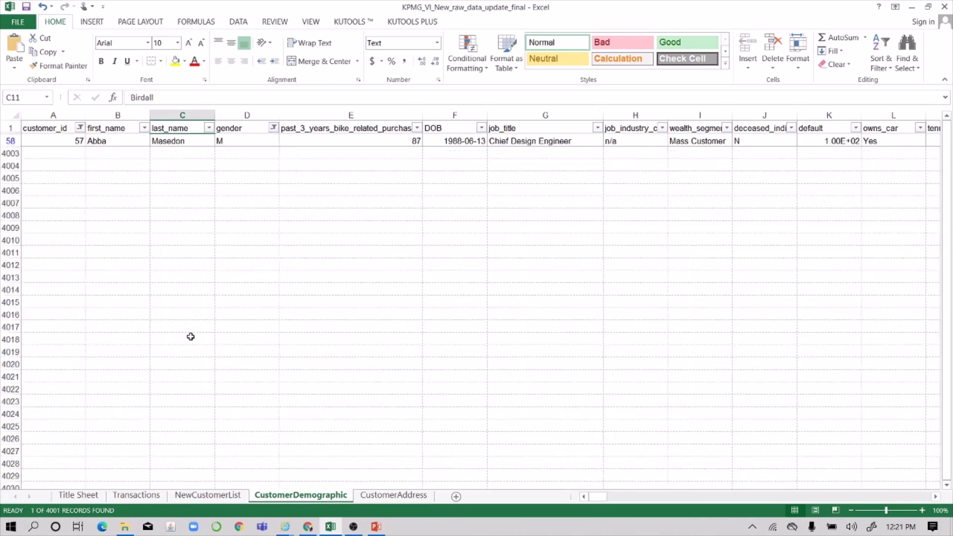
- Change the gender entry of the filtered record in cell D58 to Male
click(231, 139)
double_click(231, 139)
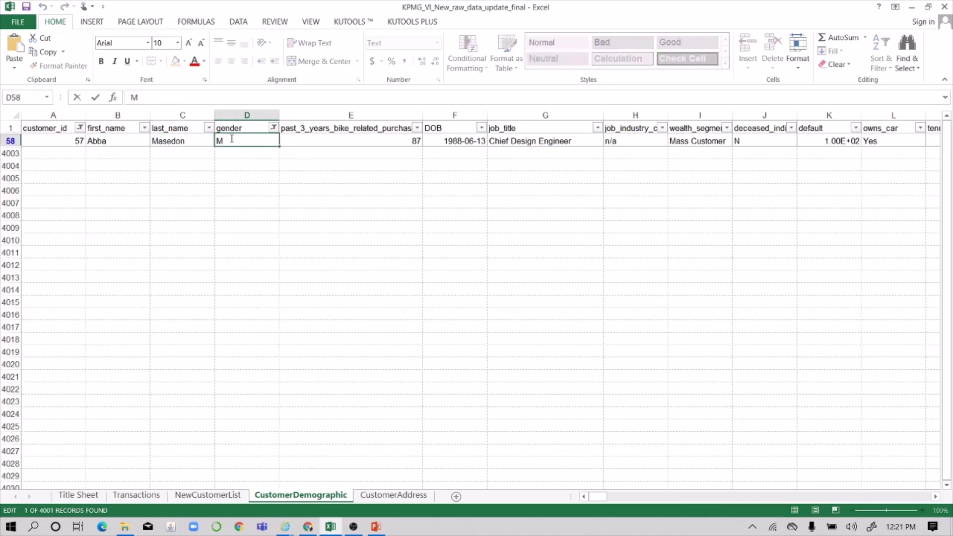
text(ale)
key(Return)
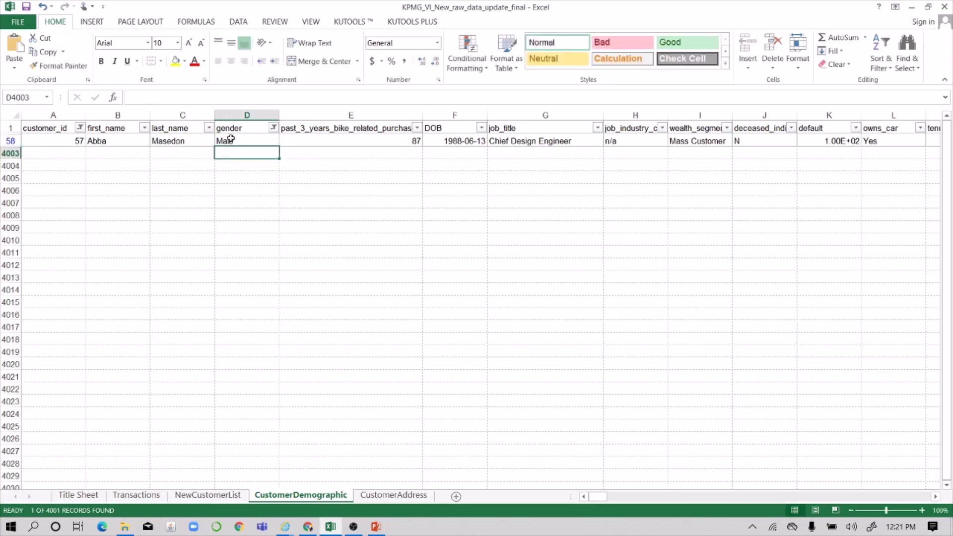
- Reset the gender filter to include all values again
click(273, 128)
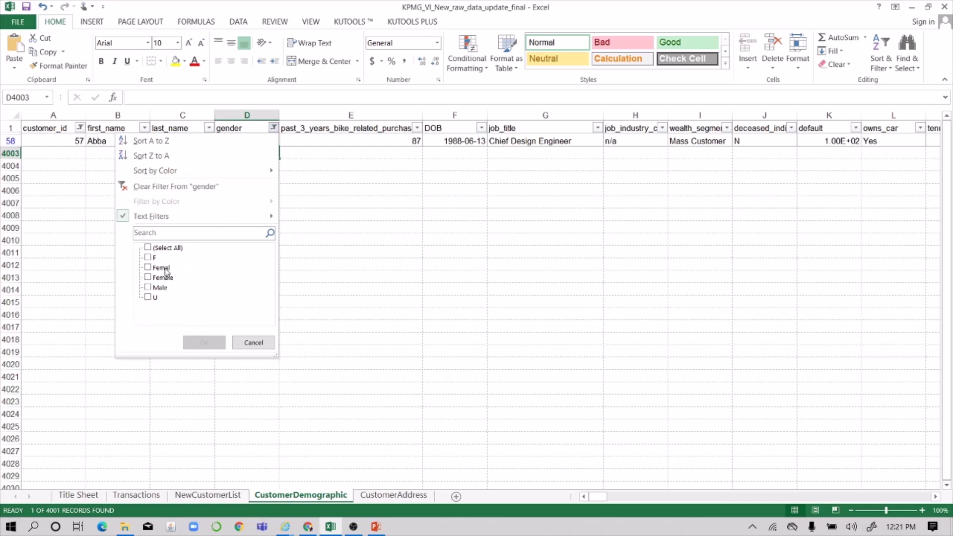
click(148, 248)
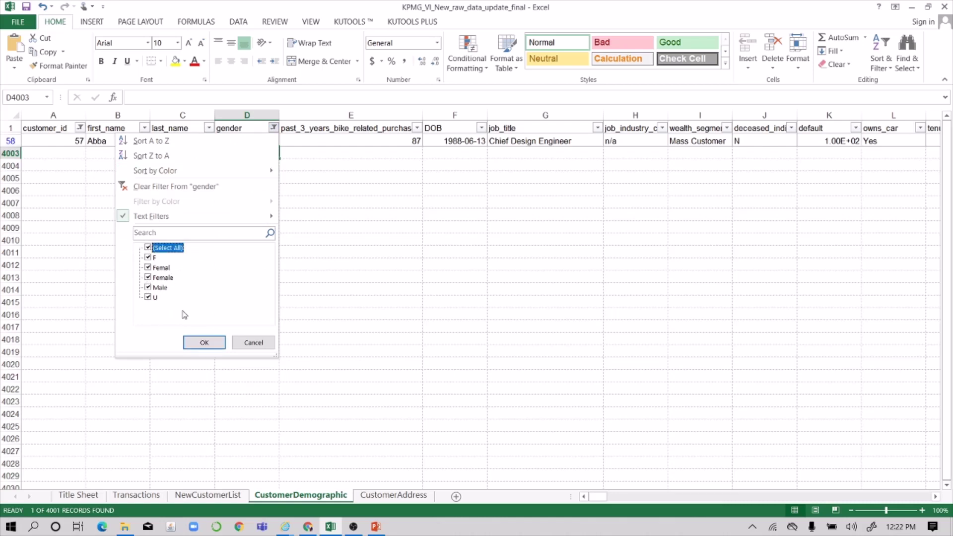
click(204, 342)
click(204, 343)
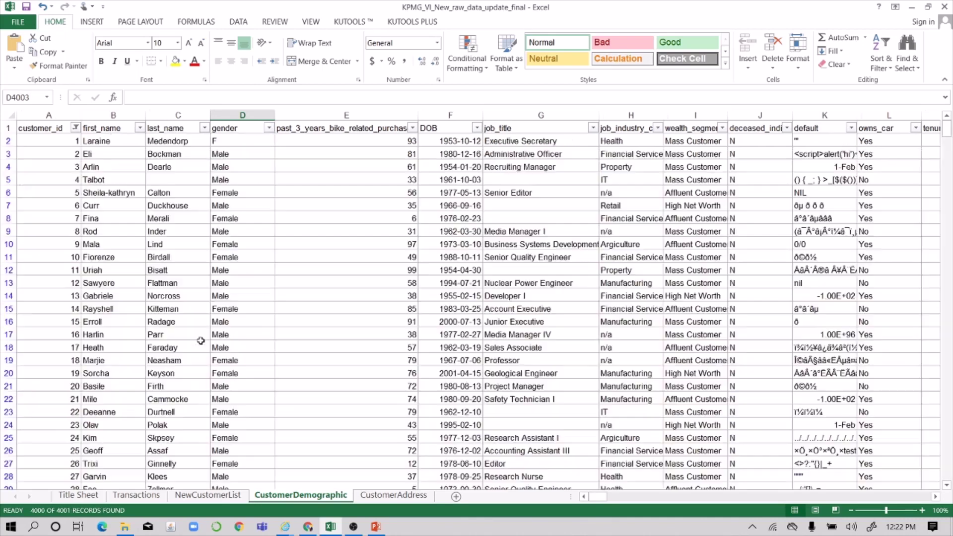
- Replace all occurrences of F with Female throughout the gender column using Find and Replace
click(232, 115)
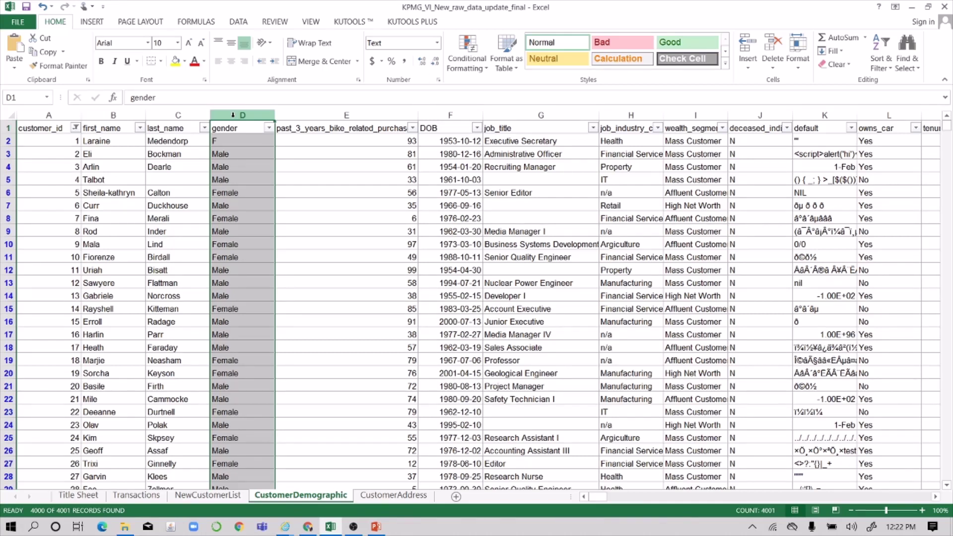
click(913, 49)
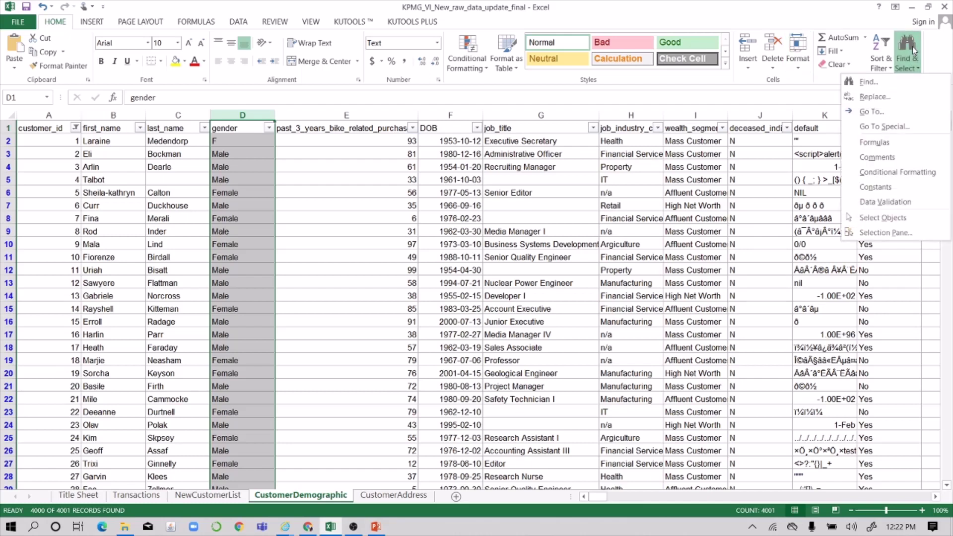
click(889, 97)
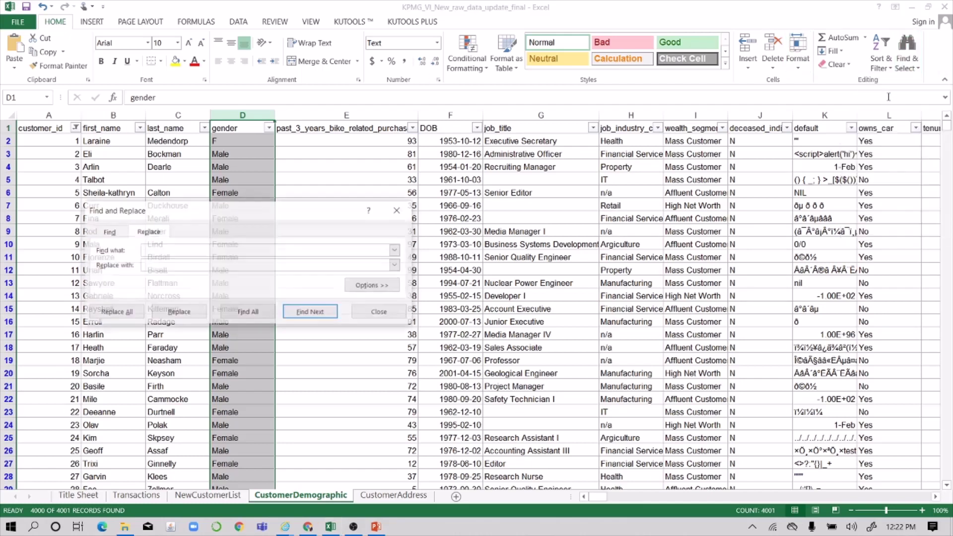
click(107, 232)
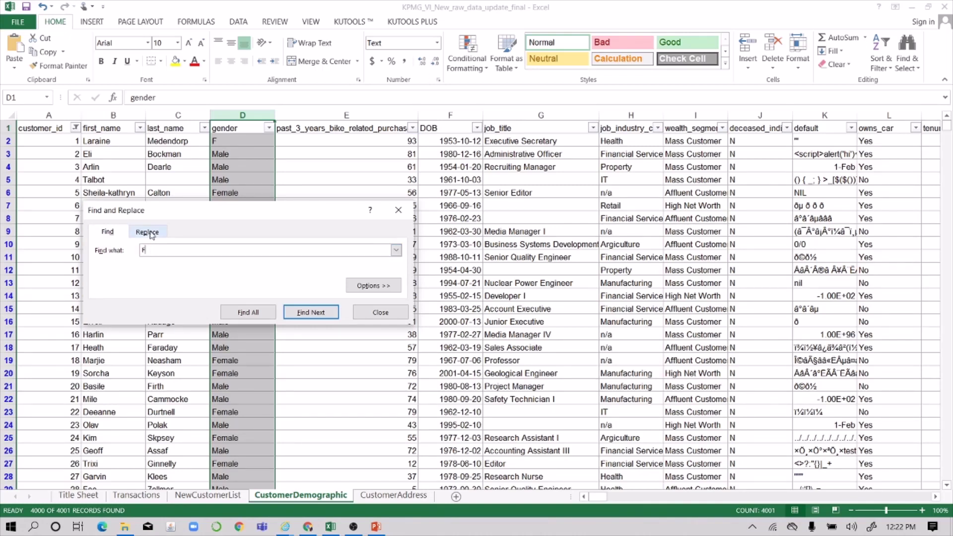
click(147, 232)
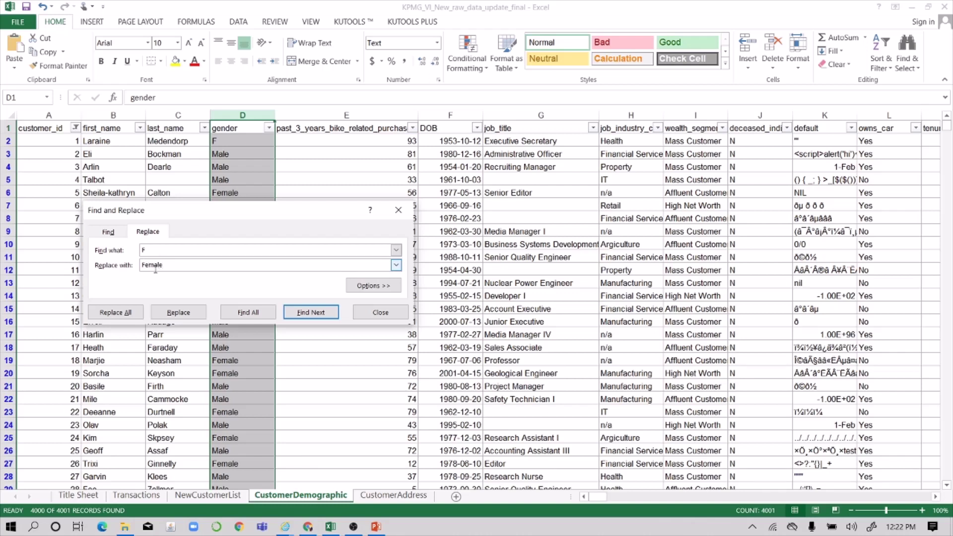
click(122, 312)
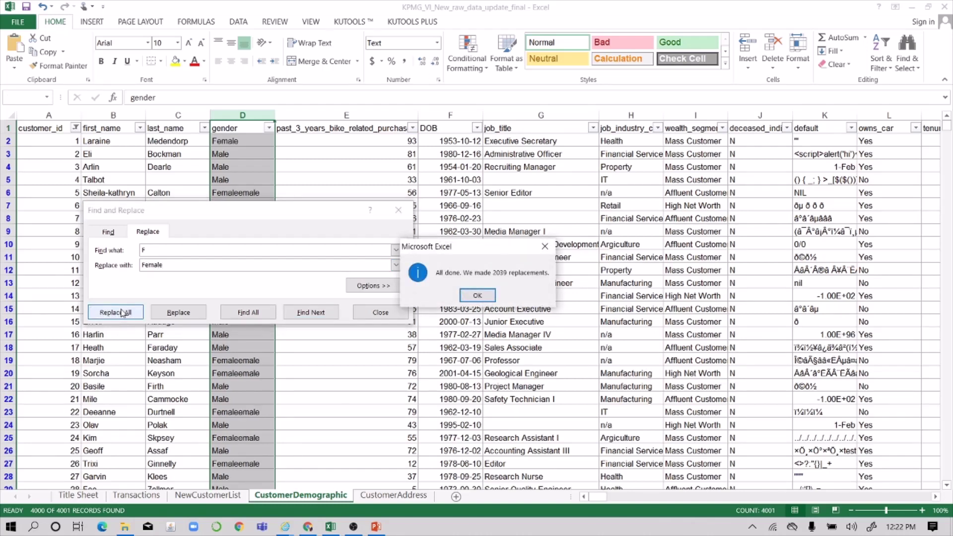
- Close Find and Replace and check which distinct values the gender column's filter lists
click(467, 295)
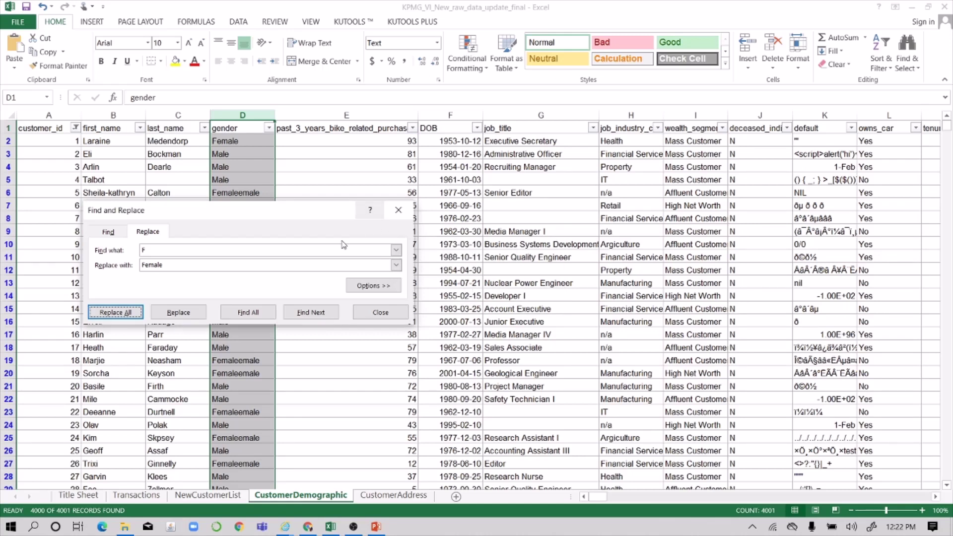
click(398, 210)
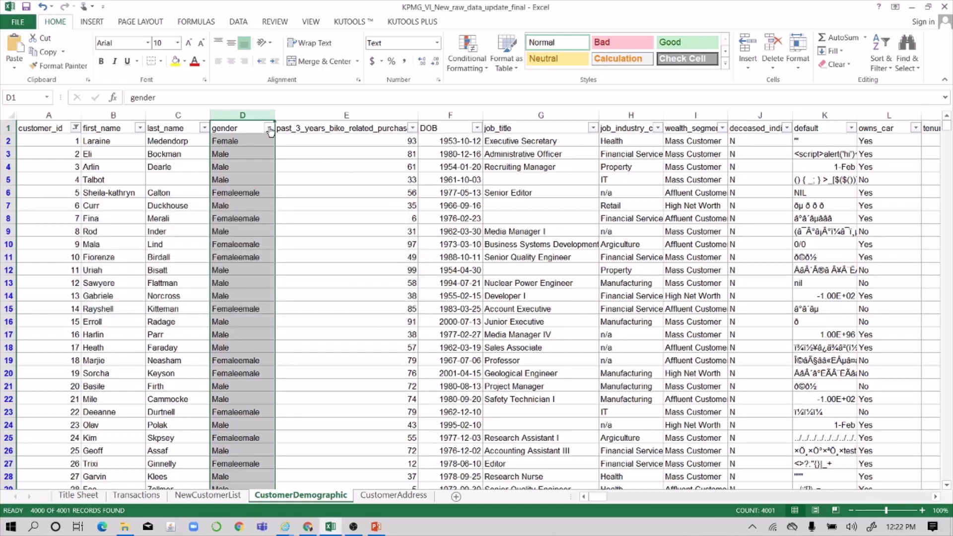
click(269, 128)
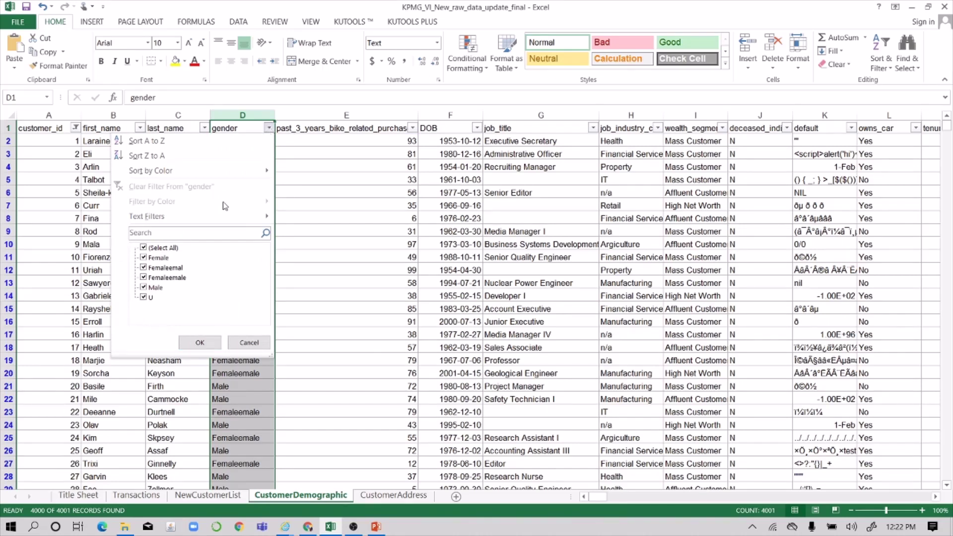
click(143, 298)
click(143, 288)
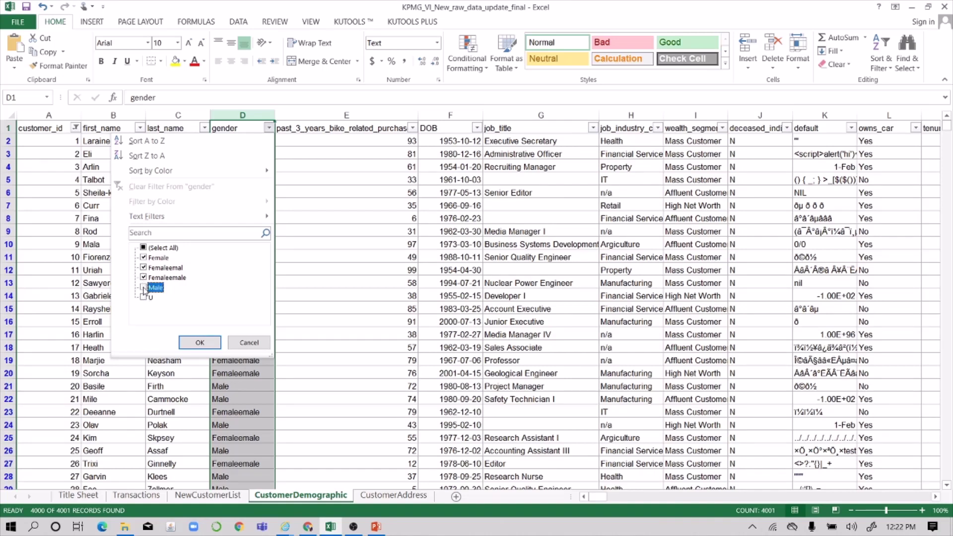
click(143, 258)
click(238, 339)
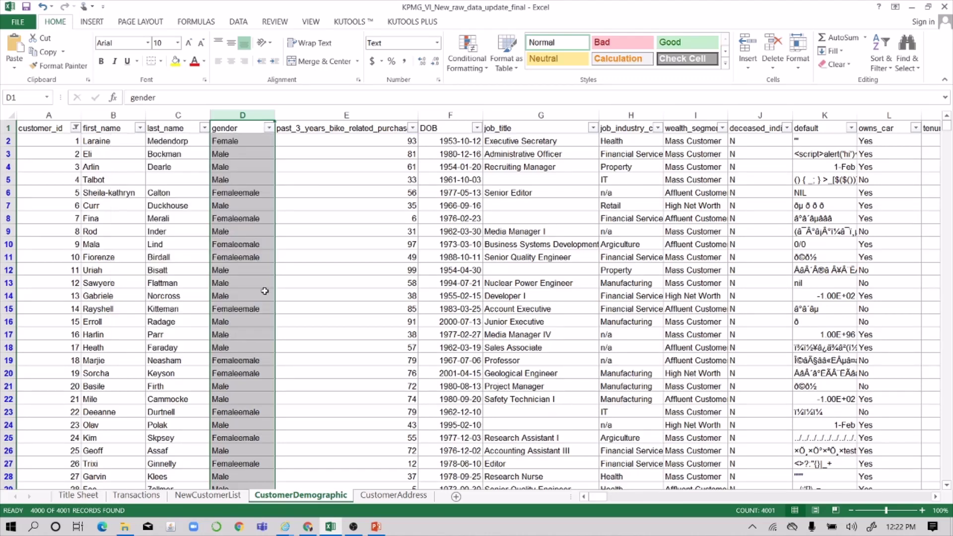
- Undo the replacement of F with Female in the gender column
click(265, 291)
key(ctrl+space)
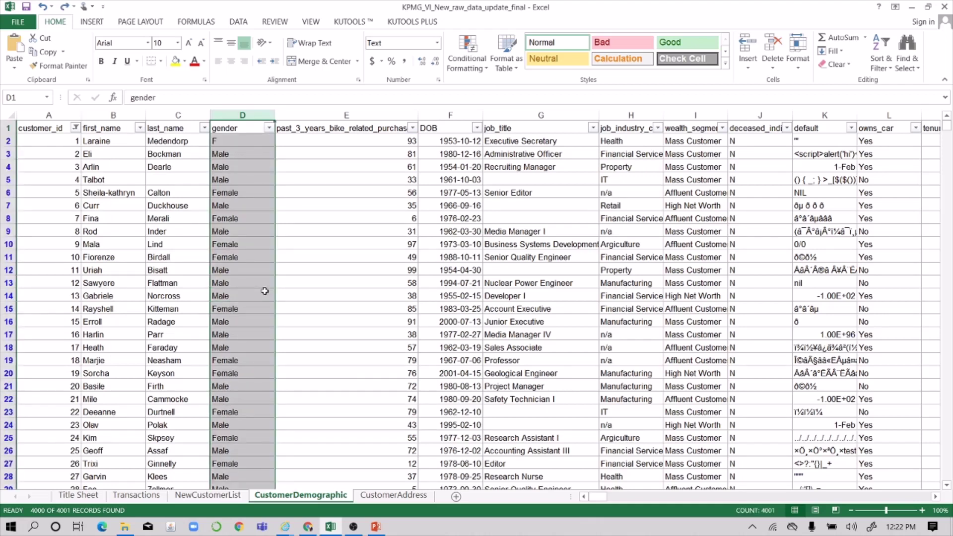
- Filter the gender column to show only the records with the values F and Femal
click(270, 129)
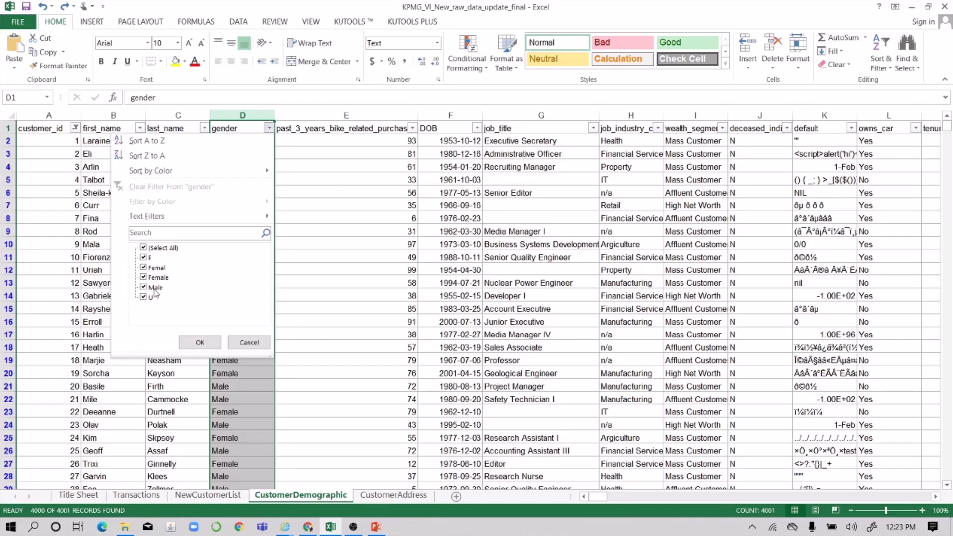
click(144, 297)
click(144, 287)
click(144, 277)
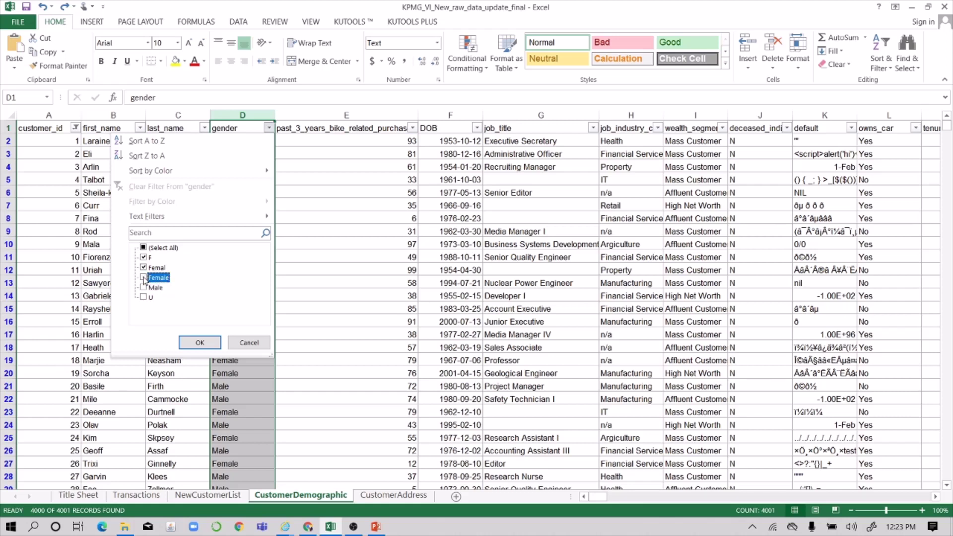
click(200, 343)
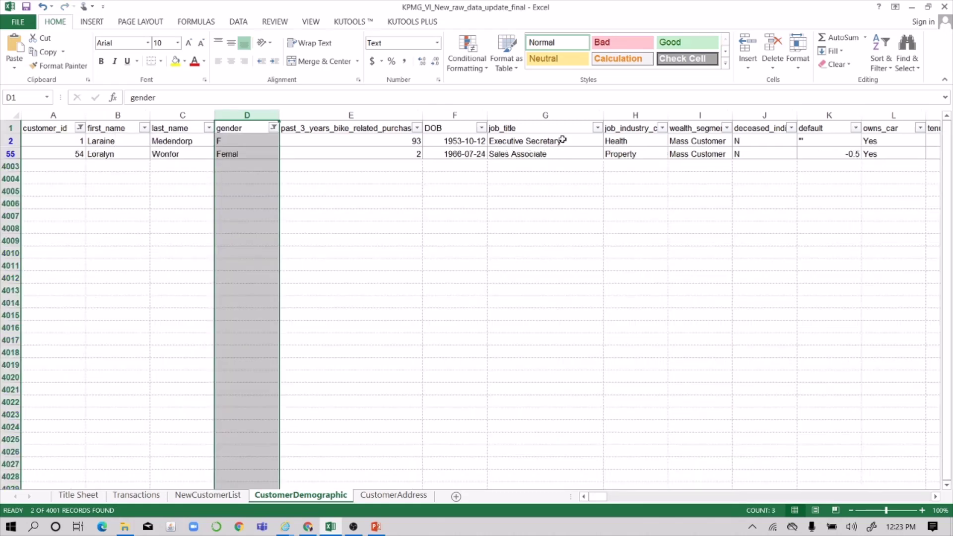
- Change the gender entries in cells D2 and D55 to Female, and reset the gender filter to include all values
click(237, 139)
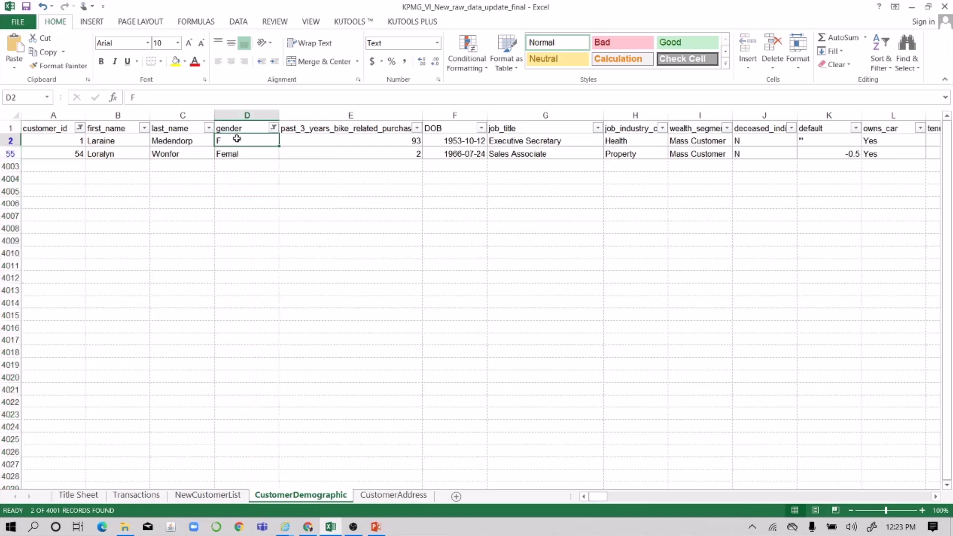
double_click(237, 139)
text(emale)
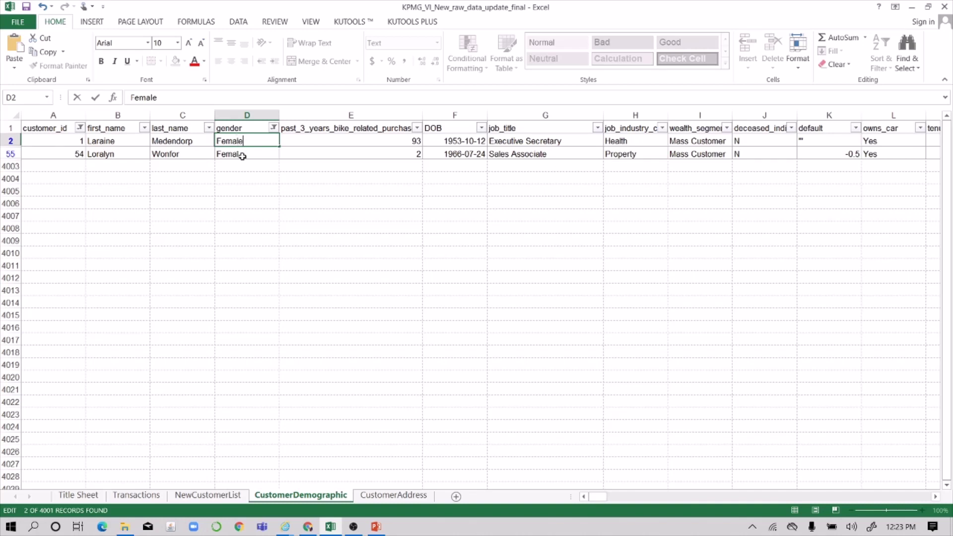
click(242, 154)
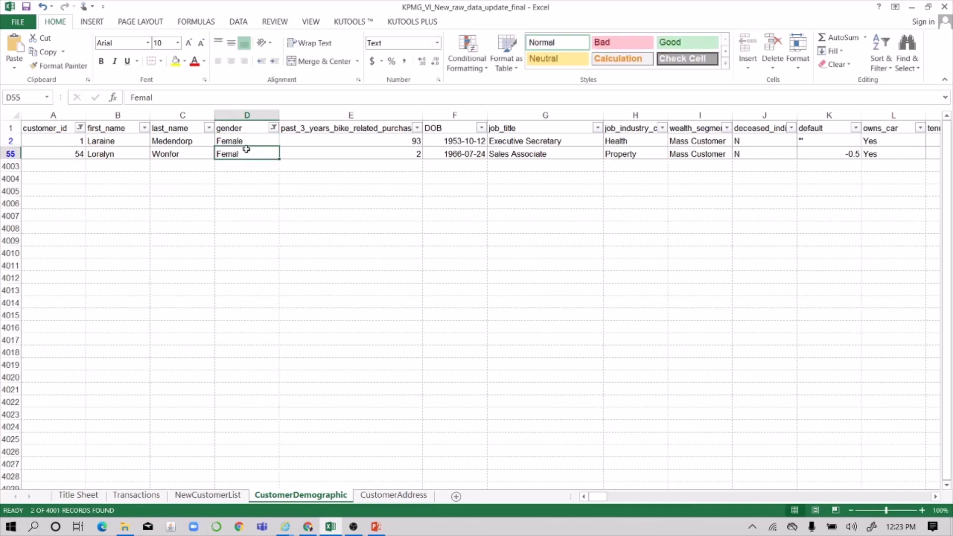
double_click(247, 150)
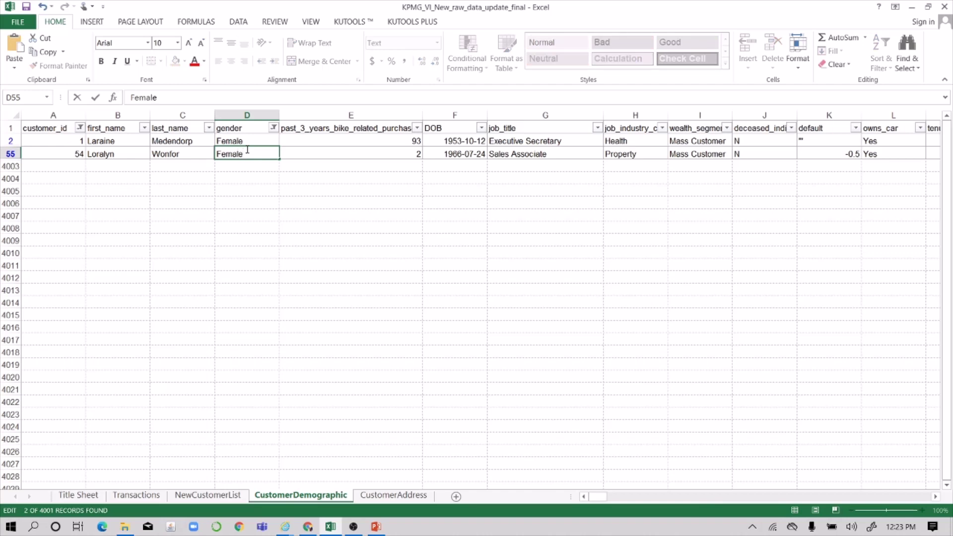
key(Return)
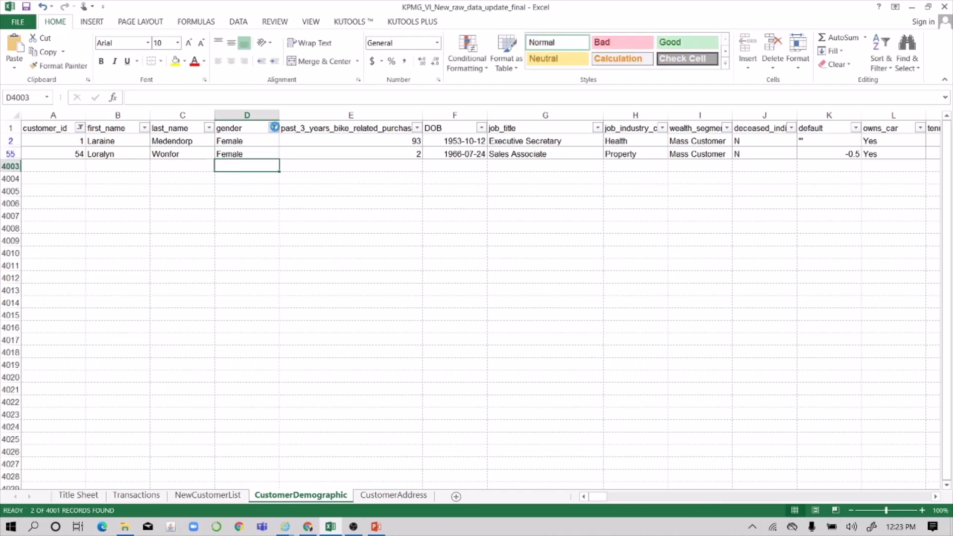
click(274, 127)
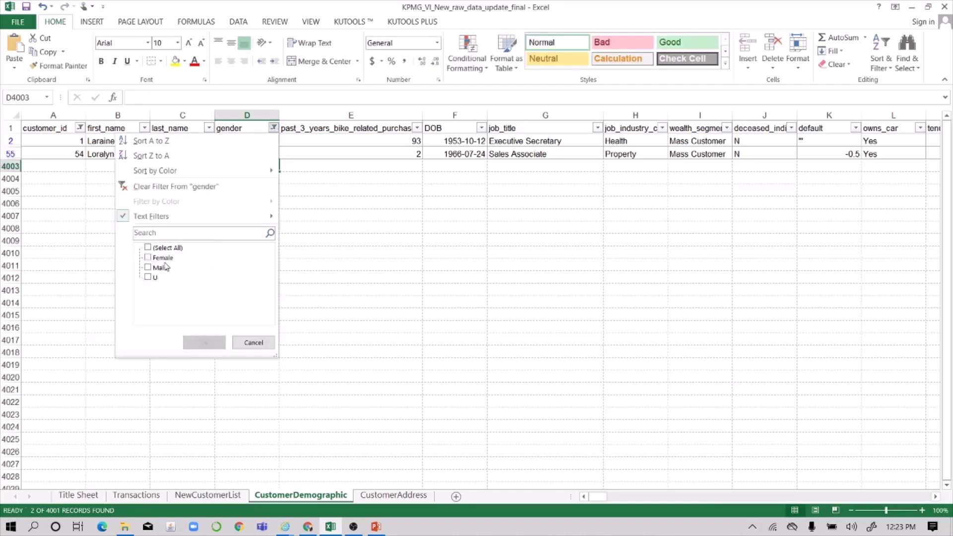
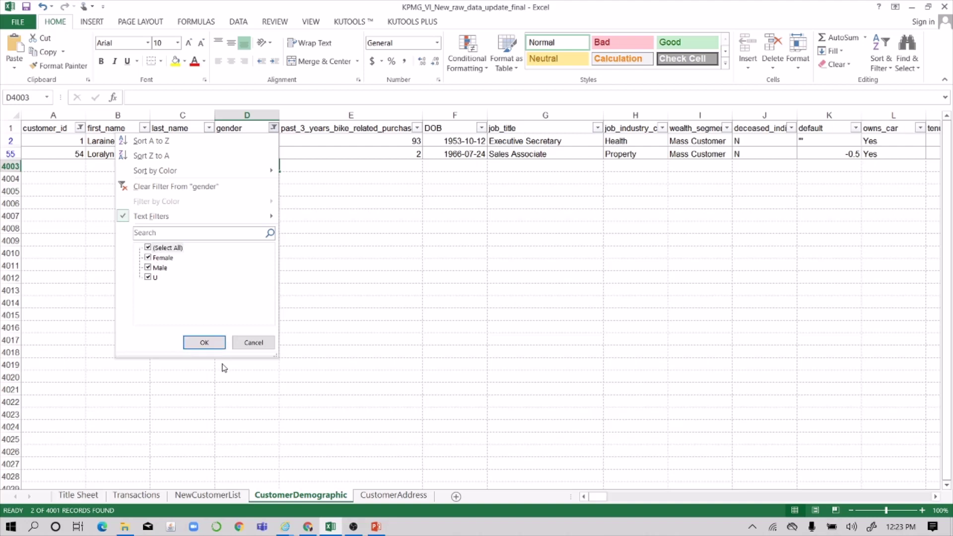
click(206, 343)
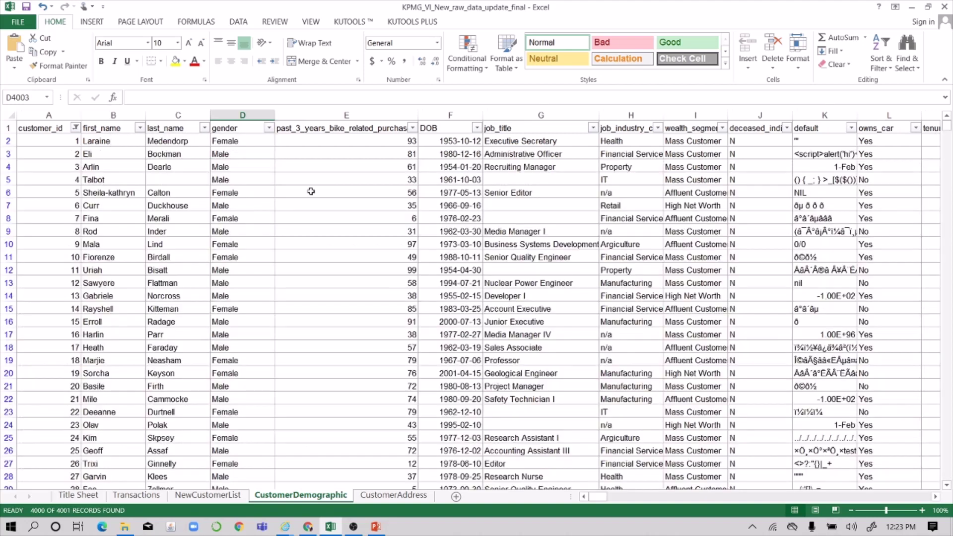
- Look through the filter values of the past_3_years_bike_related_purchases column for inconsistencies
click(376, 115)
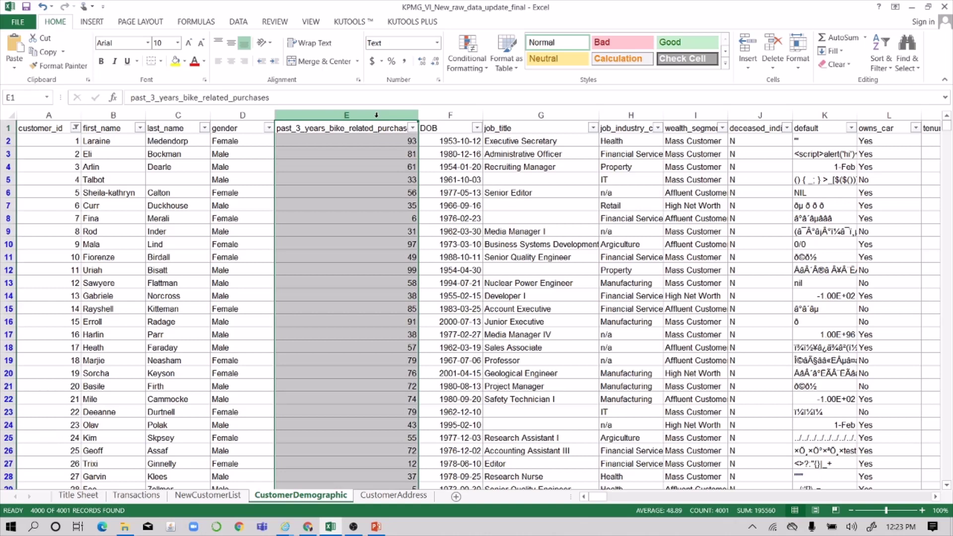
click(413, 128)
drag(408, 258, 411, 321)
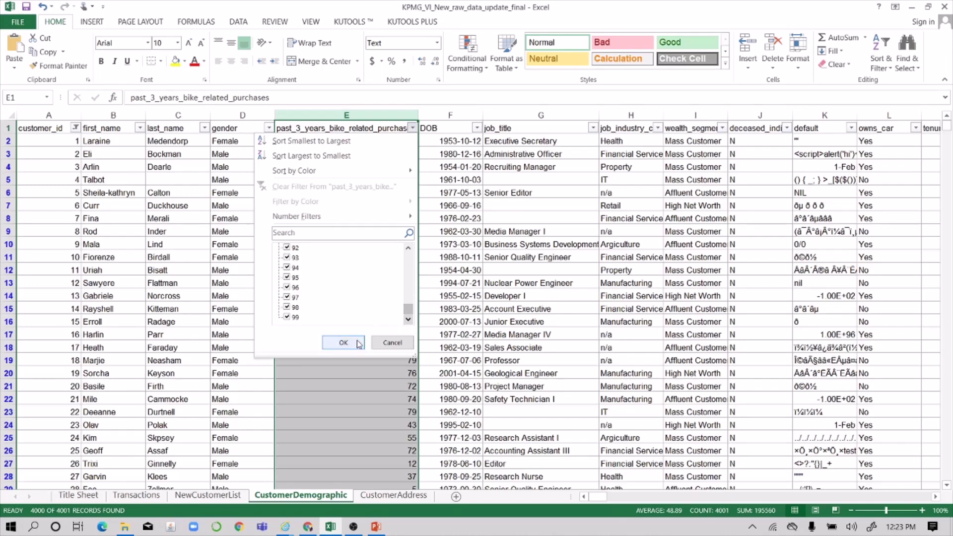
click(343, 343)
- Filter the implausible 1800s date and the blanks out of the DOB column, and format the column as Short Date
click(456, 114)
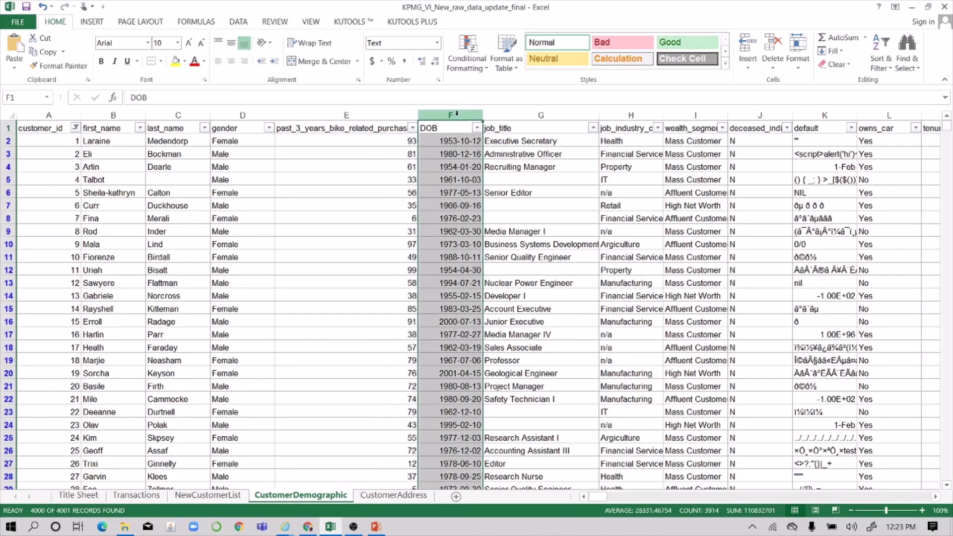
click(477, 128)
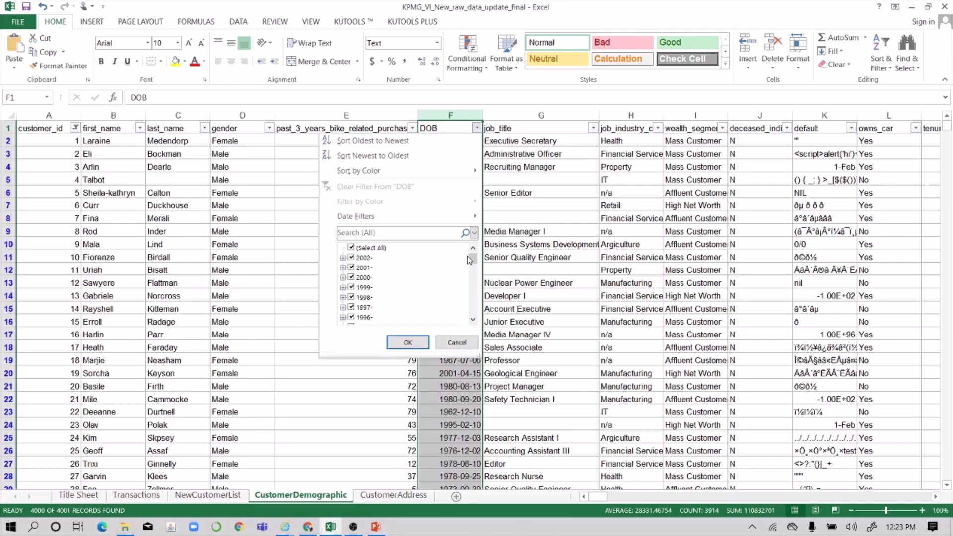
drag(474, 262, 482, 317)
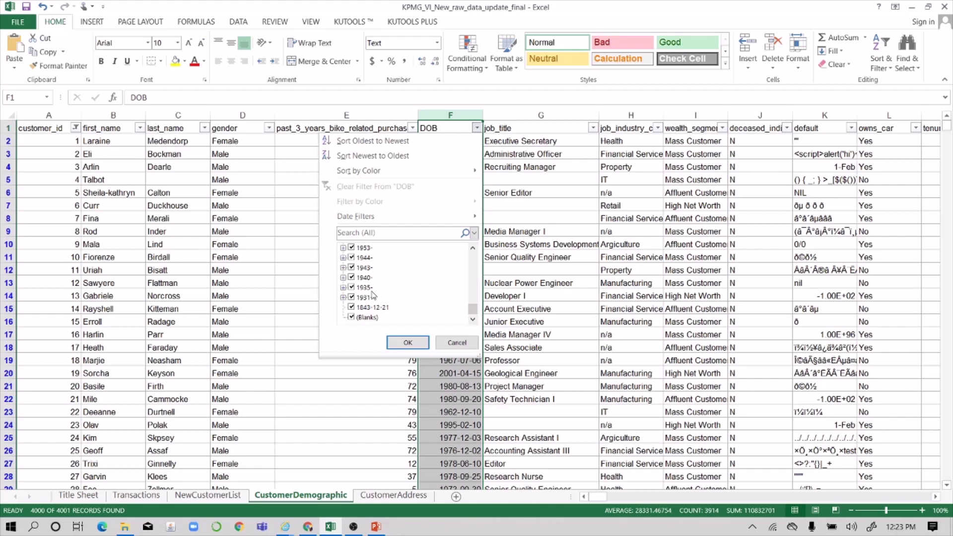
click(351, 309)
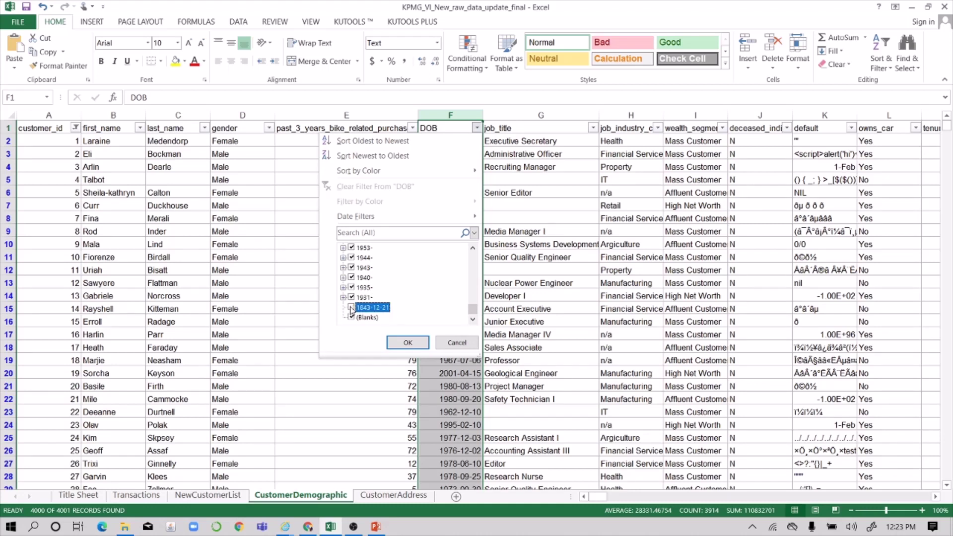
click(352, 317)
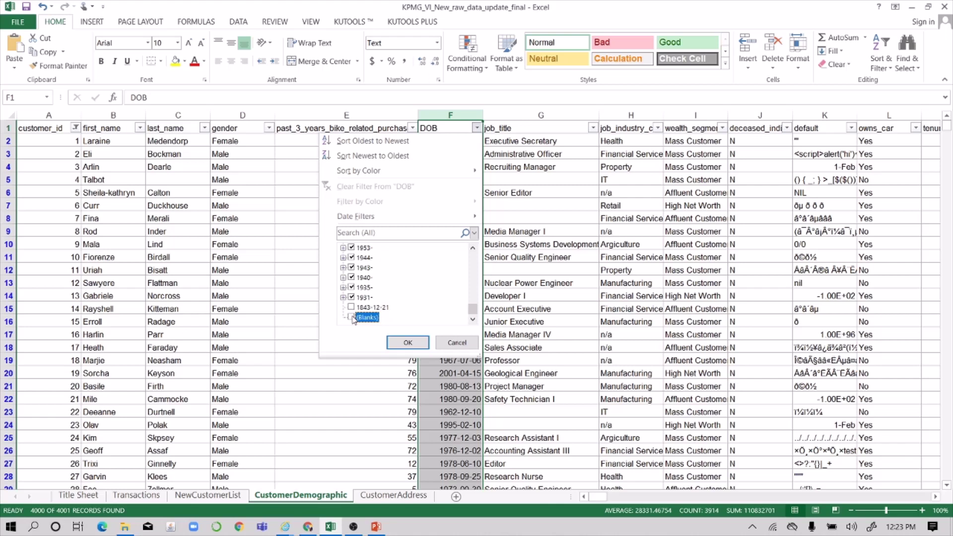
click(407, 343)
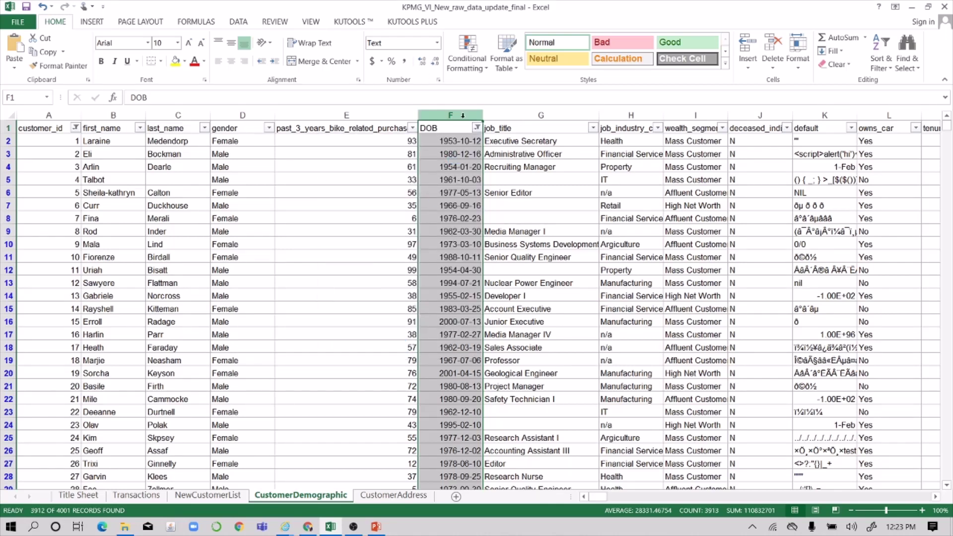
click(437, 44)
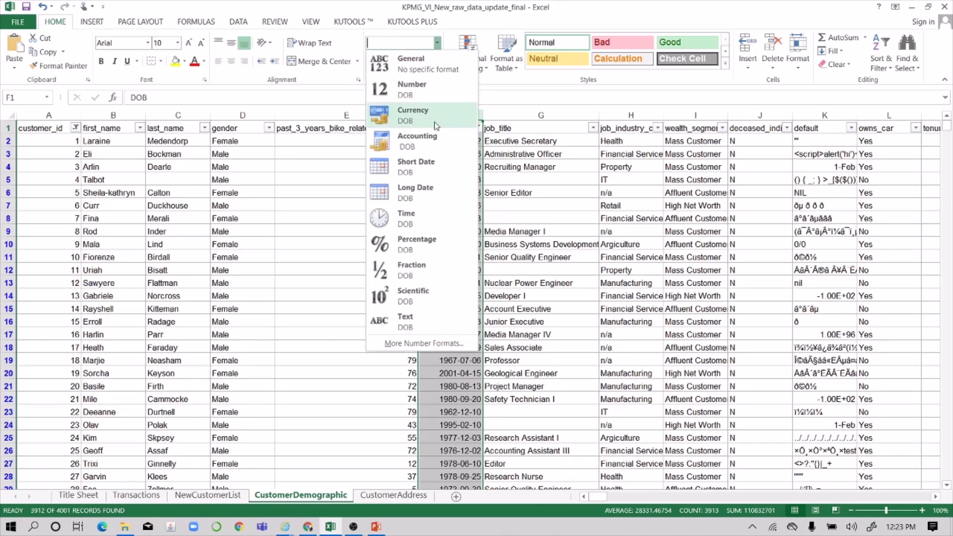
click(427, 163)
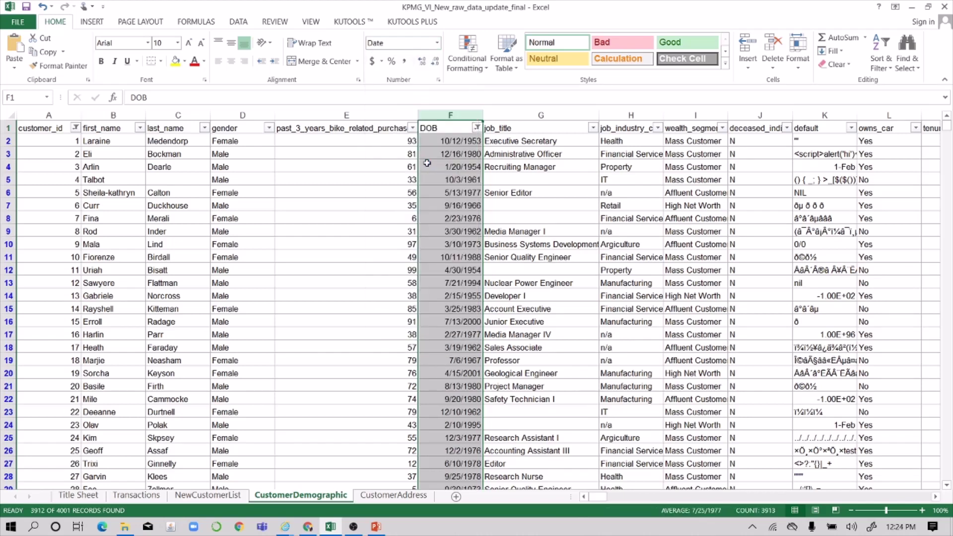
- Insert a new column before DOB with the header Age and make it narrower
right_click(427, 115)
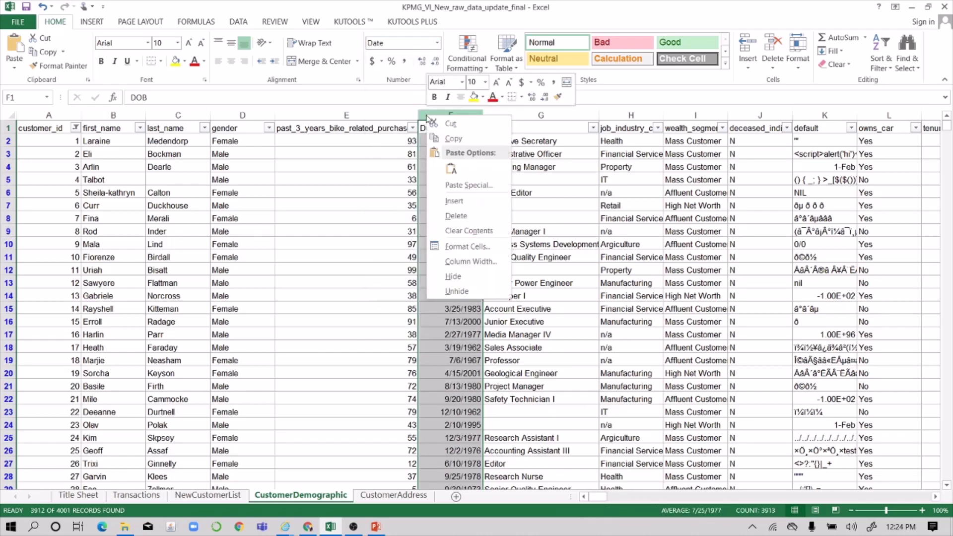
click(455, 203)
text(Age)
key(Return)
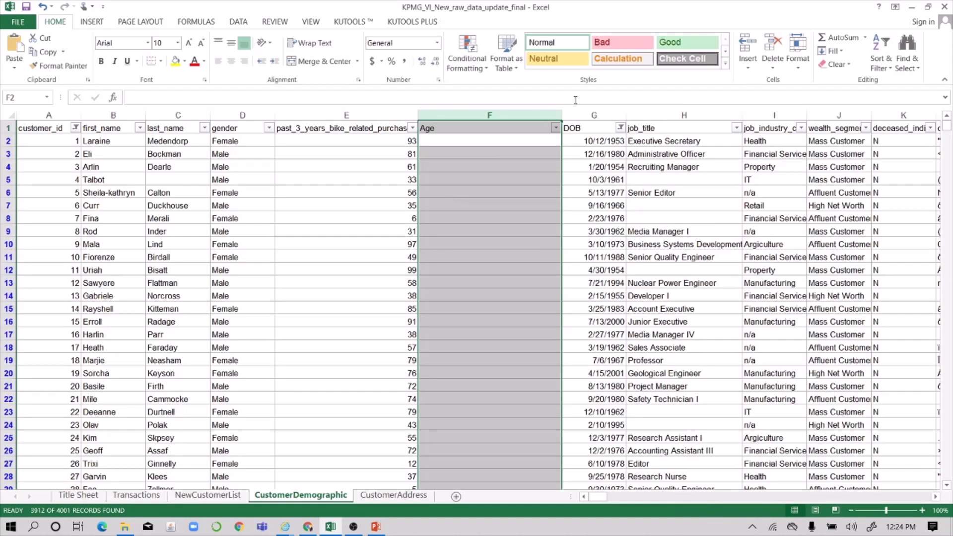
drag(561, 112, 505, 112)
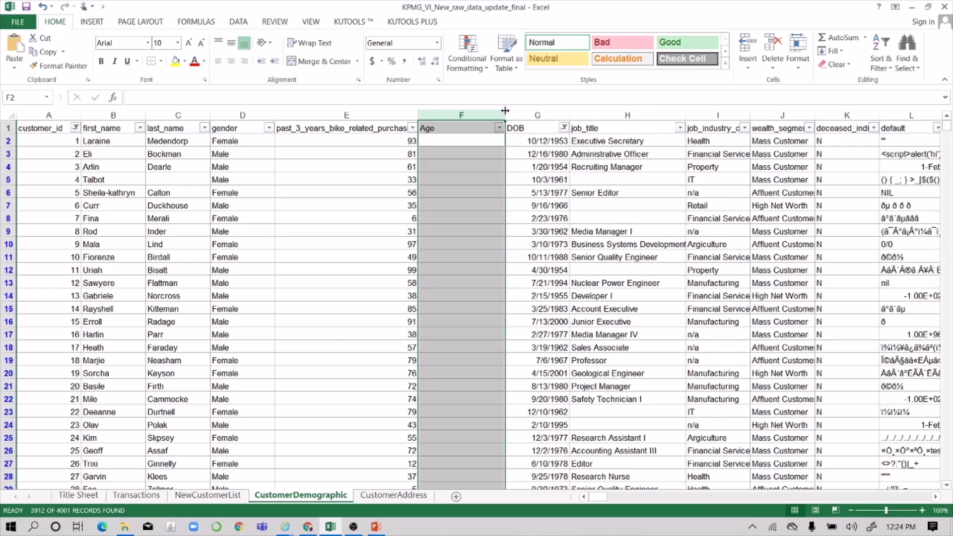
- Enter the formula =(NOW()-G2)/365 in cell F2 to calculate the first customer's age from the DOB
click(451, 140)
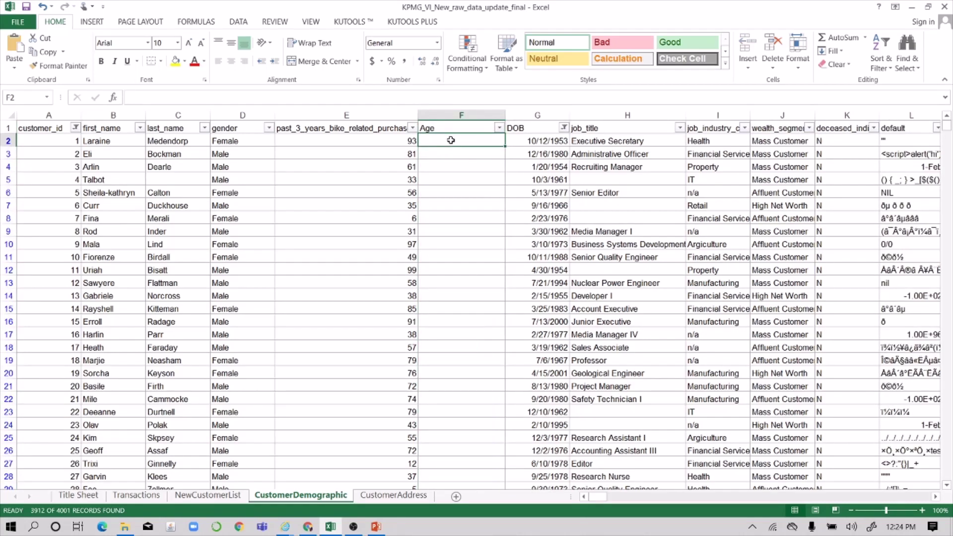
text(=)
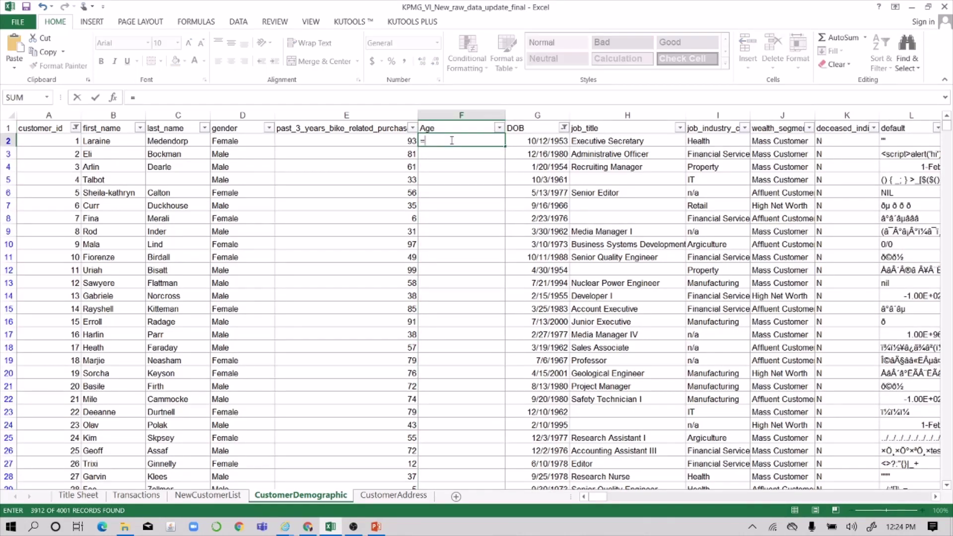
text((NOW)
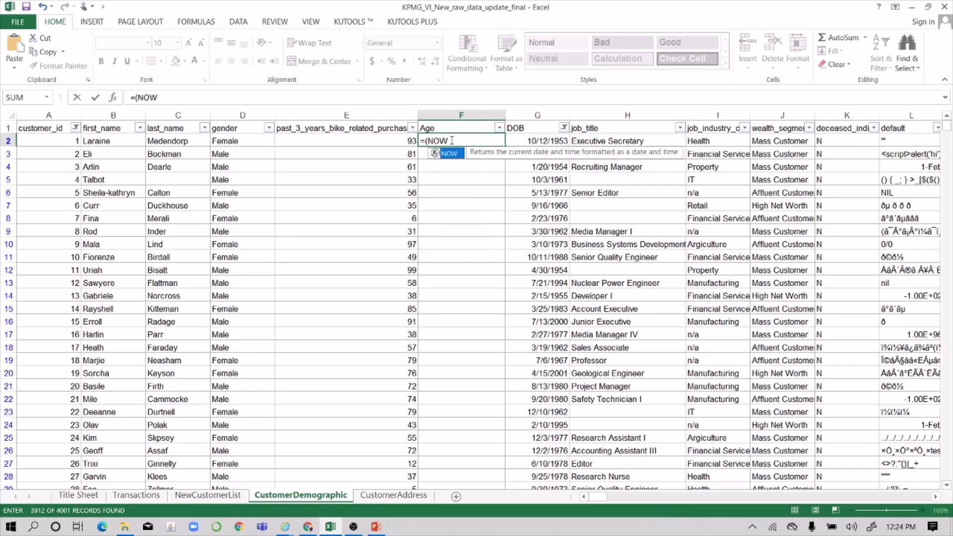
text(()-)
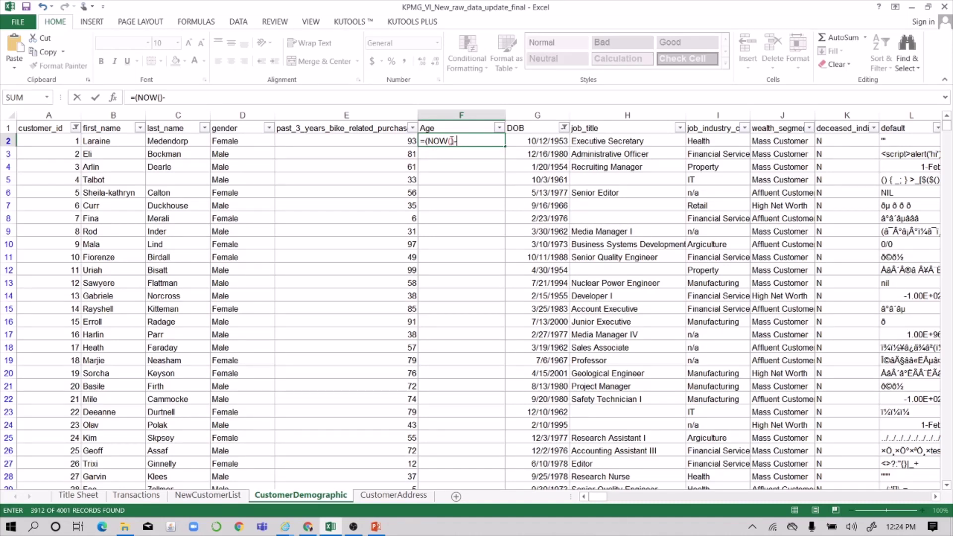
click(525, 143)
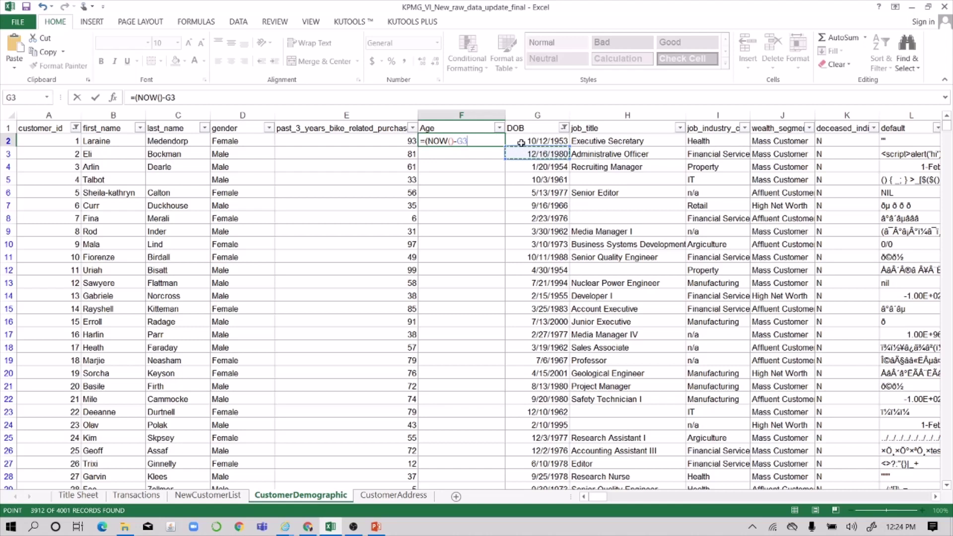
click(484, 139)
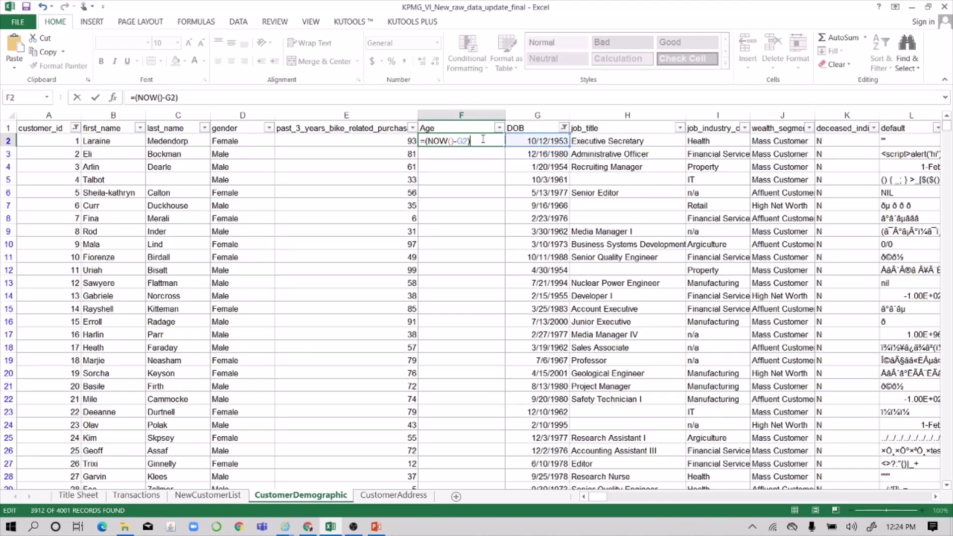
text()/365)
key(Return)
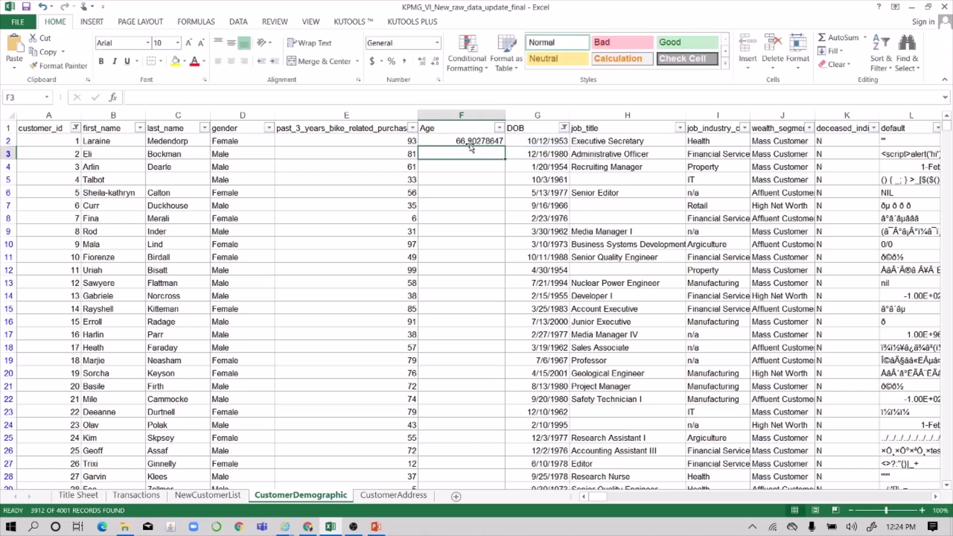
- Format the age in F2 as a whole number without decimals and fill the formula down the Age column
click(470, 142)
click(435, 63)
click(435, 62)
click(436, 62)
click(436, 62)
click(435, 62)
click(436, 62)
click(435, 62)
click(435, 63)
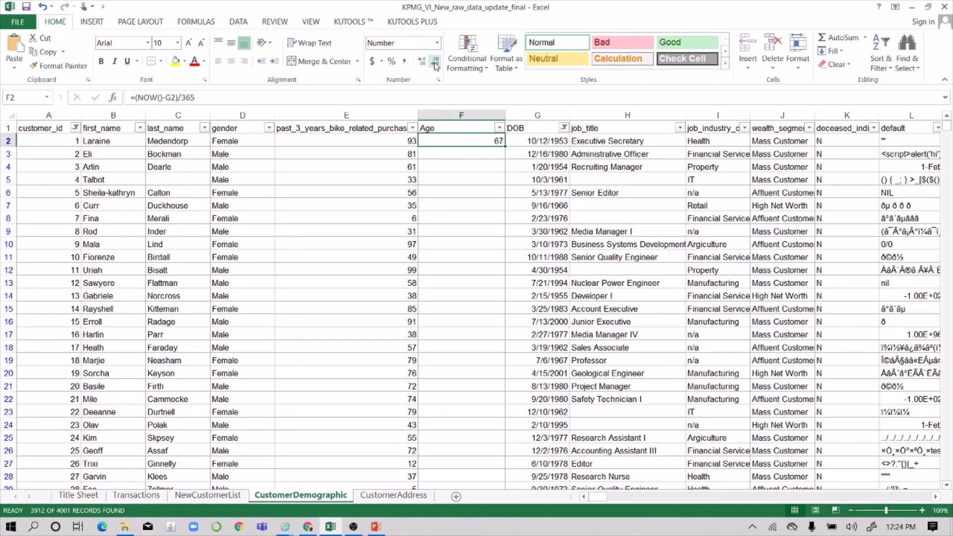
double_click(504, 146)
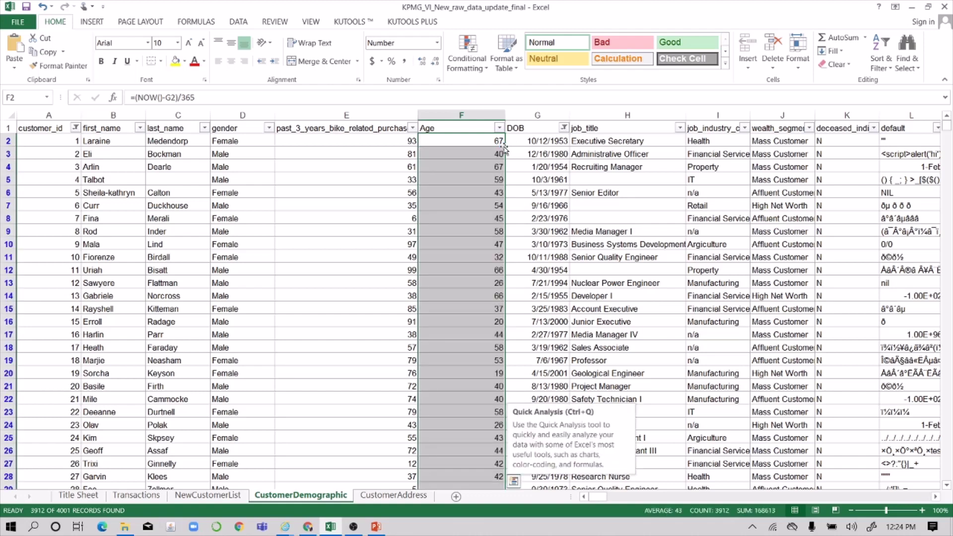
- Filter the blanks out of the job_title column
click(537, 129)
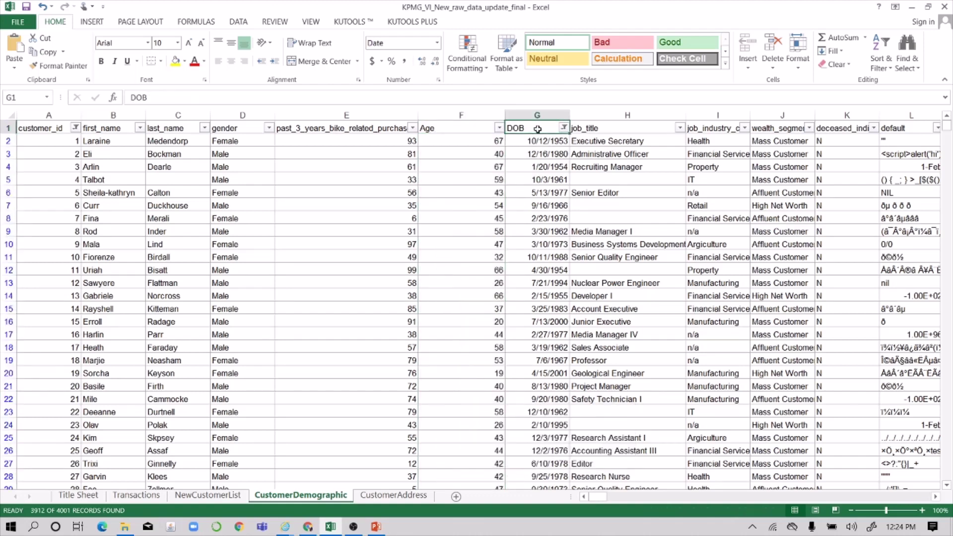
scroll(538, 129, right, 4)
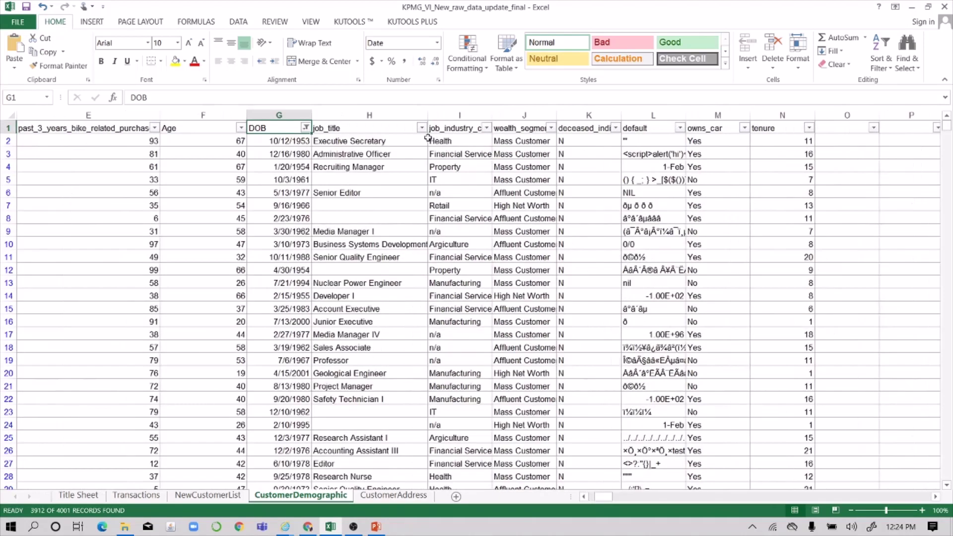
click(406, 116)
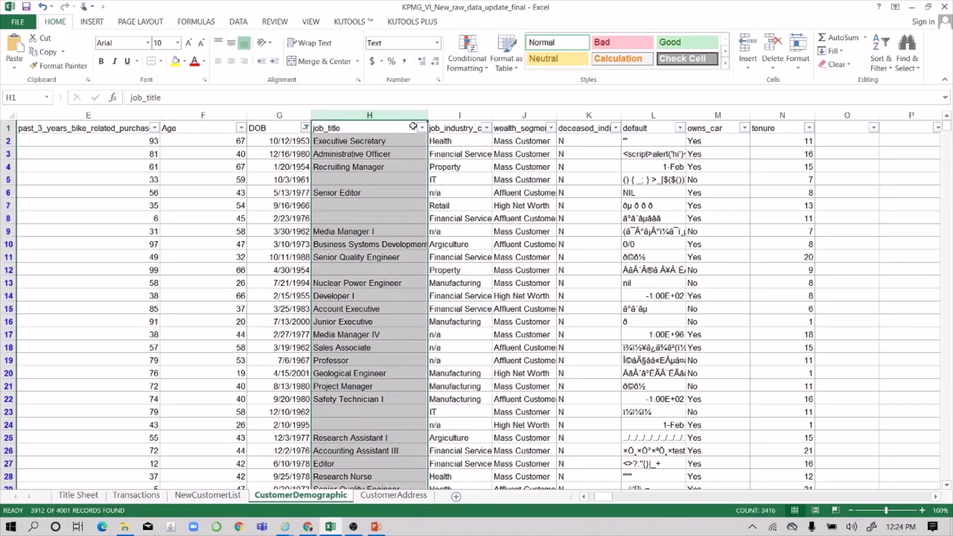
click(420, 129)
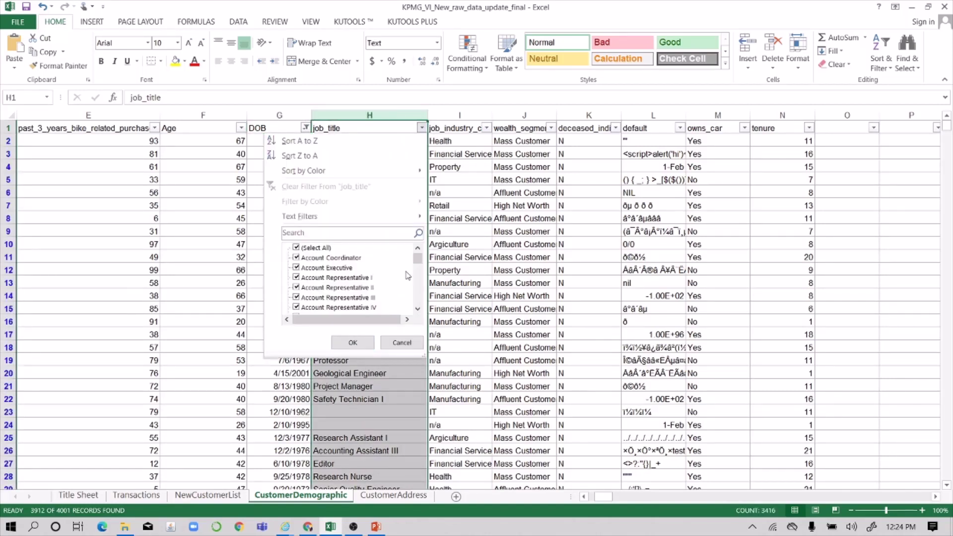
drag(418, 262, 446, 318)
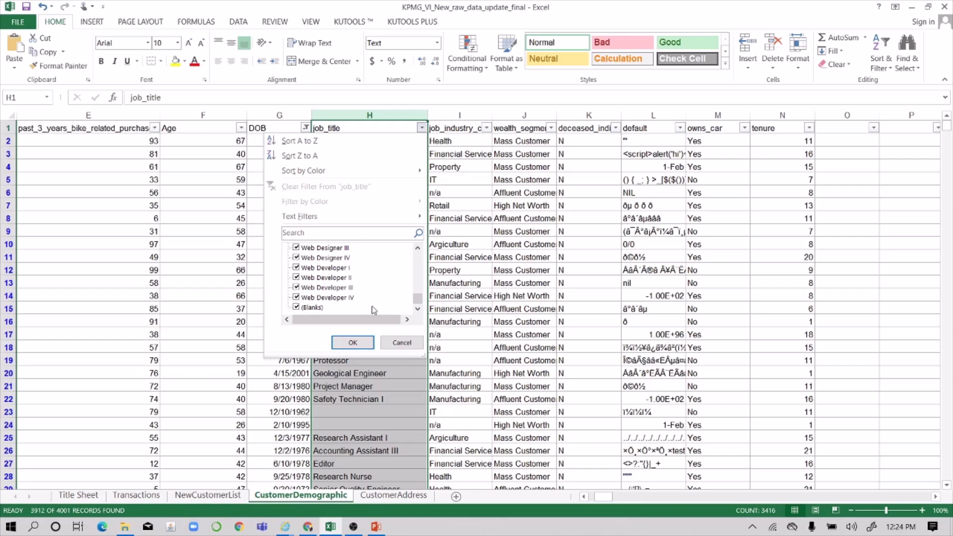
click(297, 307)
click(352, 343)
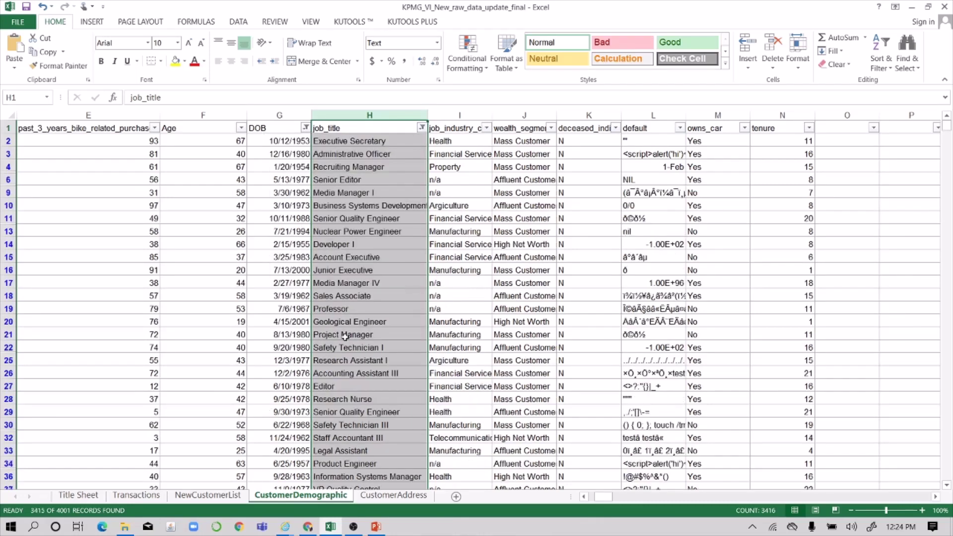
- Filter n/a out of the job_industry_category column, and widen the wealth_segment and job_industry_category columns to fit their text
click(457, 112)
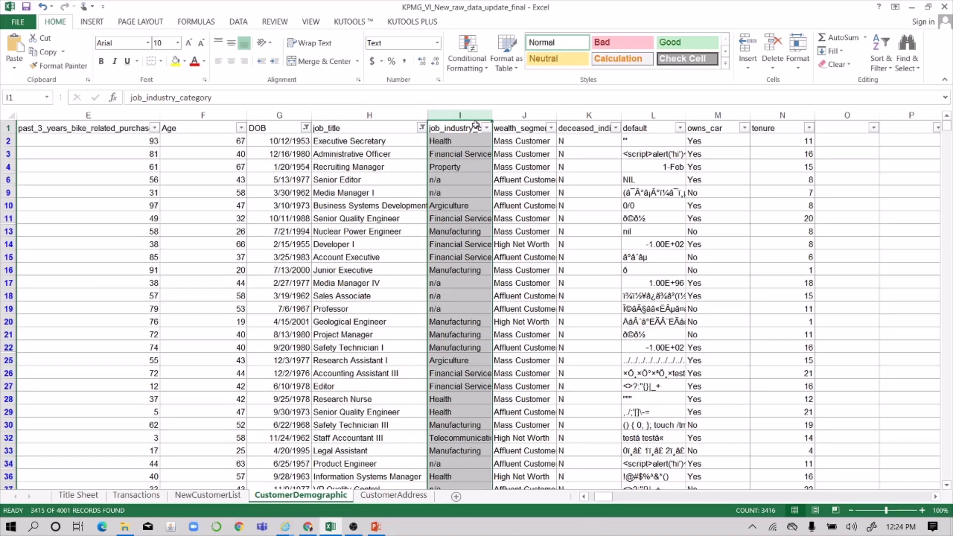
click(486, 129)
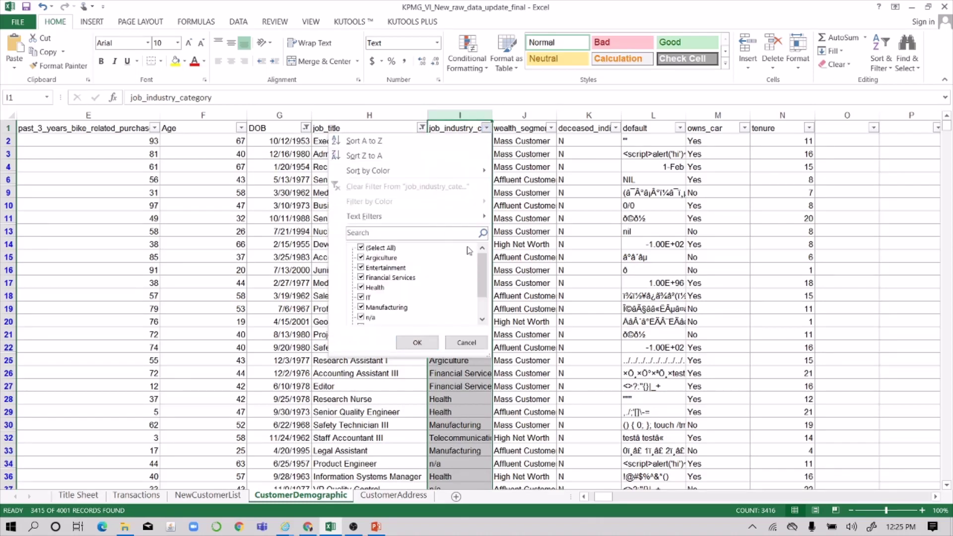
click(365, 318)
click(416, 342)
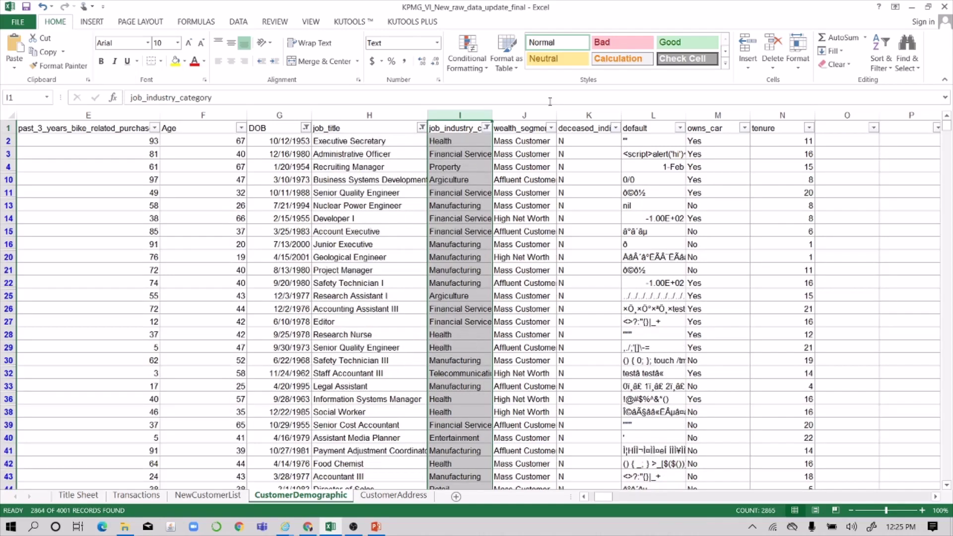
drag(556, 116, 571, 115)
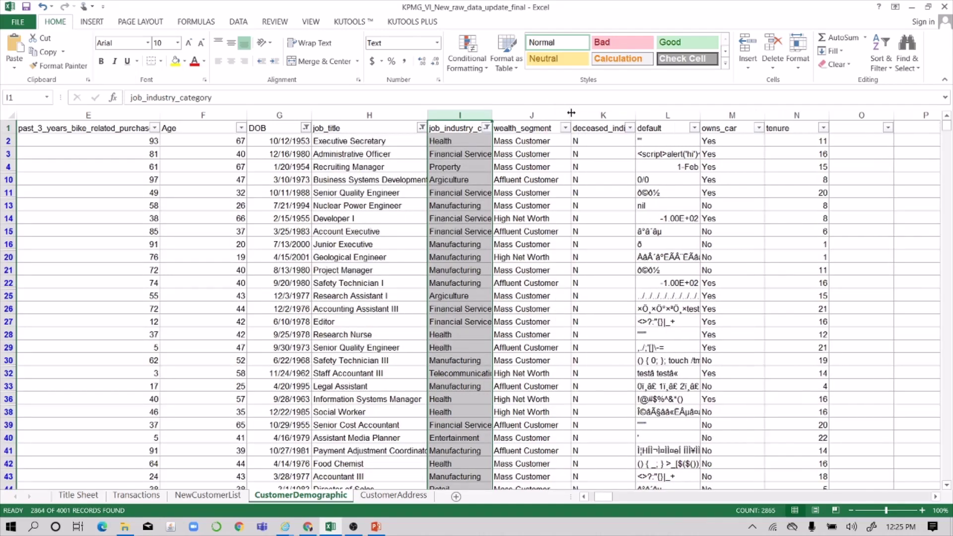
drag(495, 116, 519, 114)
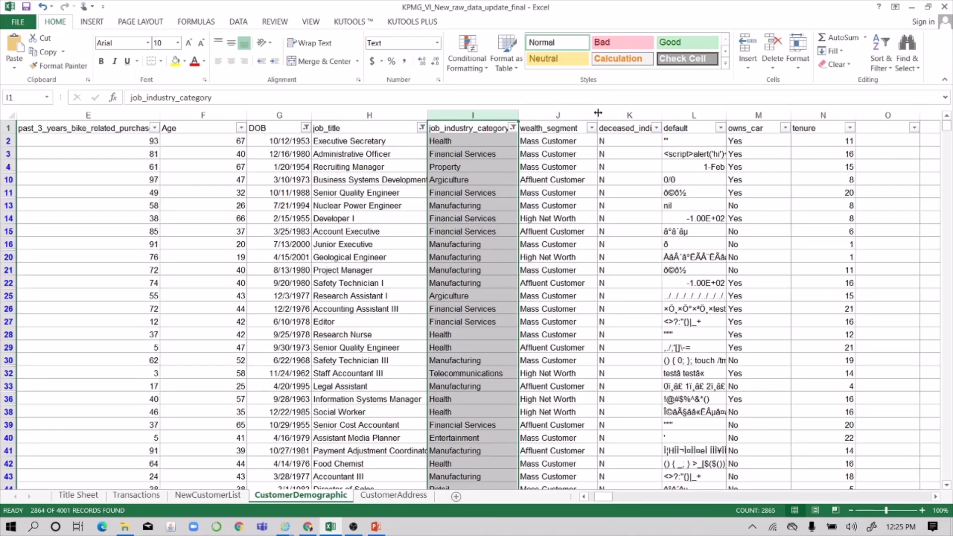
- Filter the deceased customers, marked Y, out of the deceased_indicator column
click(625, 129)
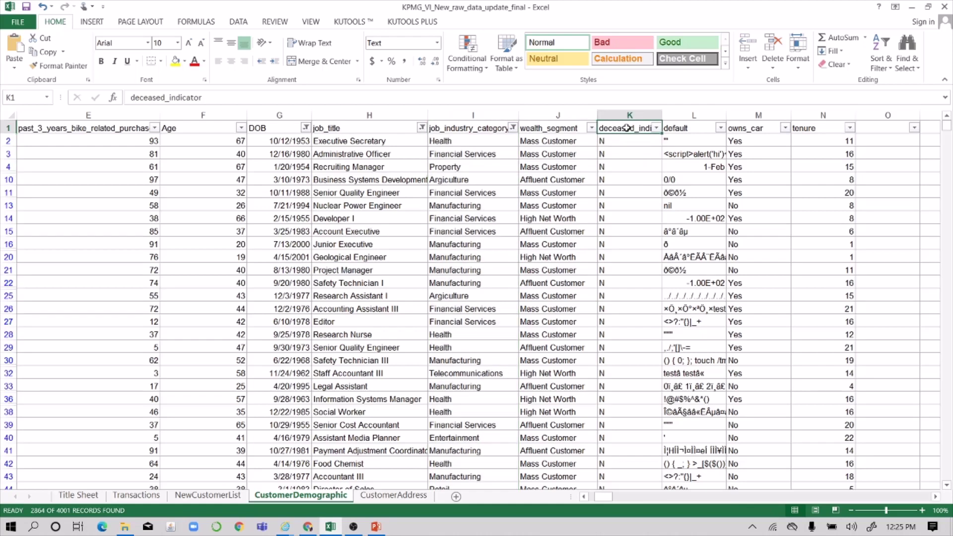
click(656, 128)
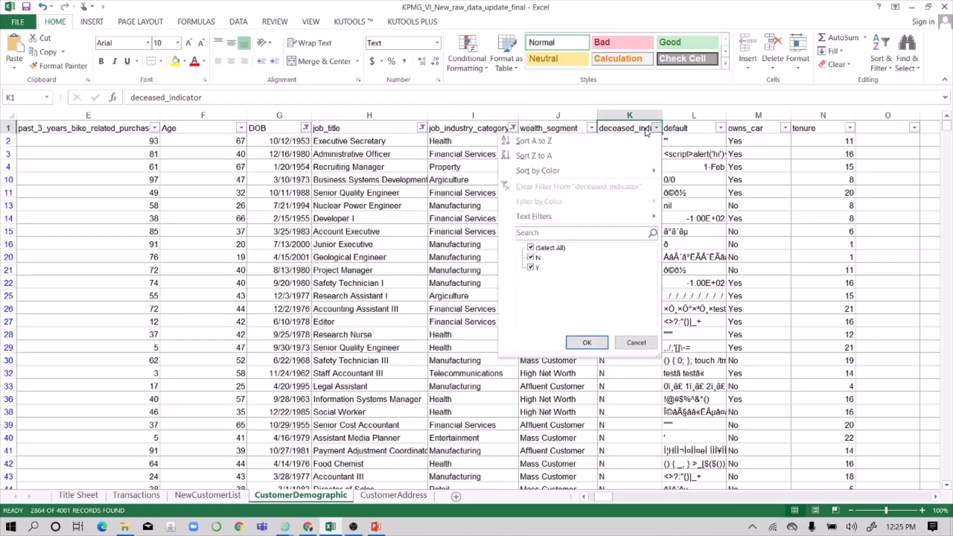
click(531, 268)
click(581, 341)
- Delete the default column with its unreadable values from the CustomerDemographic sheet
scroll(630, 164, right, 2)
scroll(629, 165, right, 2)
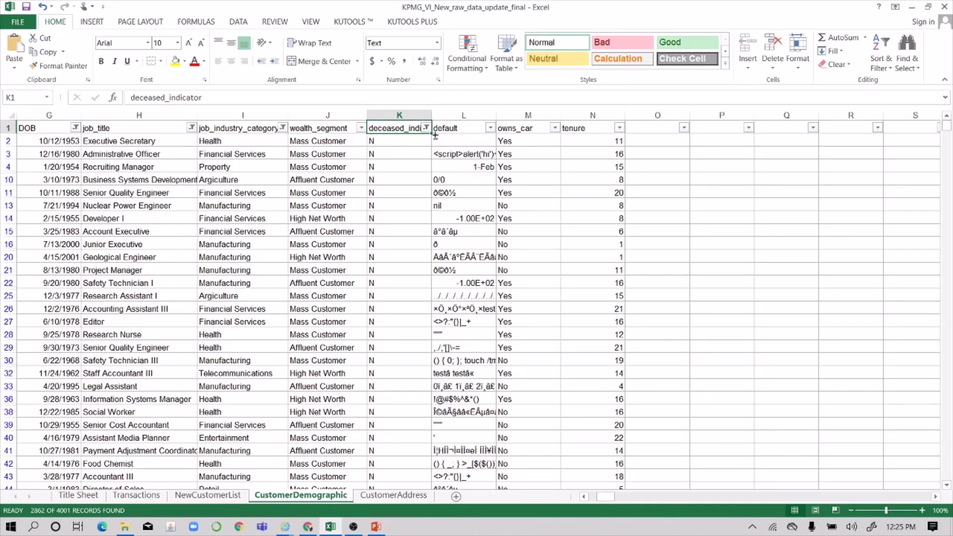
click(464, 115)
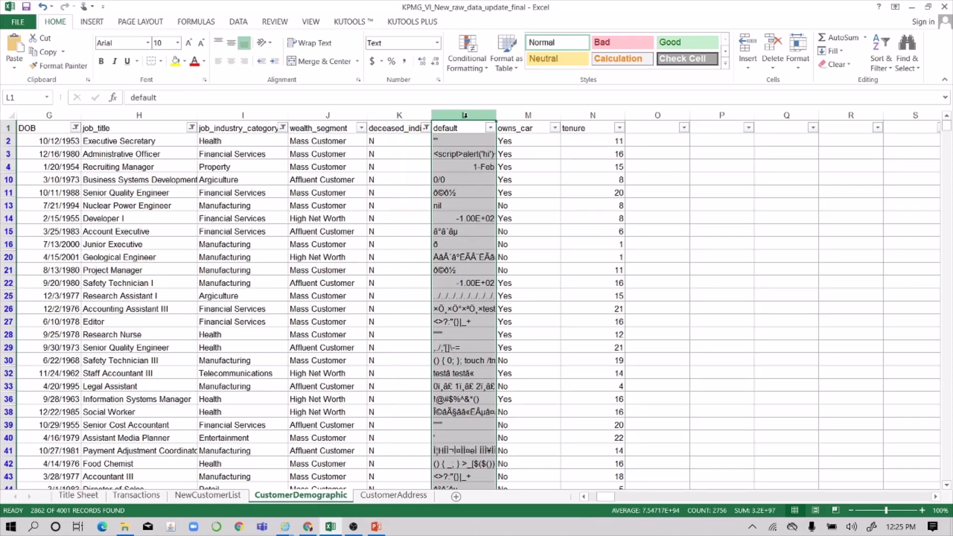
right_click(465, 115)
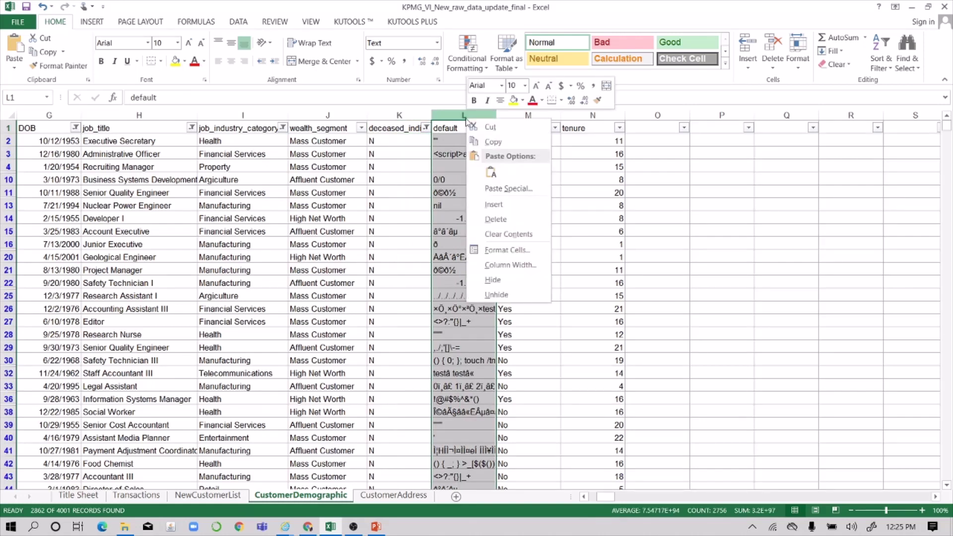
click(491, 220)
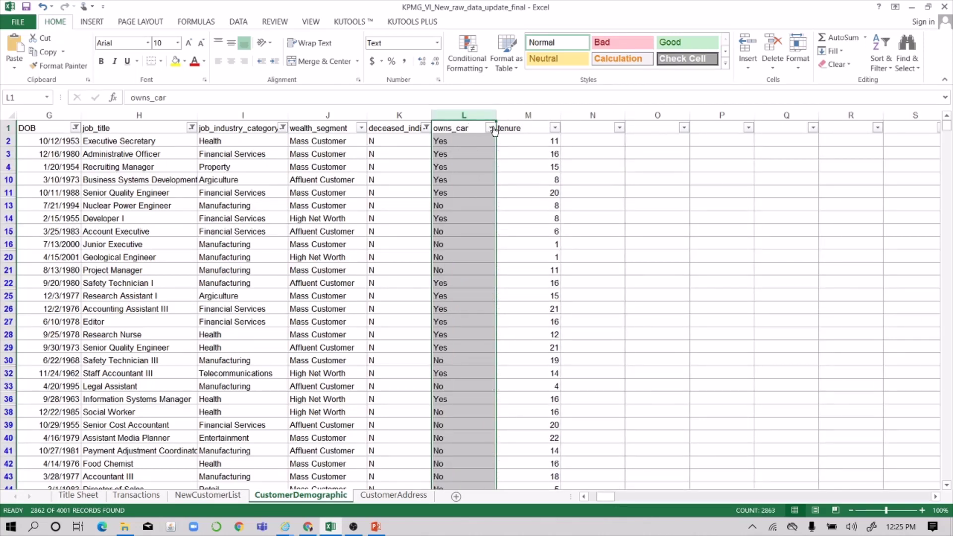
- Check the filter values of the owns_car and tenure columns for inconsistencies
click(490, 127)
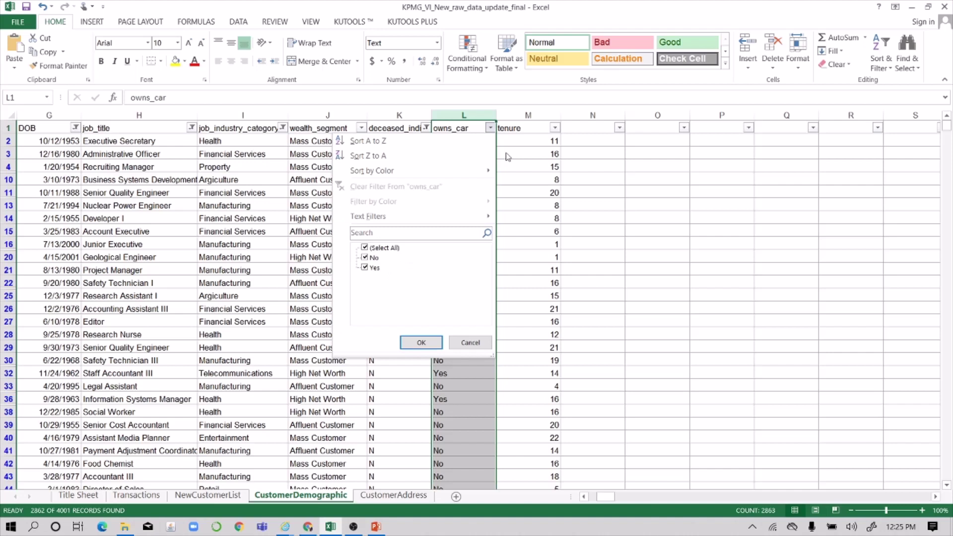
click(530, 128)
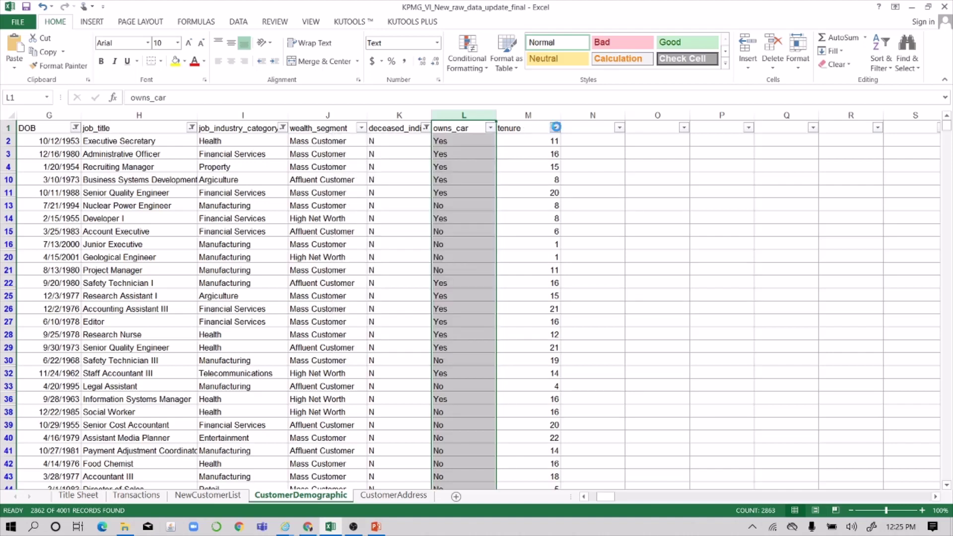
click(554, 127)
drag(554, 271, 553, 311)
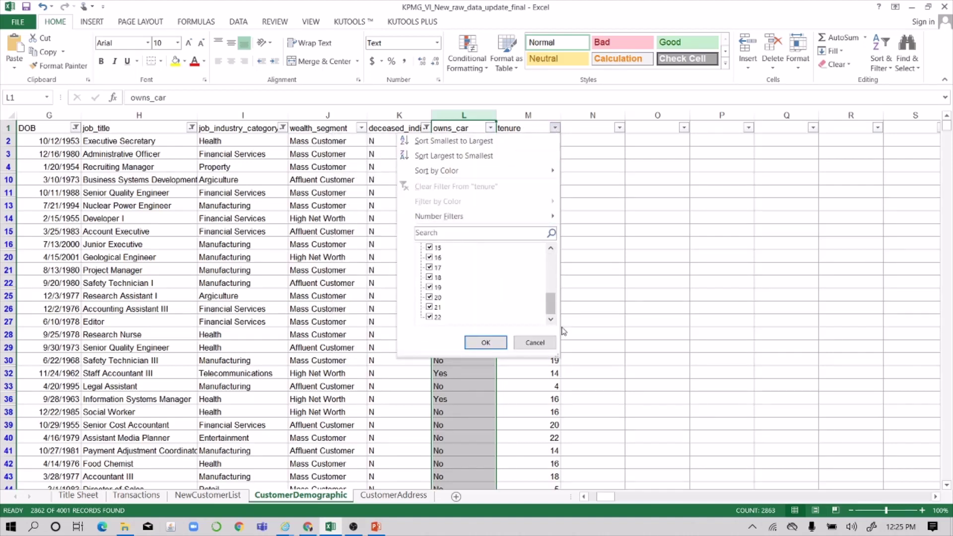
click(486, 343)
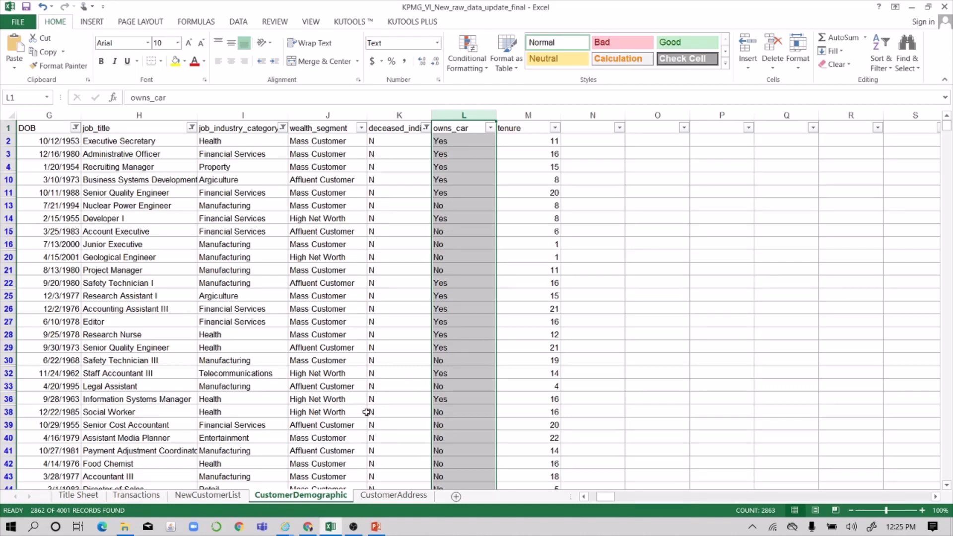
- Delete the note row above the headers in the CustomerAddress sheet and select cell A1
click(369, 496)
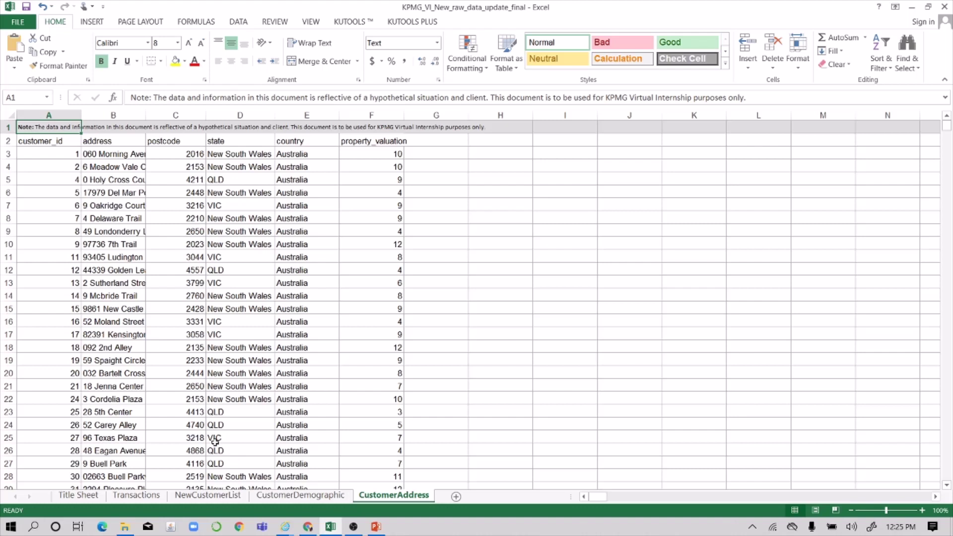
click(6, 127)
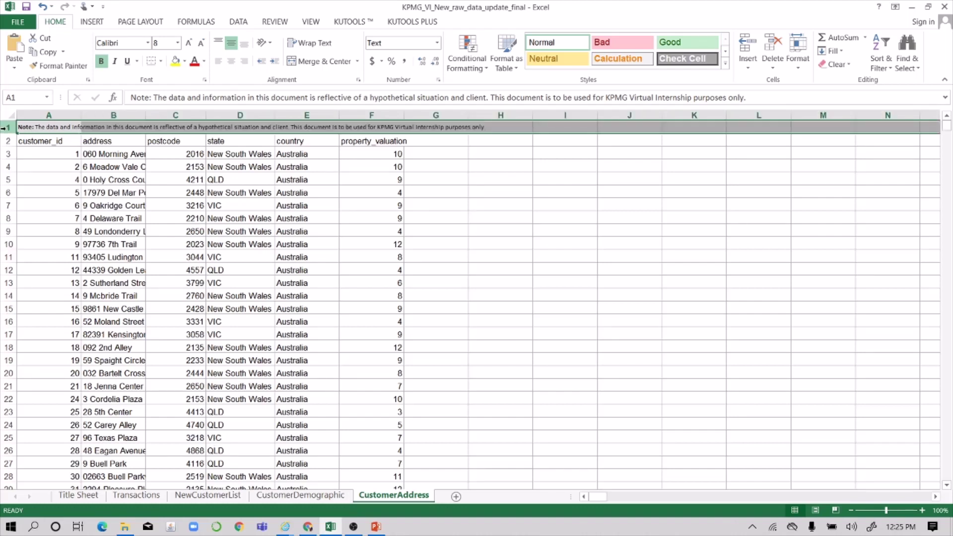
right_click(6, 128)
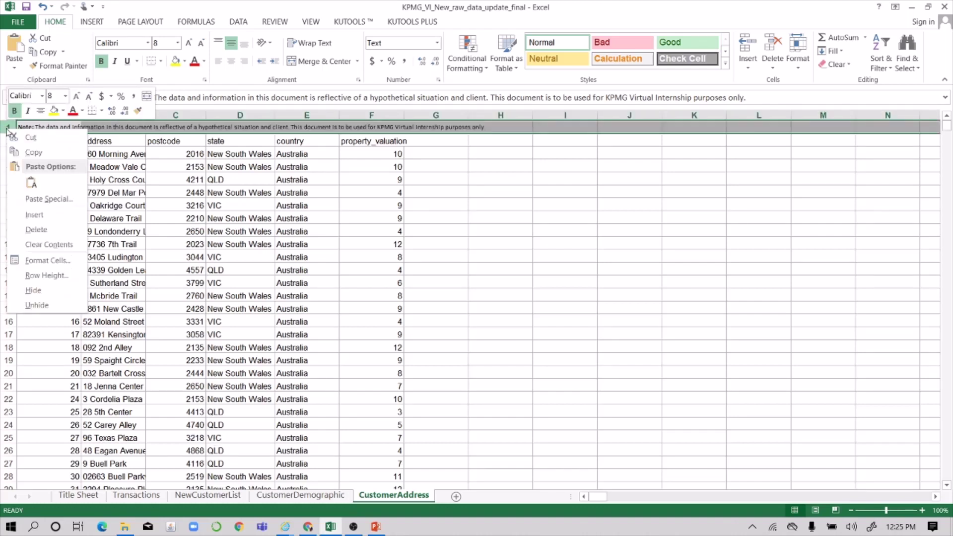
click(48, 229)
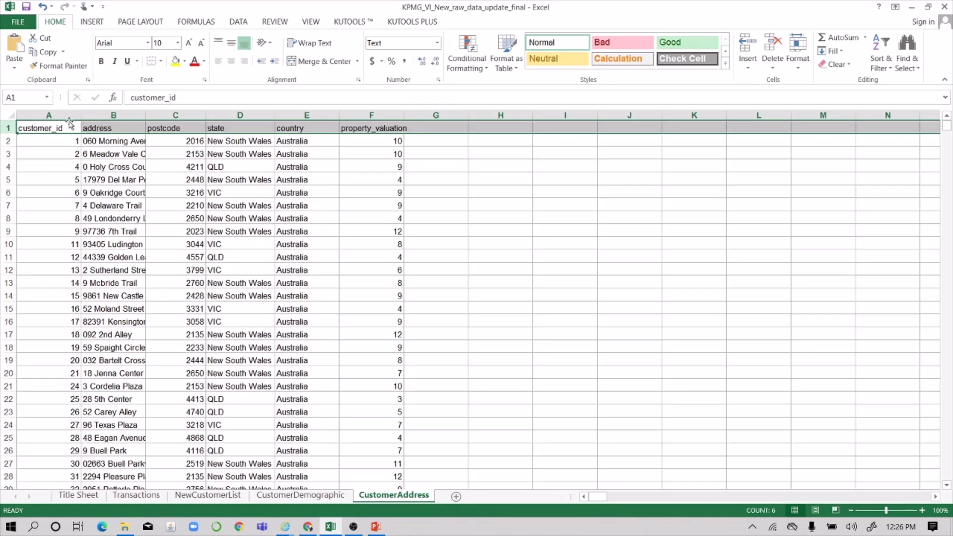
click(77, 126)
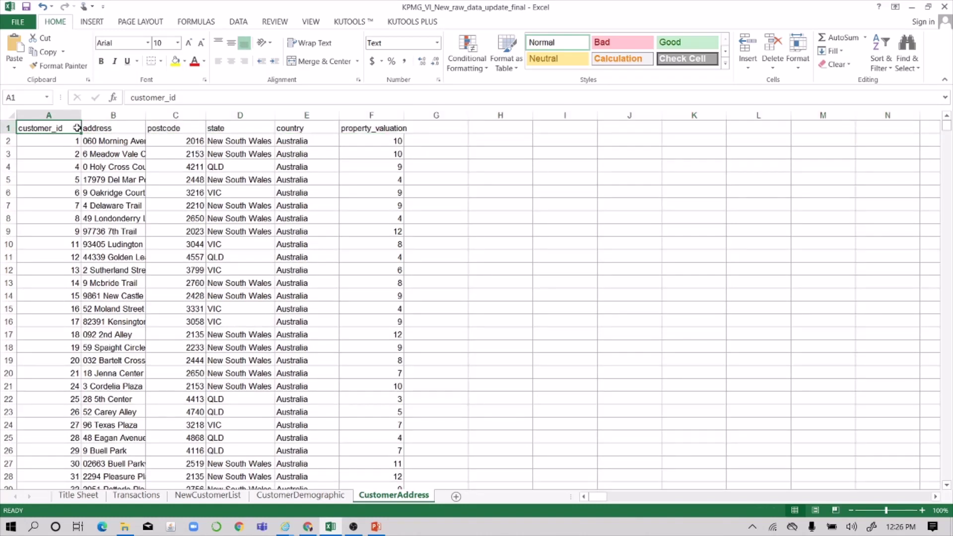
- Add filters to all columns of the CustomerAddress sheet and filter the blanks out of the customer_id column
click(11, 114)
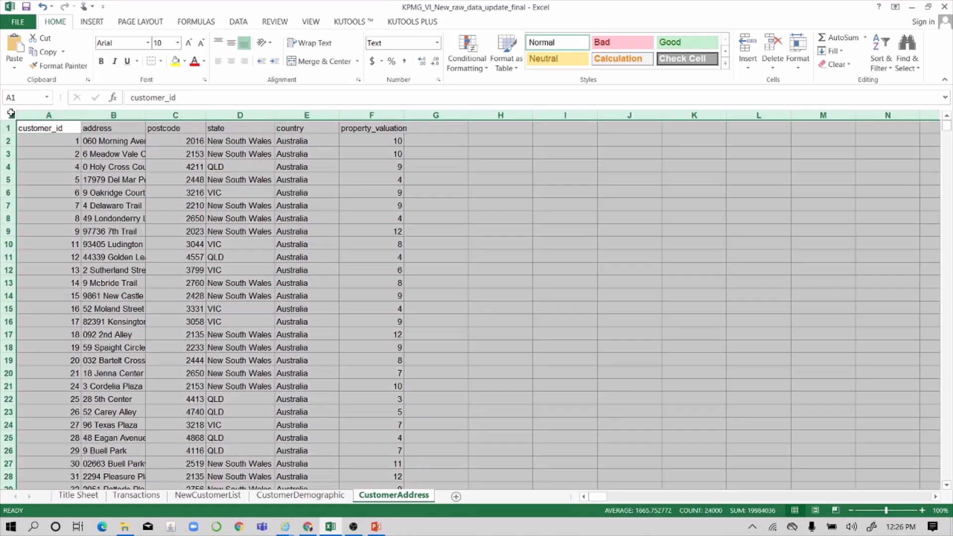
click(878, 48)
click(866, 127)
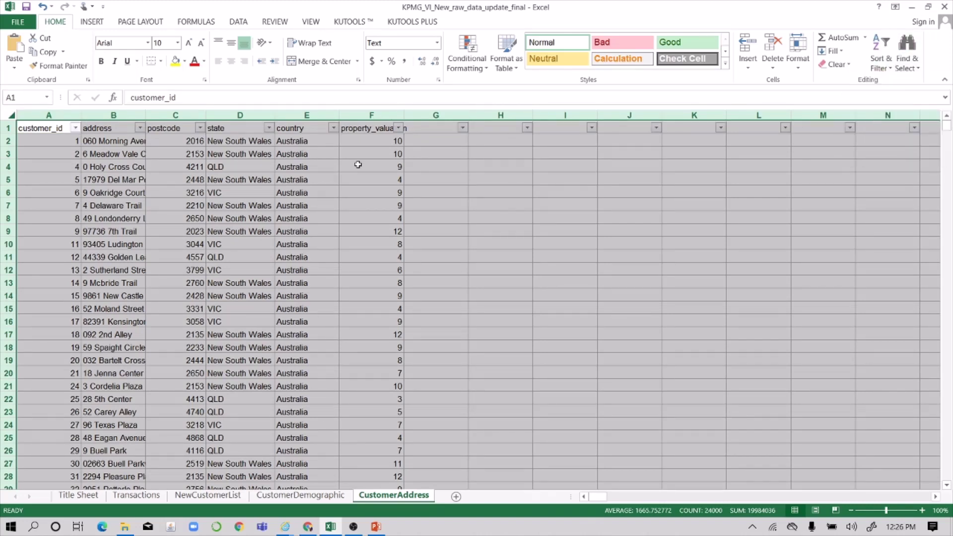
click(75, 127)
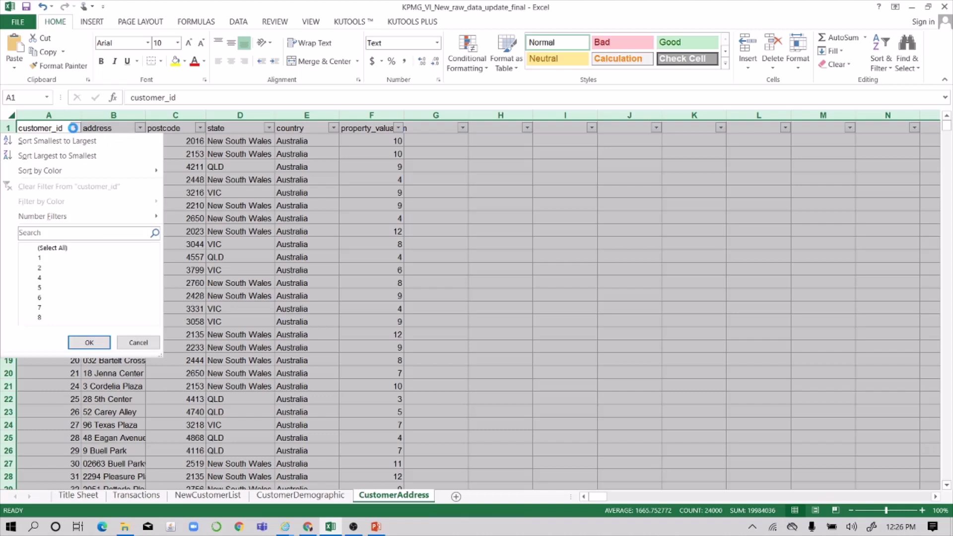
drag(154, 261, 154, 313)
click(33, 318)
click(79, 343)
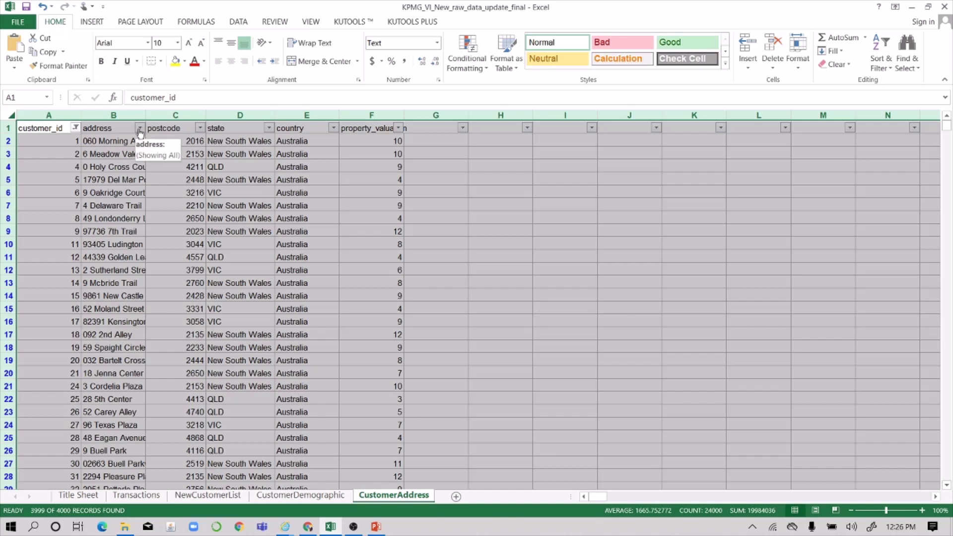
- Check the filter values of the address and state columns for blanks and inconsistent entries
click(139, 128)
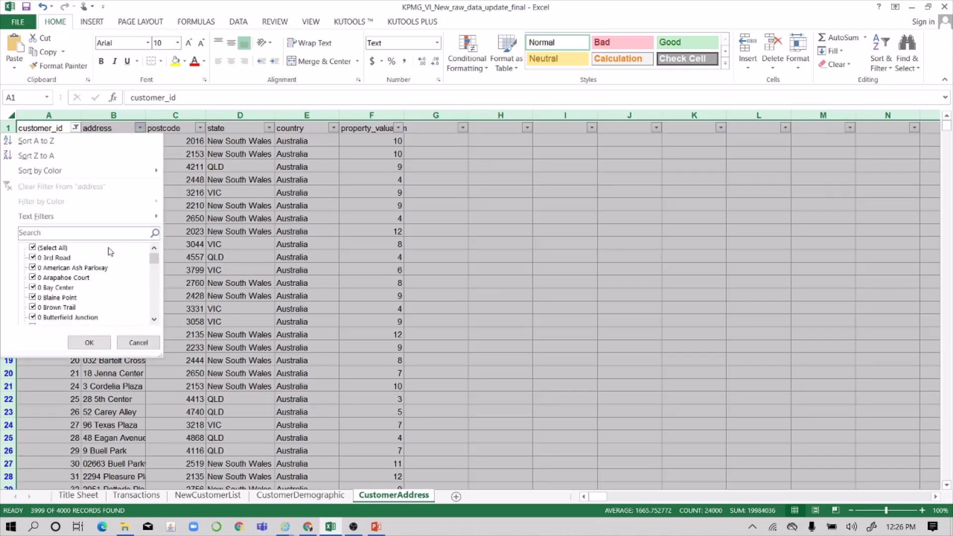
drag(155, 258, 155, 298)
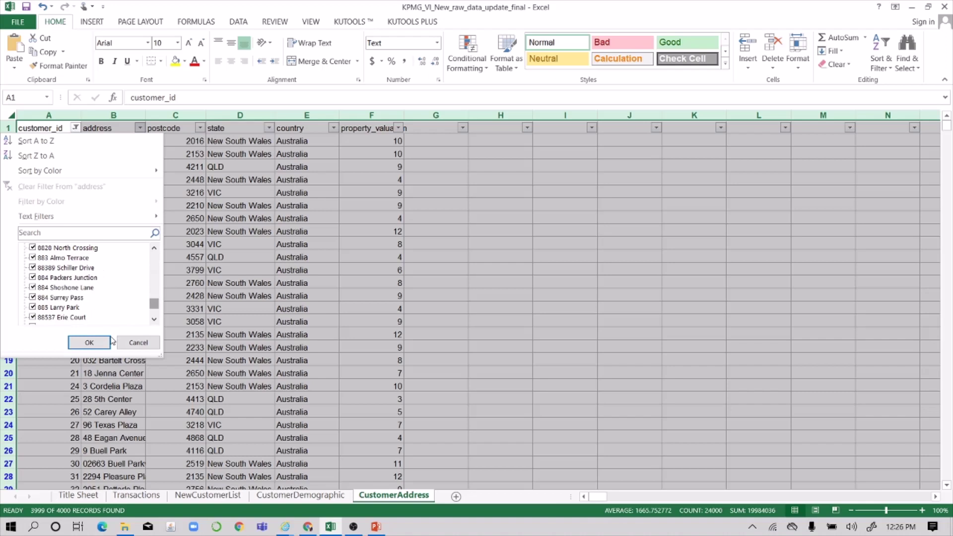
click(89, 342)
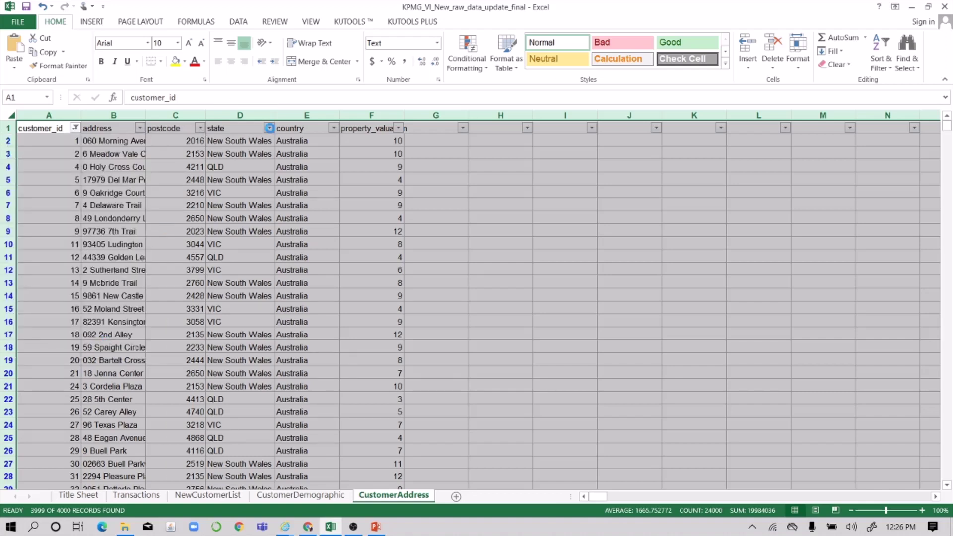
click(268, 127)
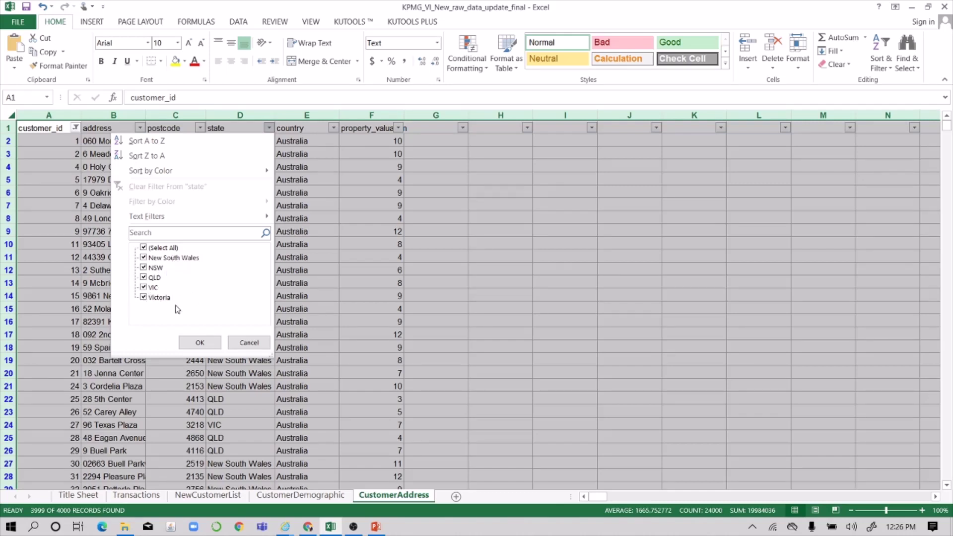
click(199, 342)
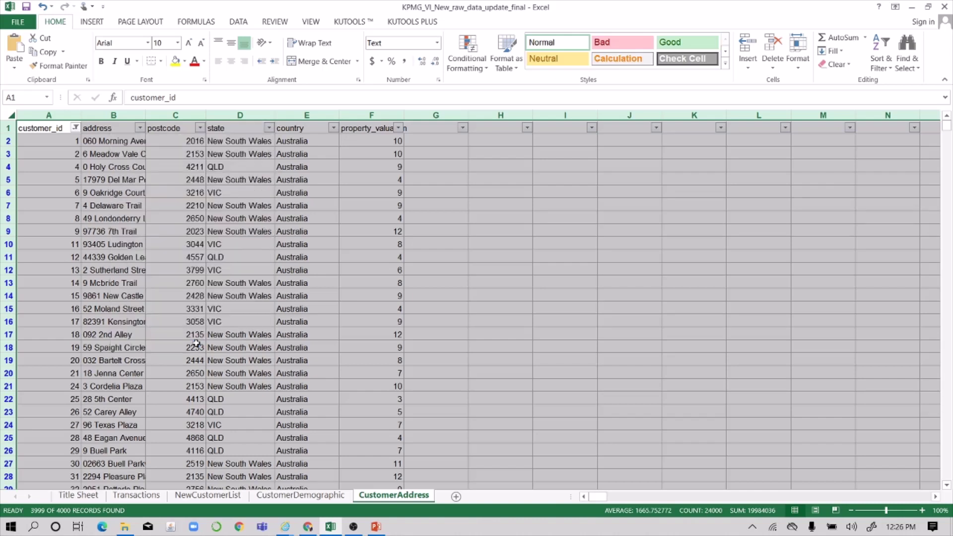
- Replace every "New South Wales" entry in the state column with "NSW"
click(245, 113)
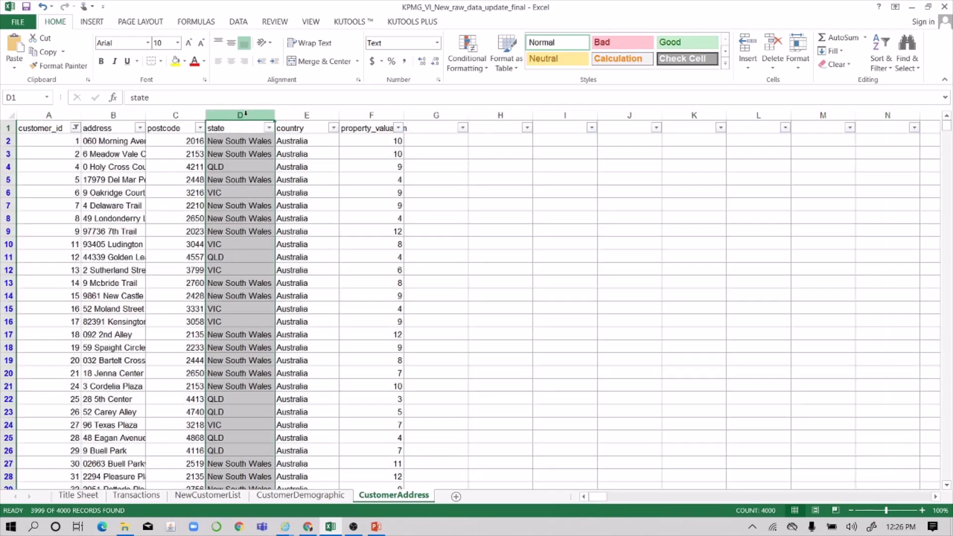
click(908, 47)
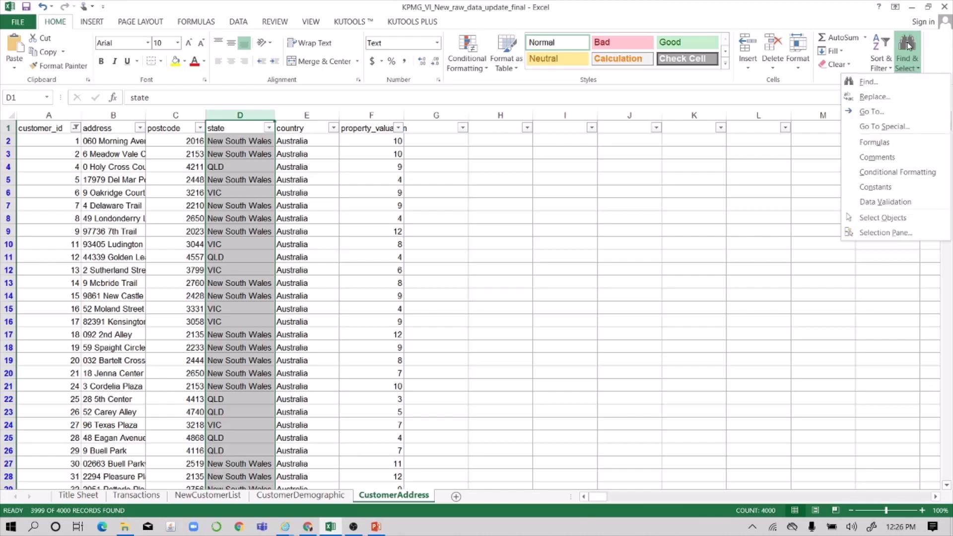
click(893, 99)
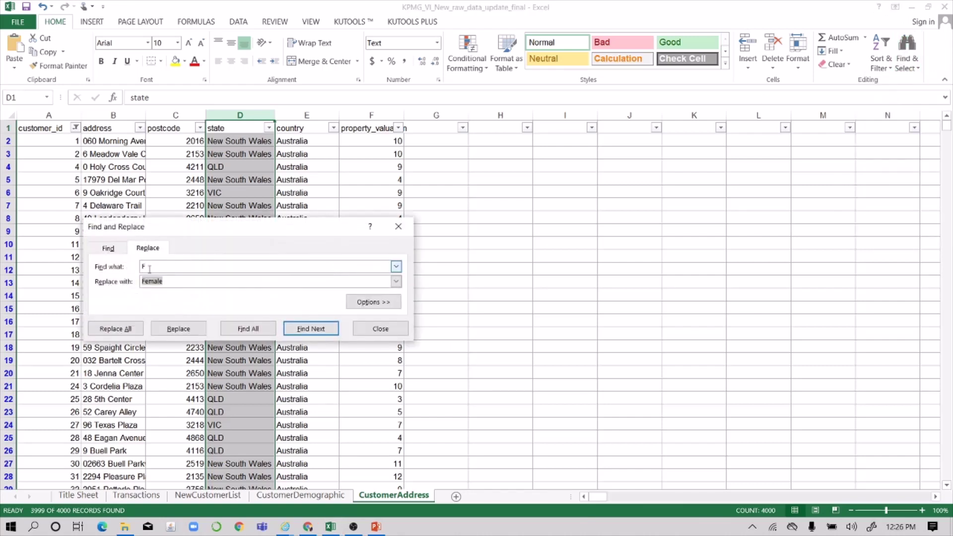
click(108, 248)
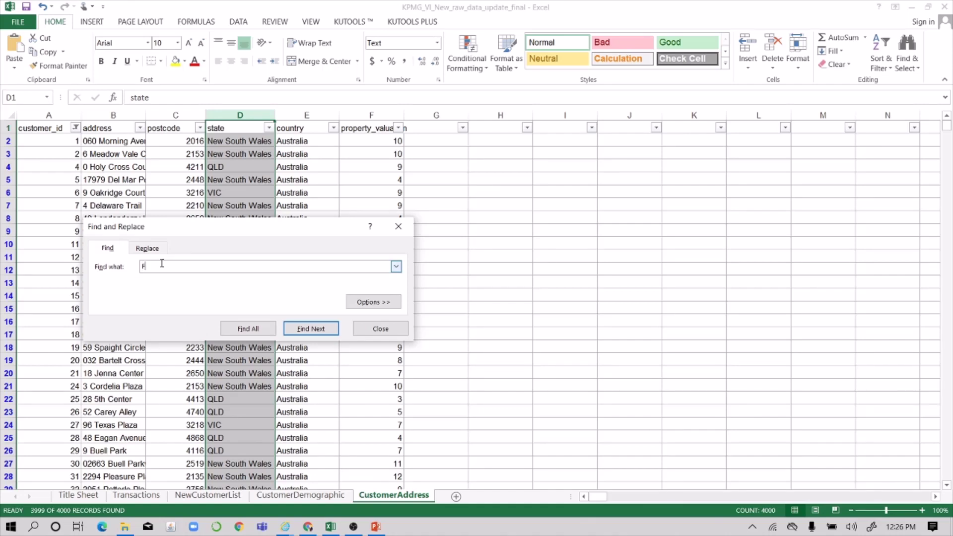
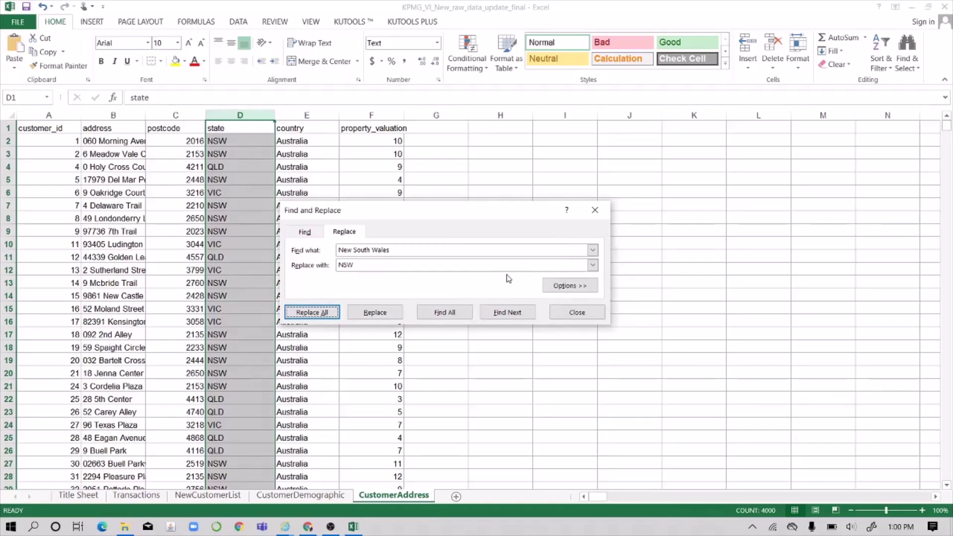
click(595, 210)
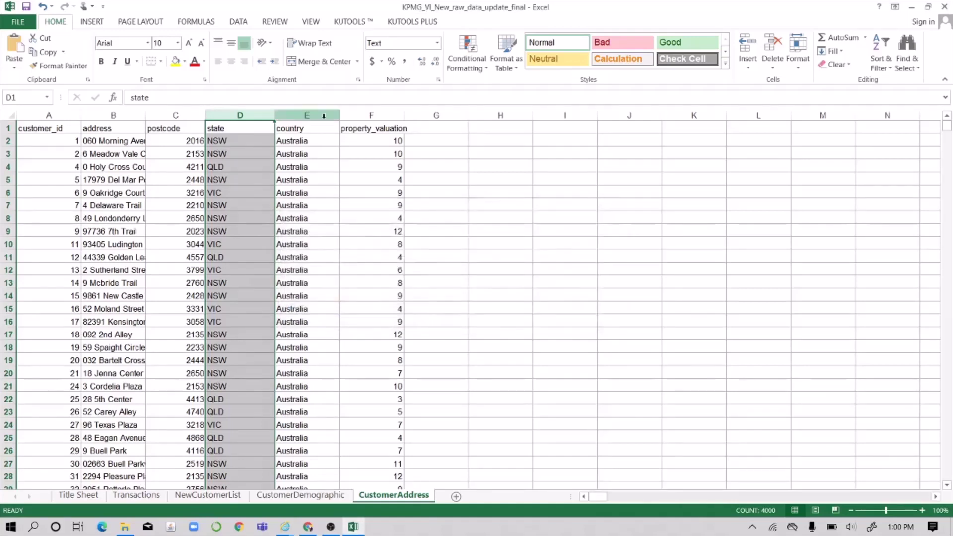
click(234, 127)
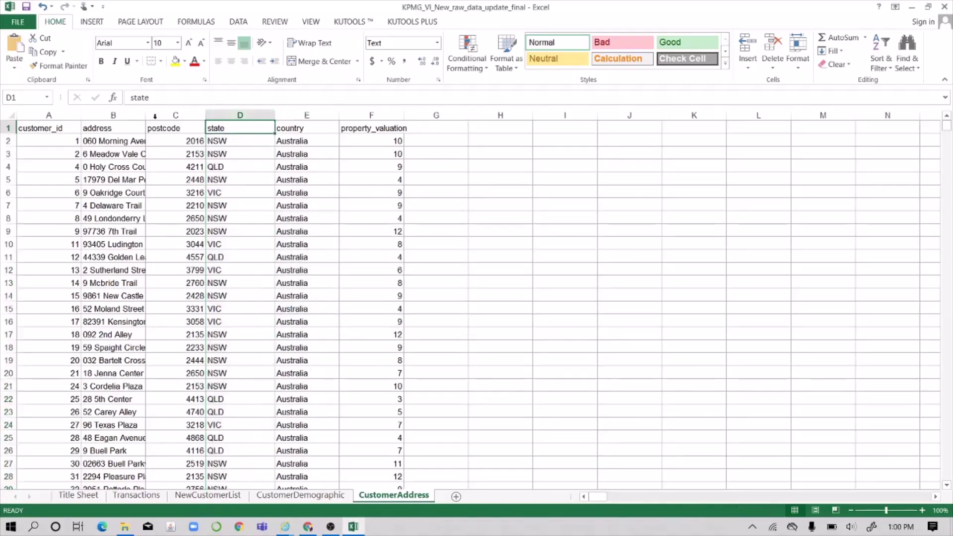
- Apply filters to the whole CustomerAddress sheet again and filter the blanks out of the state column
click(11, 116)
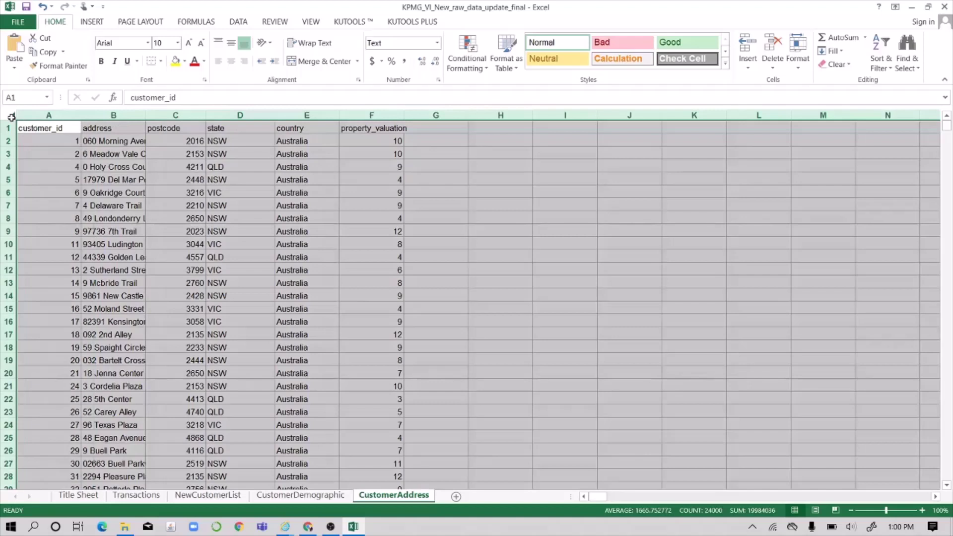
click(882, 60)
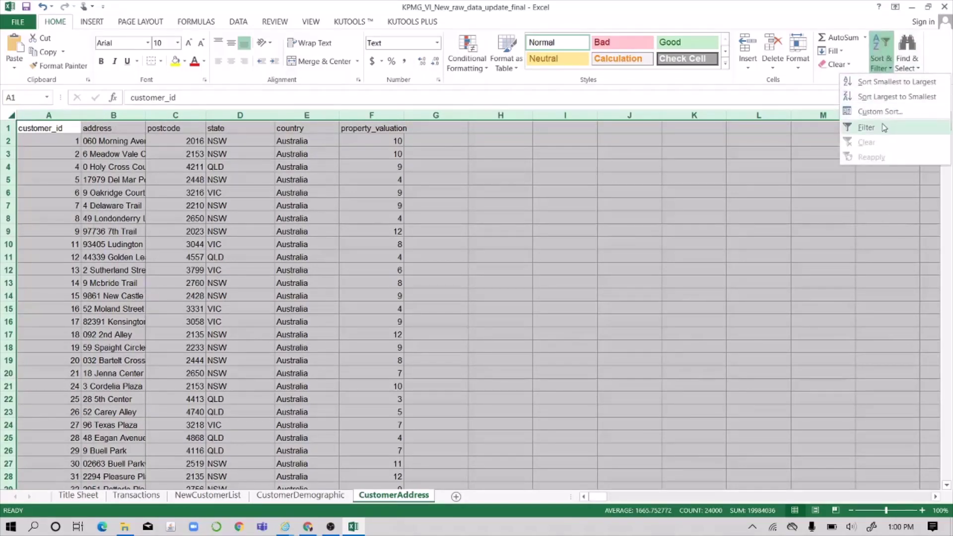
click(867, 127)
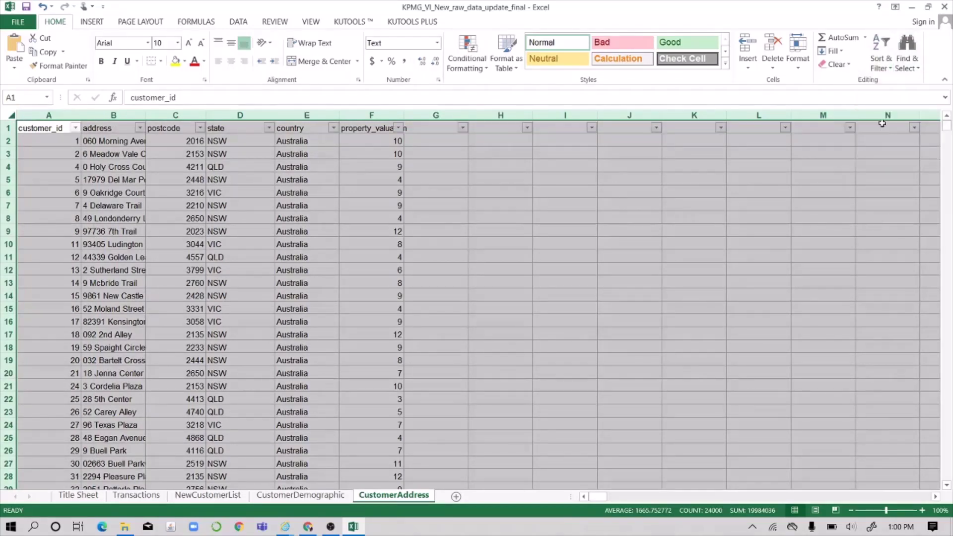
click(269, 129)
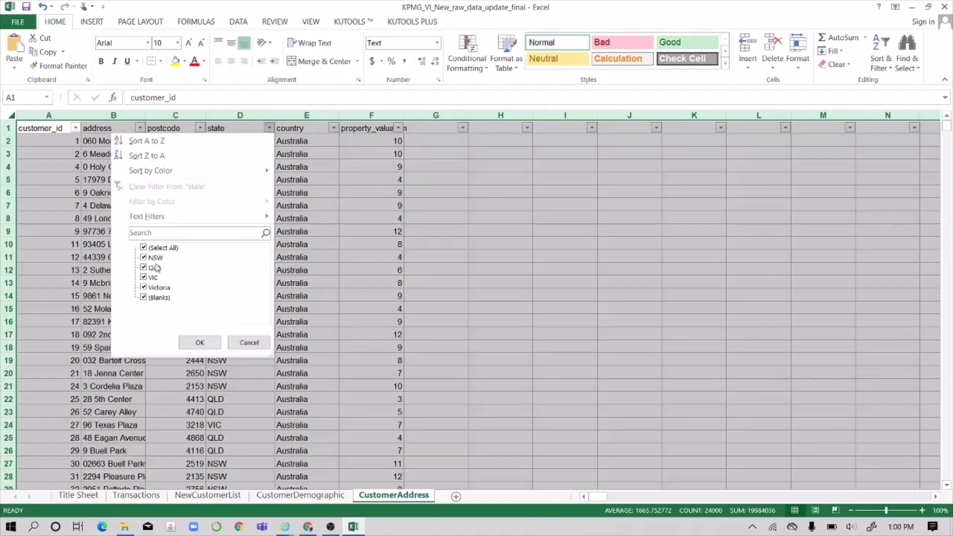
click(144, 298)
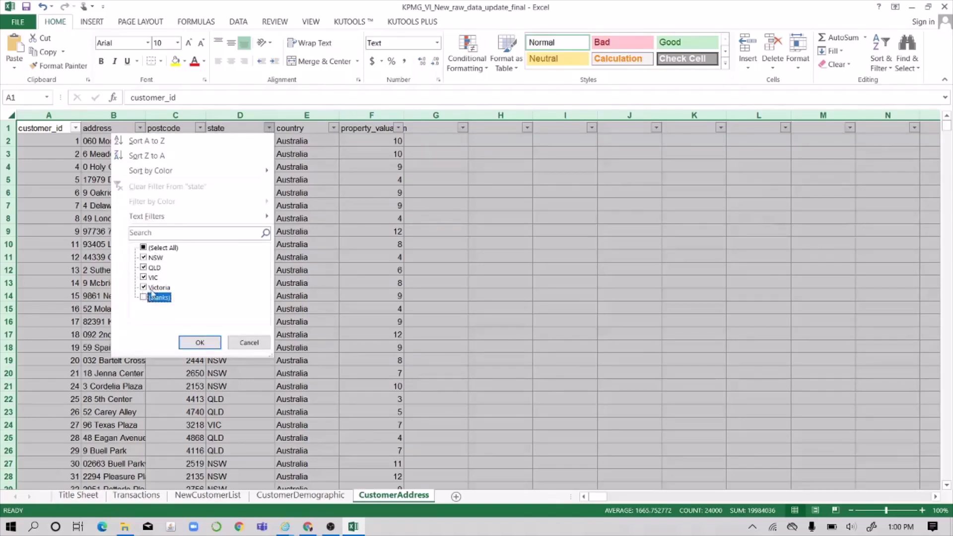
click(200, 343)
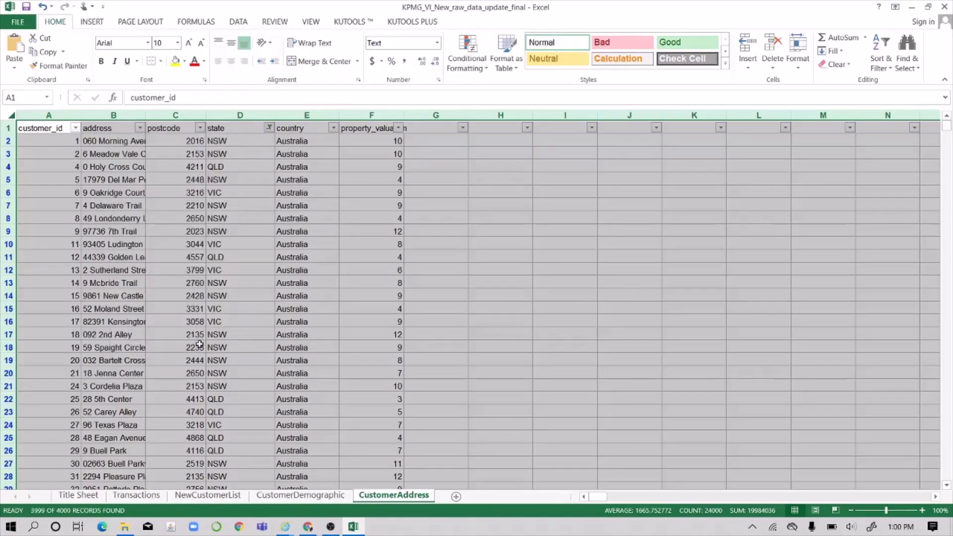
- Replace every "Victoria" entry in the state column with "VIC"
click(237, 139)
click(250, 116)
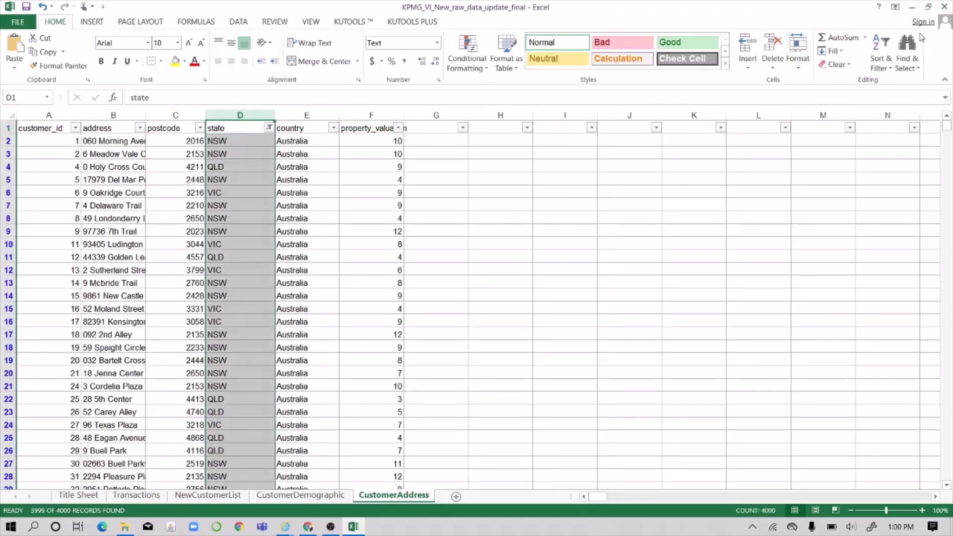
click(907, 52)
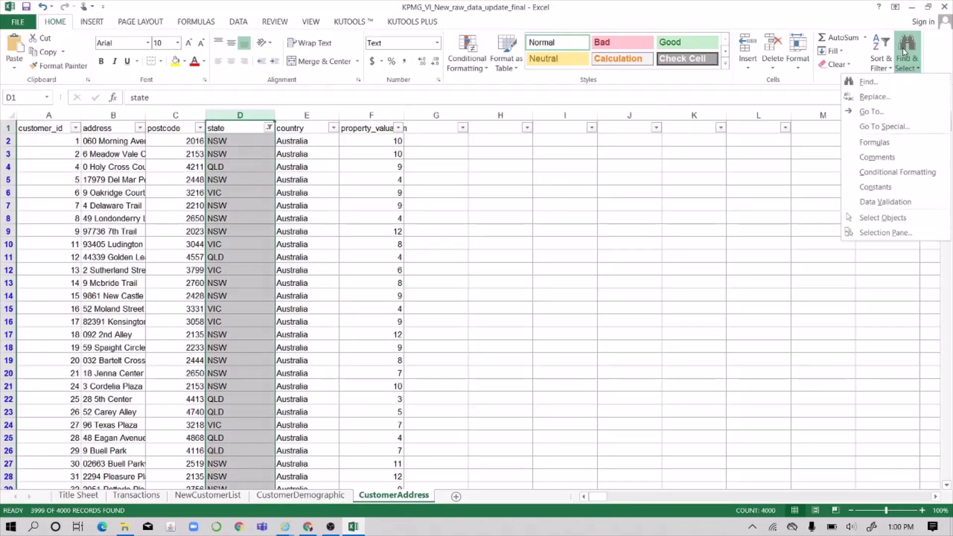
click(893, 102)
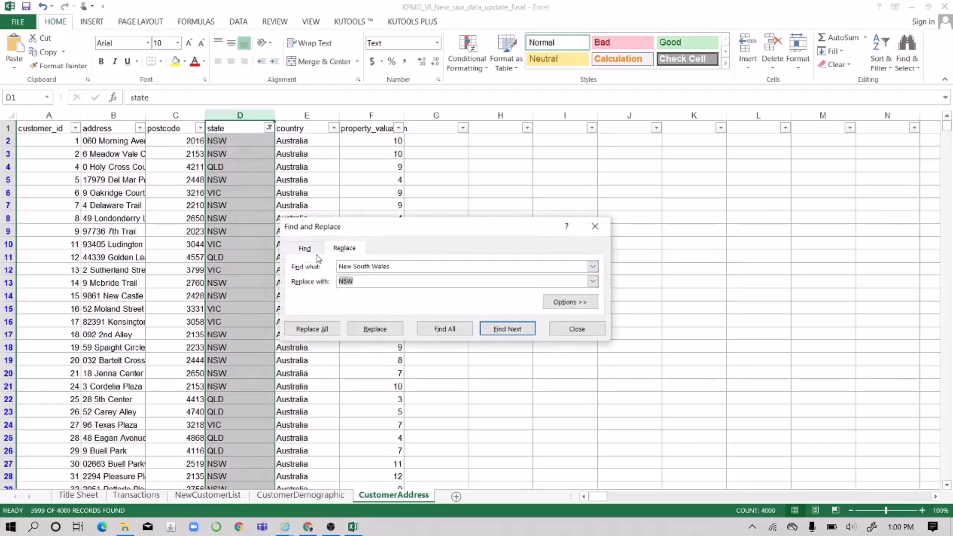
double_click(361, 266)
click(395, 266)
key(BackSpace)
key(BackSpace)
key(BackSpace)
key(BackSpace)
key(BackSpace)
key(BackSpace)
key(BackSpace)
key(BackSpace)
key(BackSpace)
key(BackSpace)
key(BackSpace)
key(BackSpace)
key(BackSpace)
key(BackSpace)
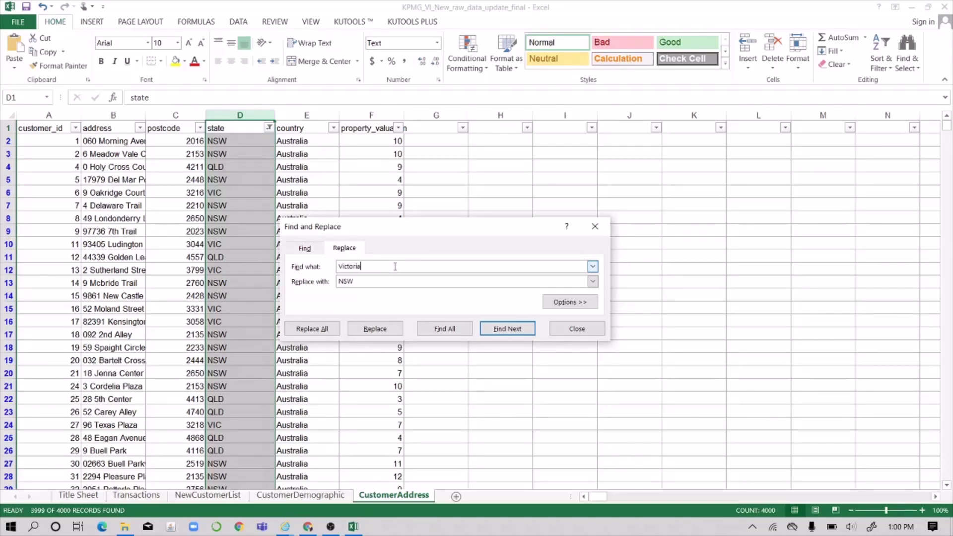
click(369, 279)
click(318, 328)
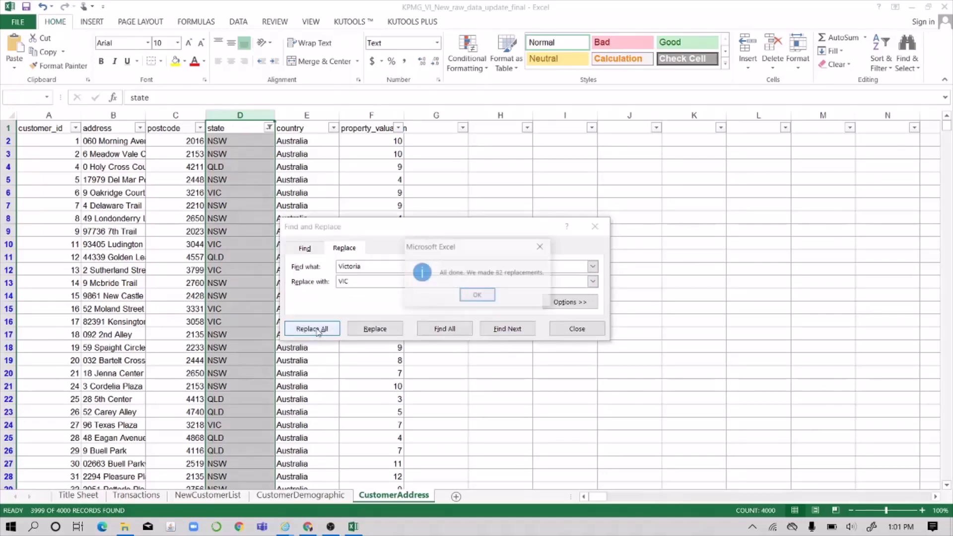
click(464, 296)
click(590, 227)
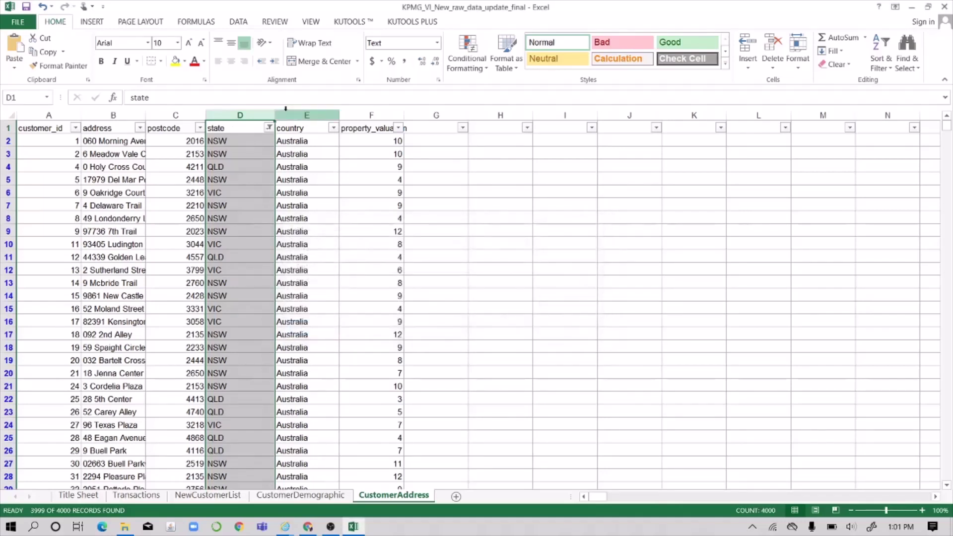
- Check the filter values of the state and country columns for remaining inconsistencies
click(269, 125)
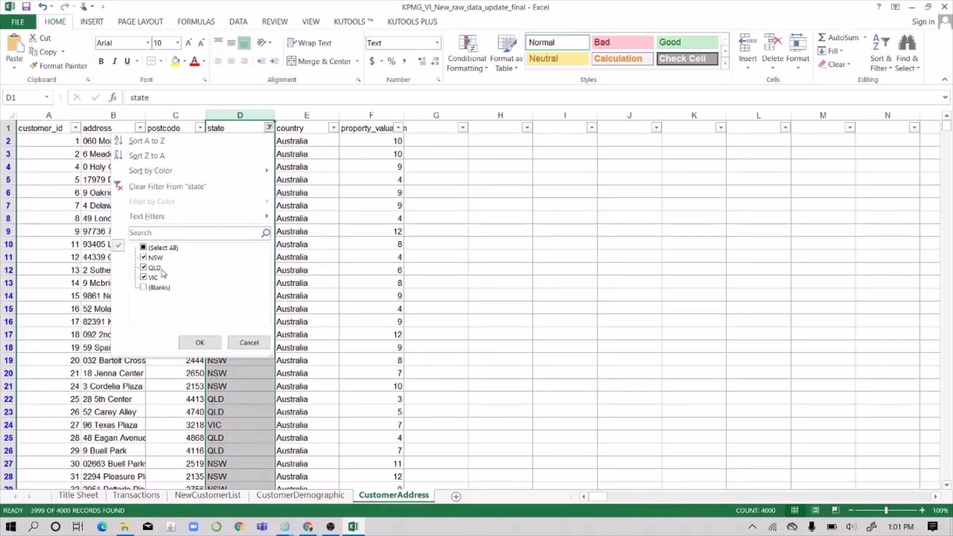
click(199, 341)
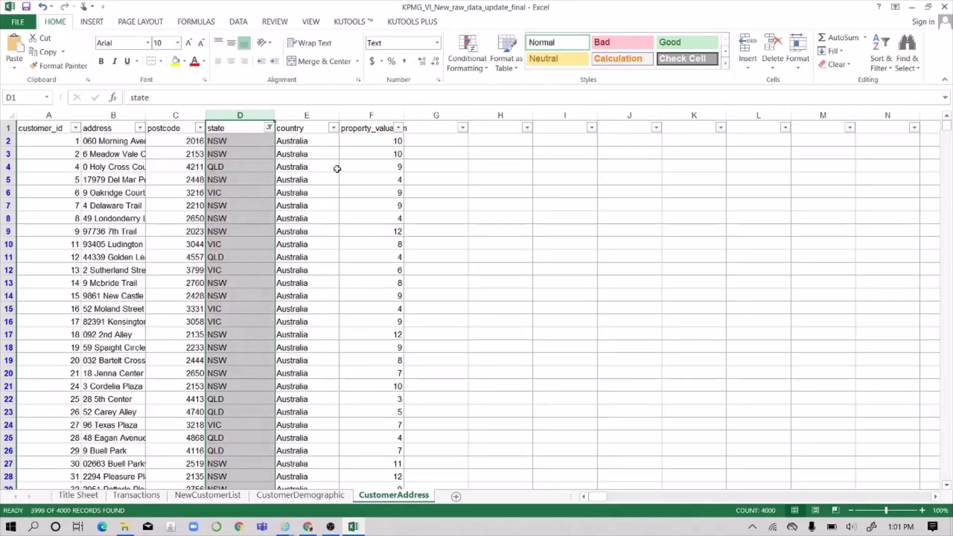
click(334, 127)
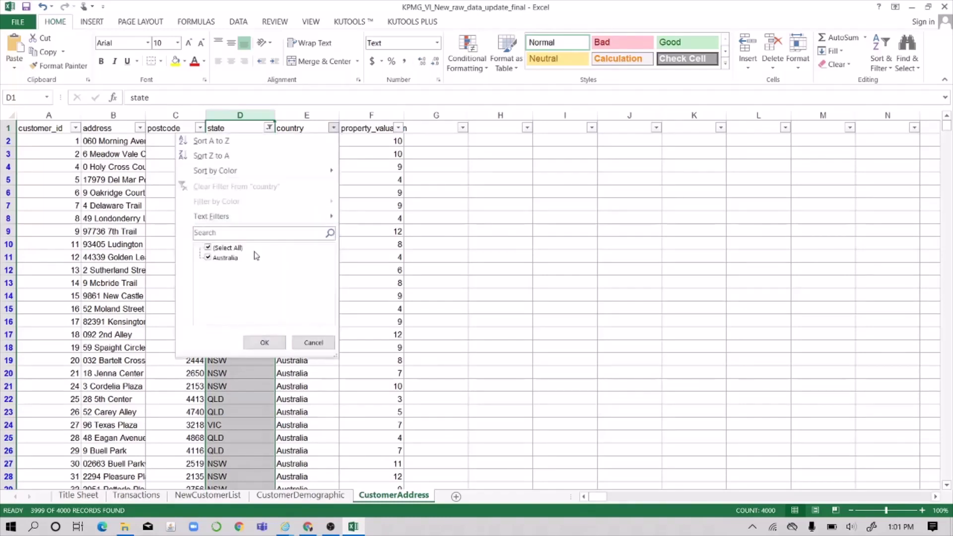
click(264, 343)
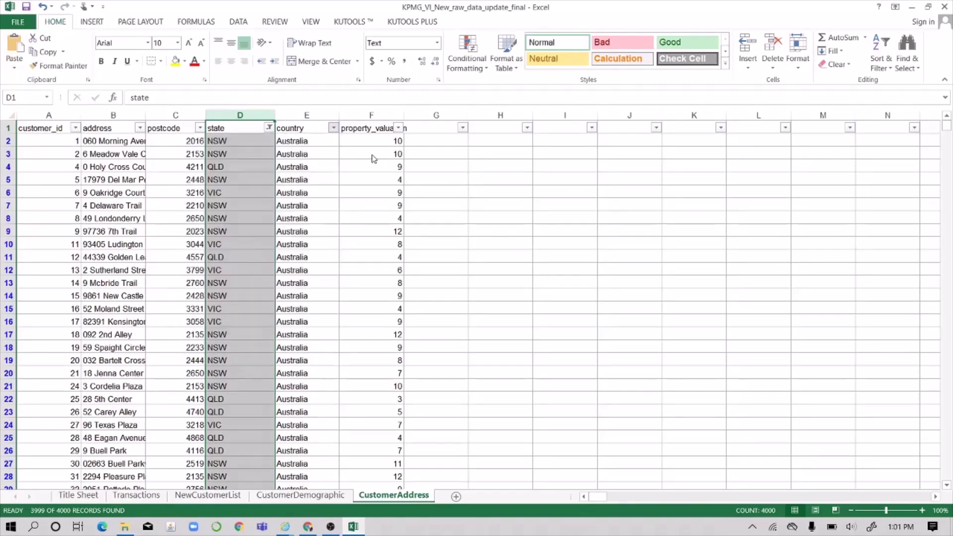
- Review the filter values of the property_valuation column and widen that column slightly
click(399, 128)
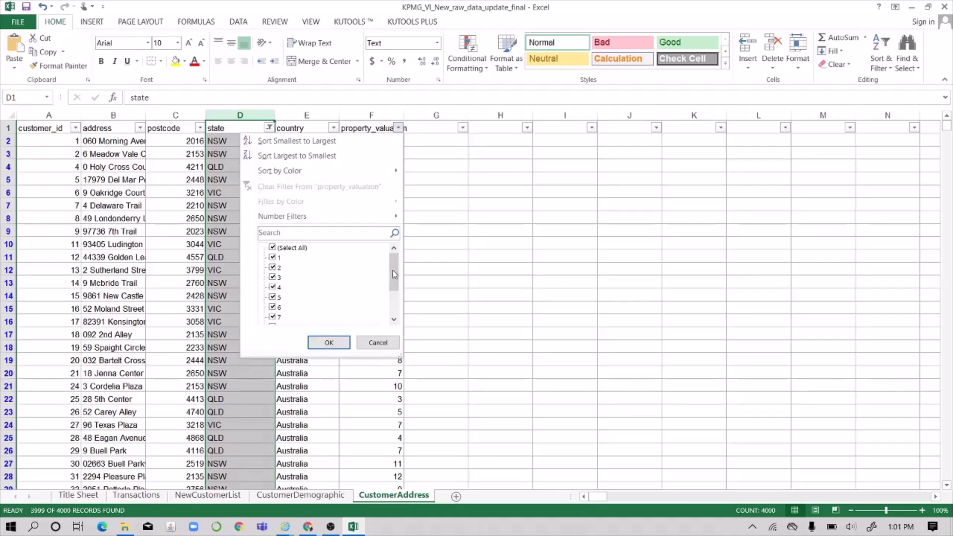
drag(393, 272, 393, 295)
click(328, 343)
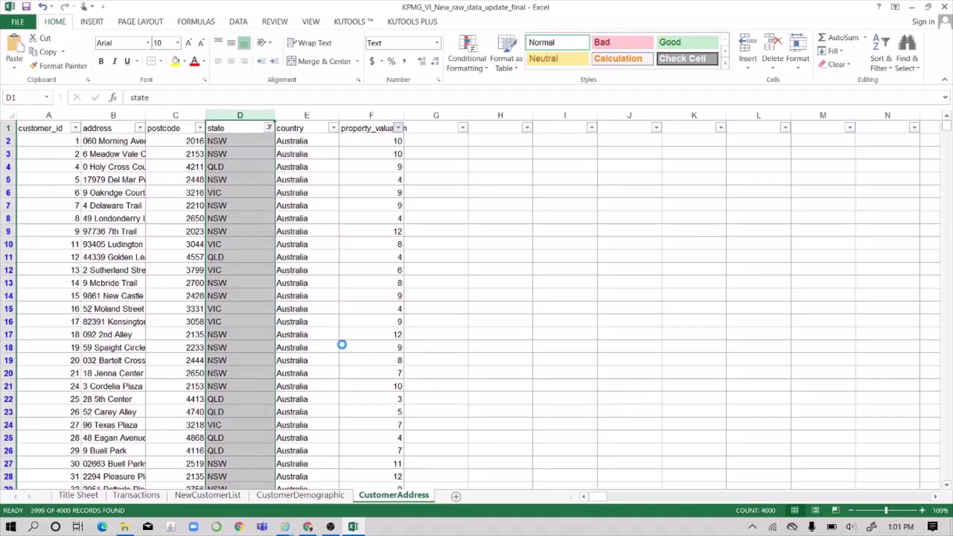
drag(404, 116, 414, 117)
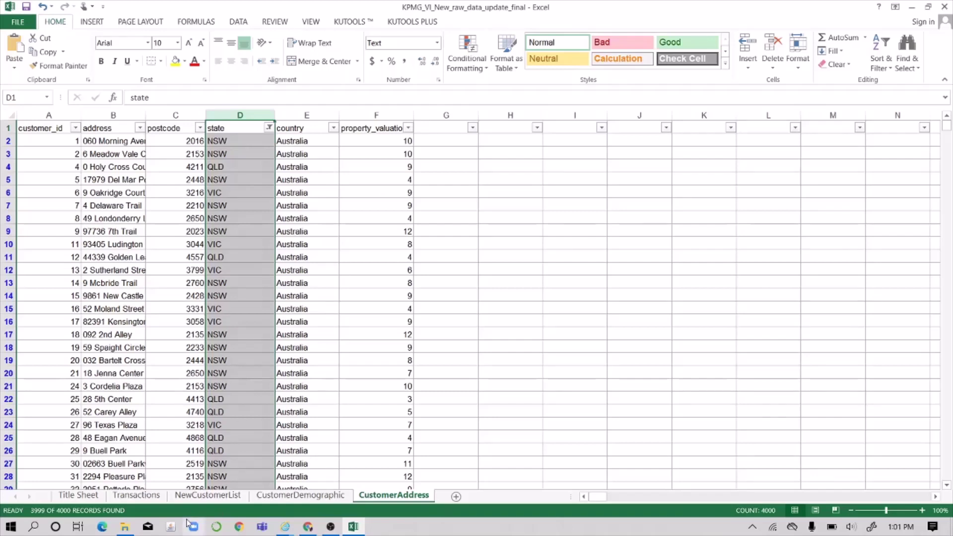
- Apply filters to every column of the whole Transactions sheet
click(158, 497)
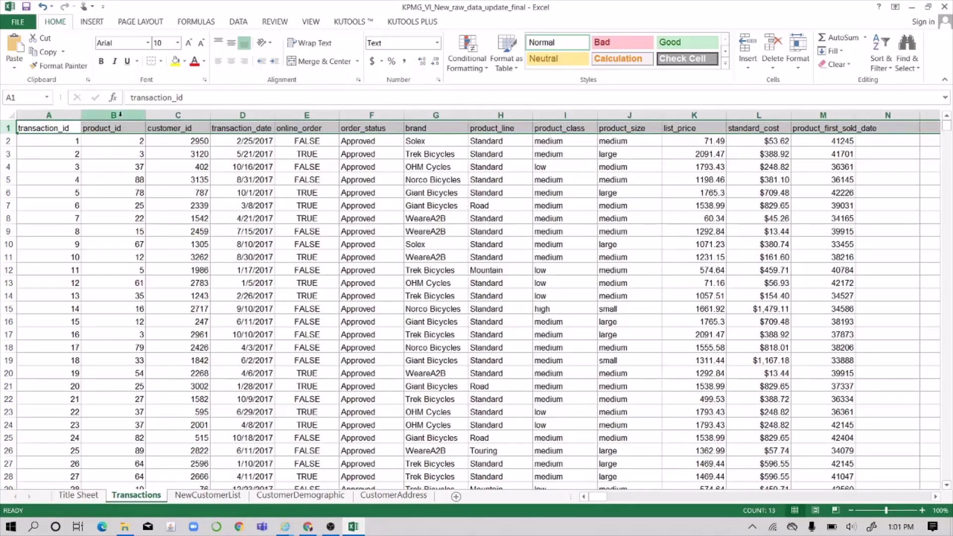
click(3, 119)
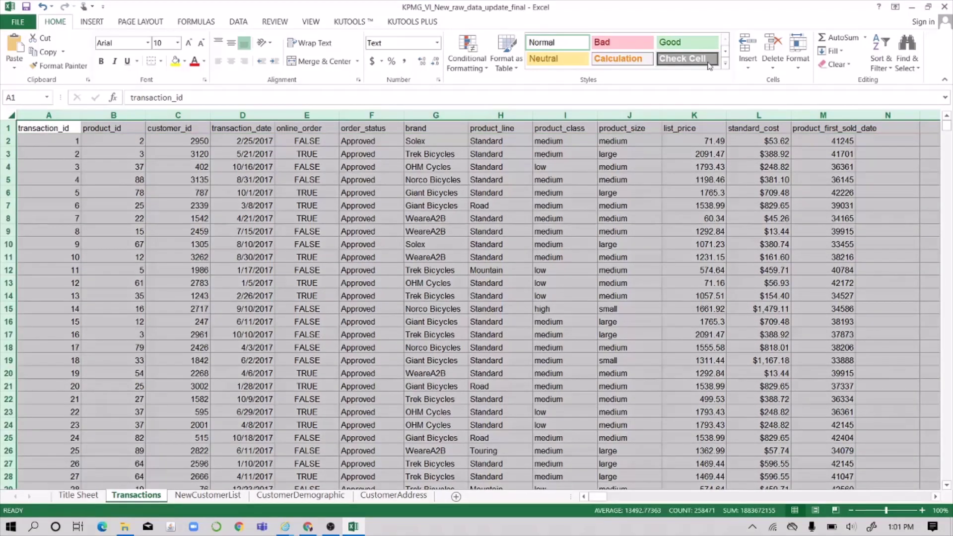
click(881, 60)
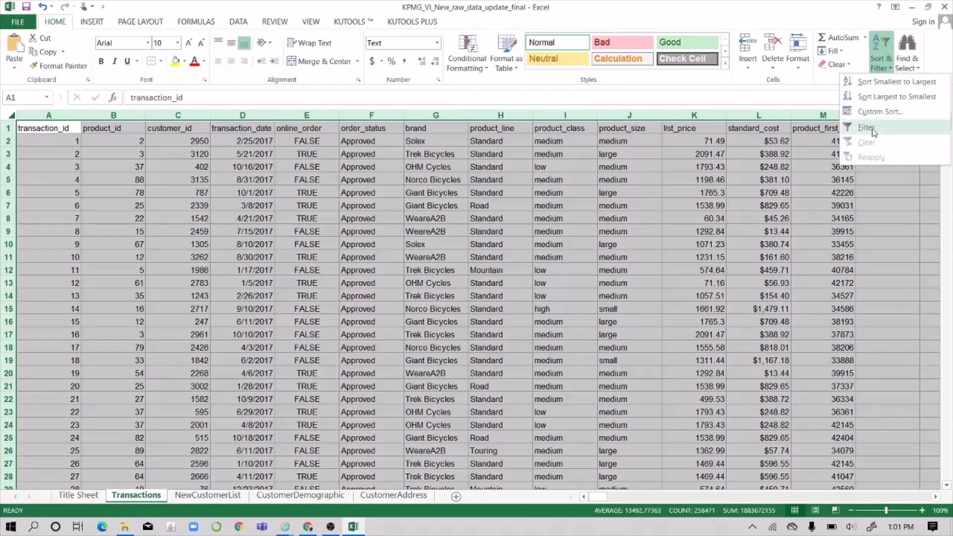
click(867, 128)
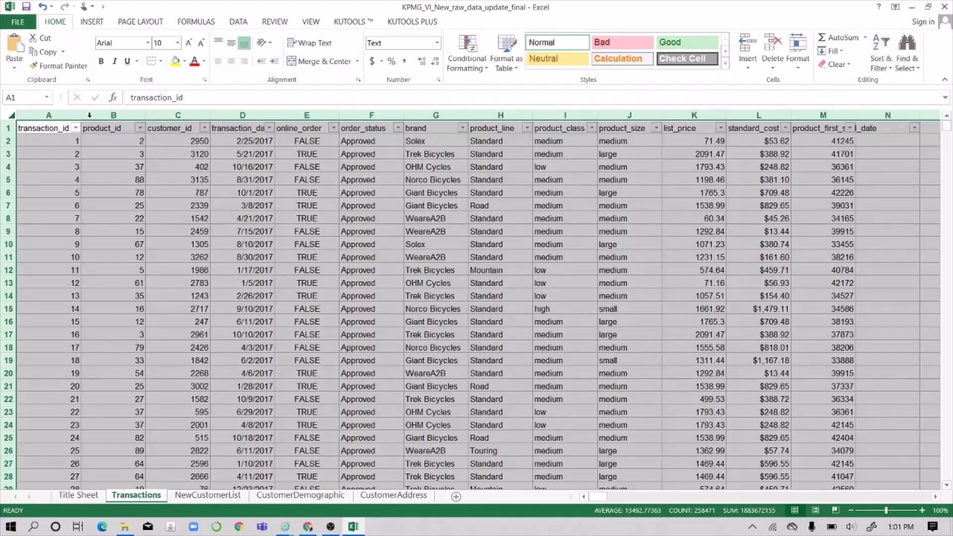
- Check the transaction_id column's filter values through to the end of the list for blanks
click(76, 129)
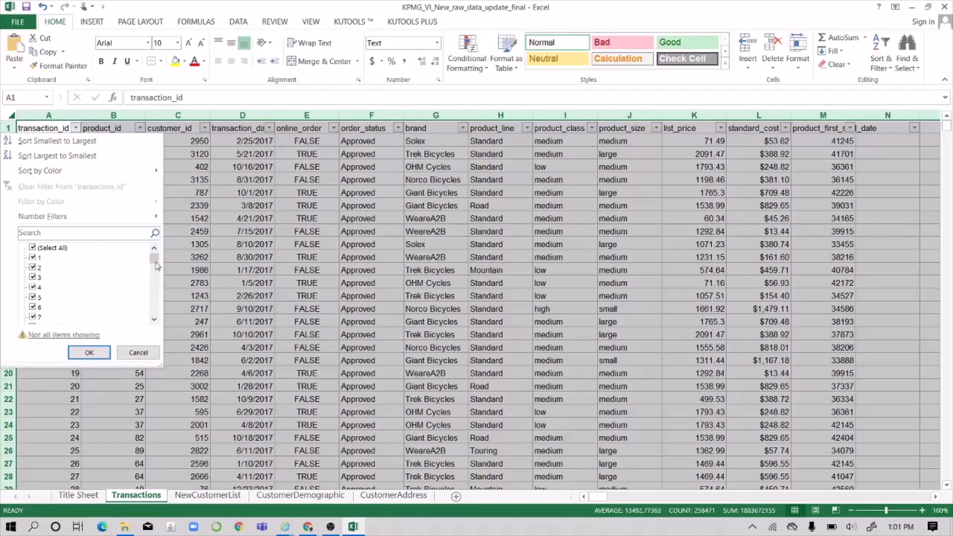
drag(157, 264, 156, 332)
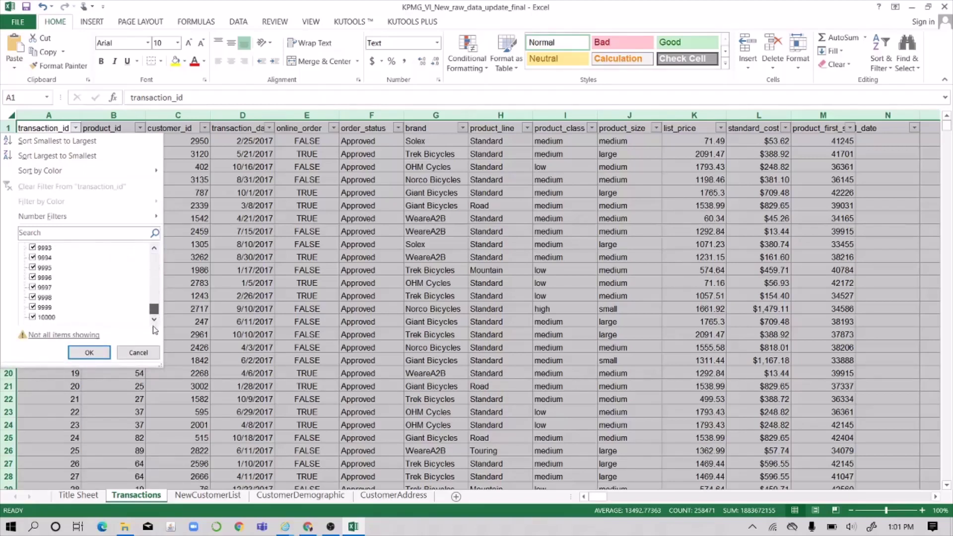
click(92, 353)
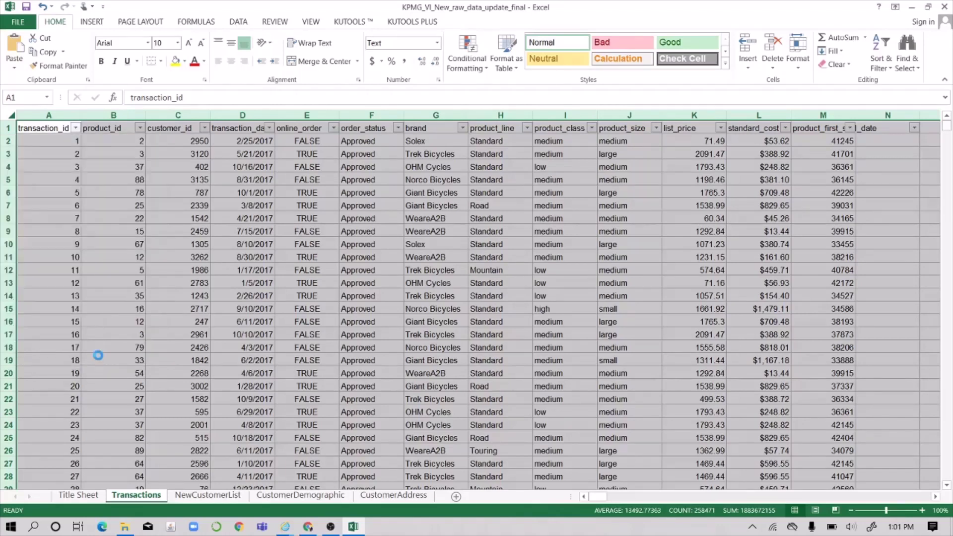
- Filter the blanks out of the product_id column and recheck its filter values
click(140, 130)
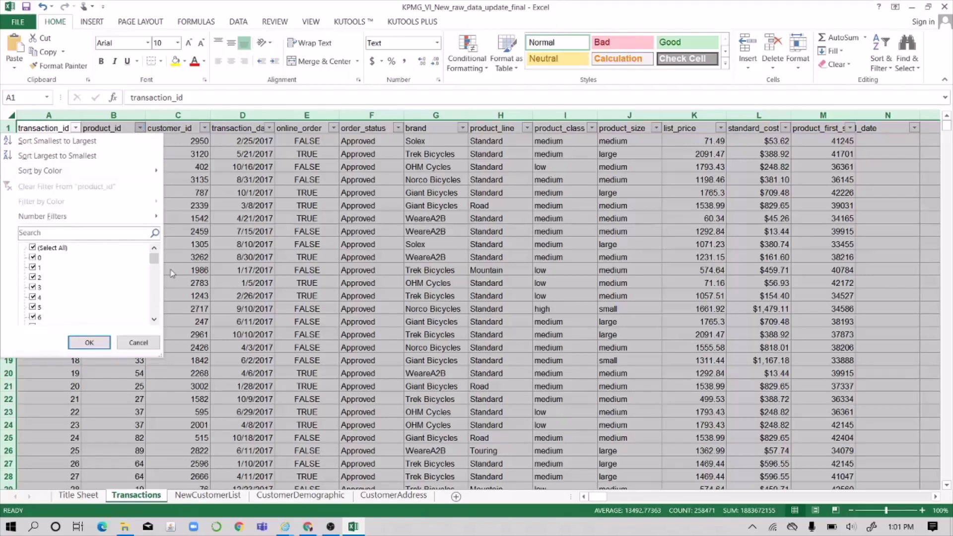
drag(154, 264, 155, 309)
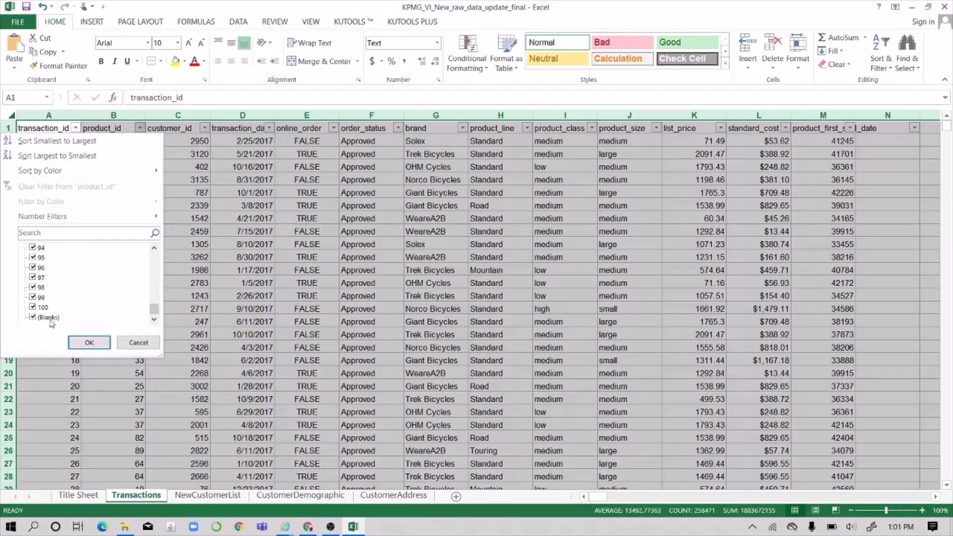
click(33, 318)
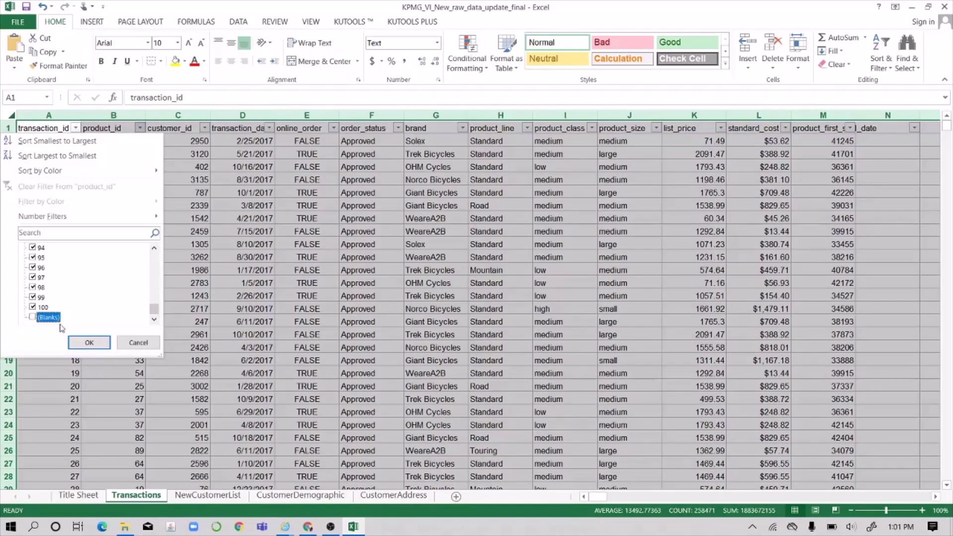
click(83, 342)
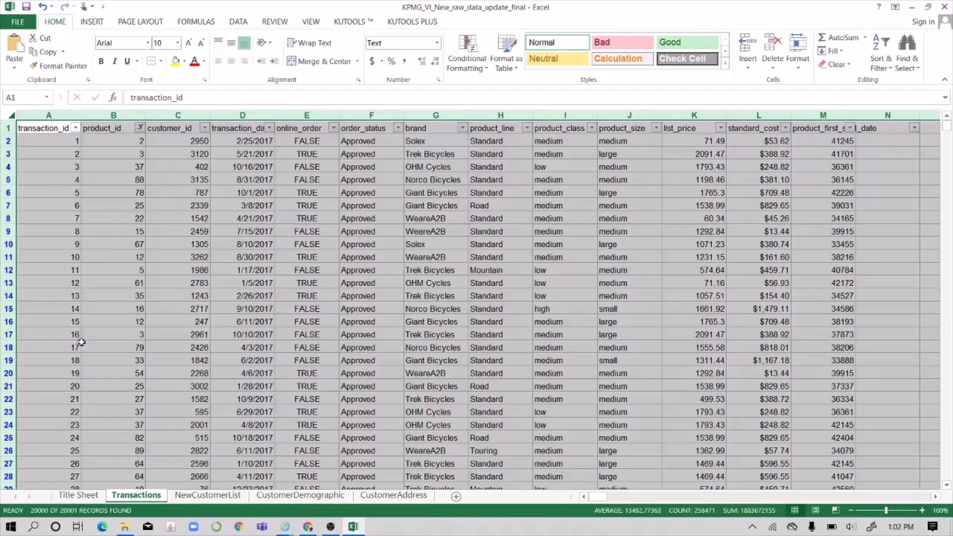
click(140, 127)
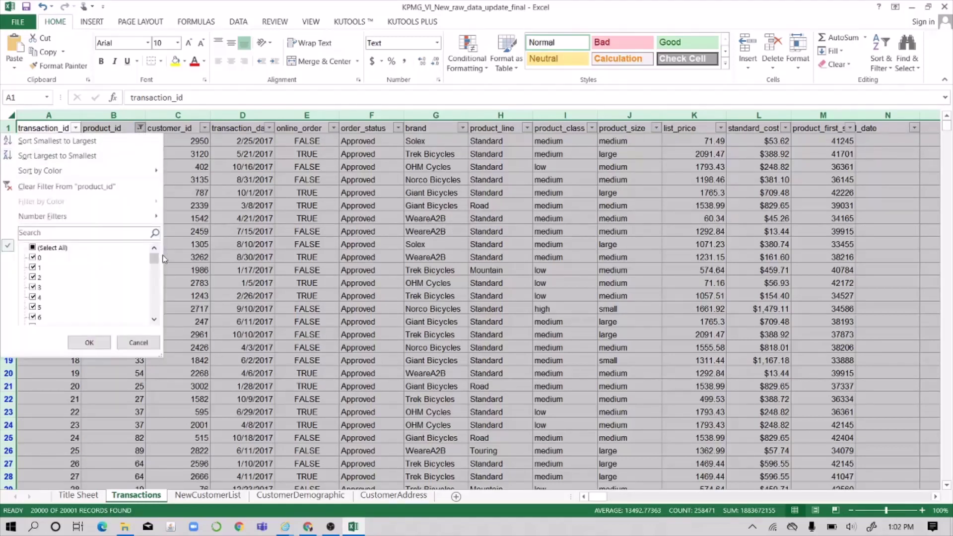
drag(156, 262, 154, 312)
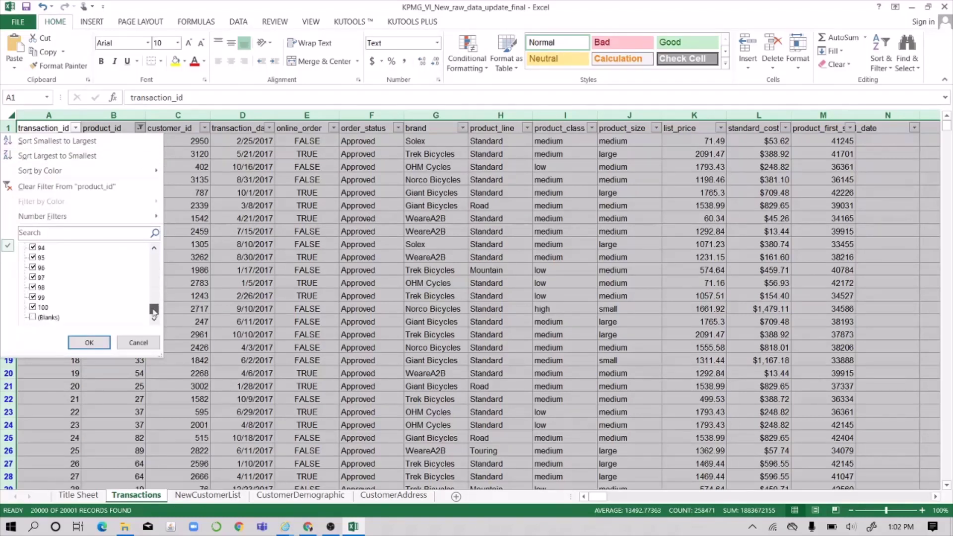
click(90, 343)
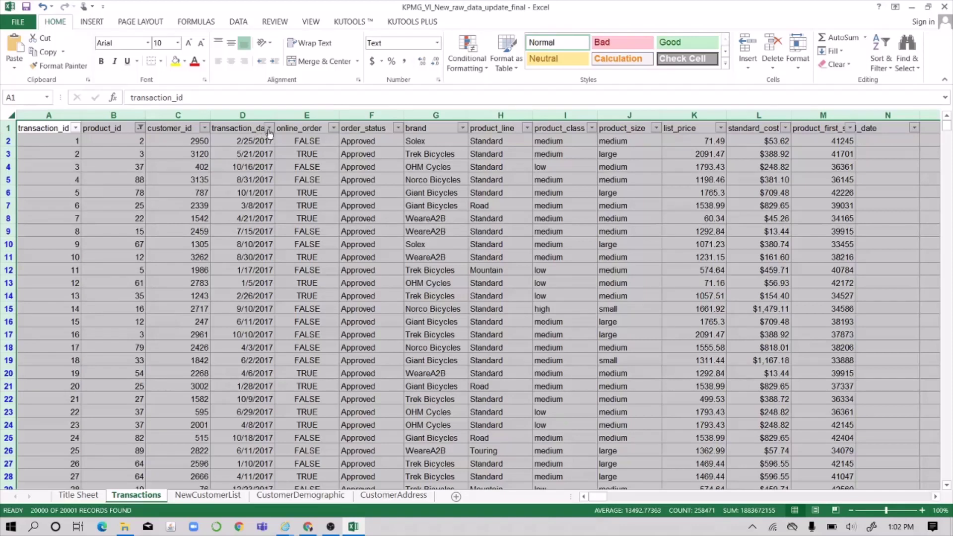
- Widen all columns of the Transactions sheet slightly and format the transaction_date column as Short Date
drag(275, 115, 286, 115)
click(264, 115)
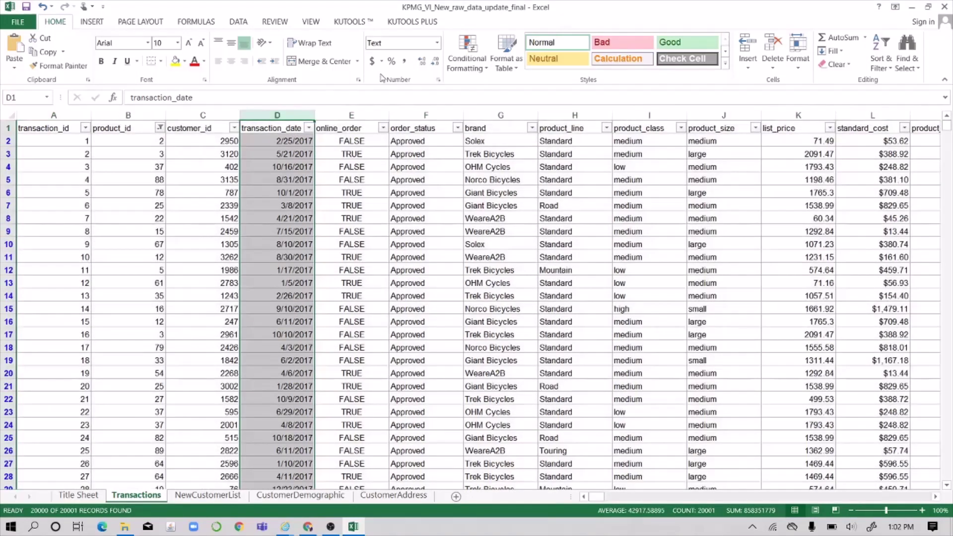
click(437, 45)
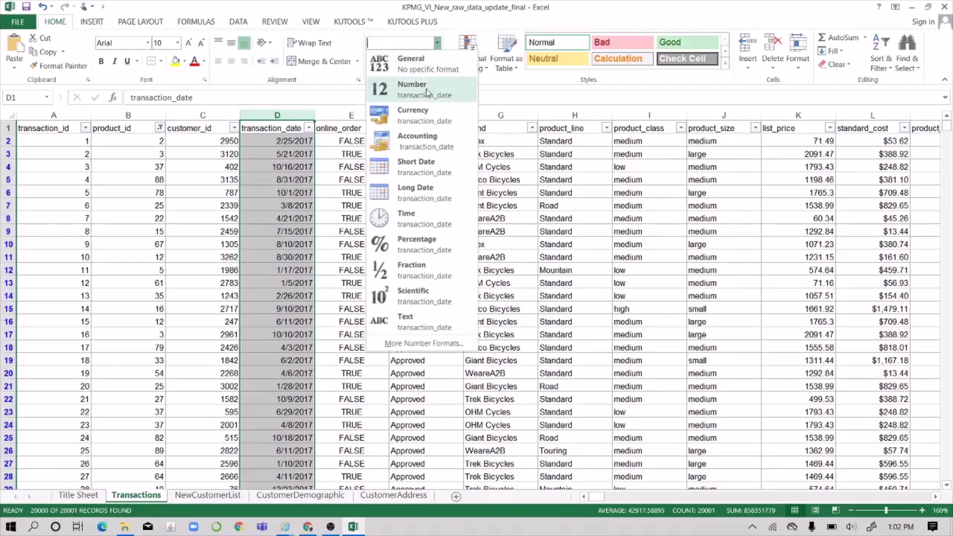
click(401, 171)
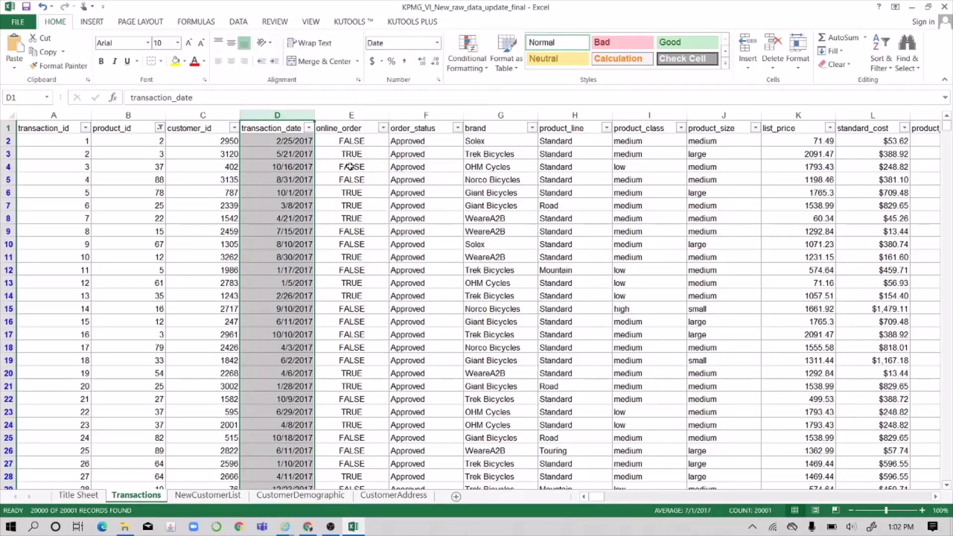
click(365, 159)
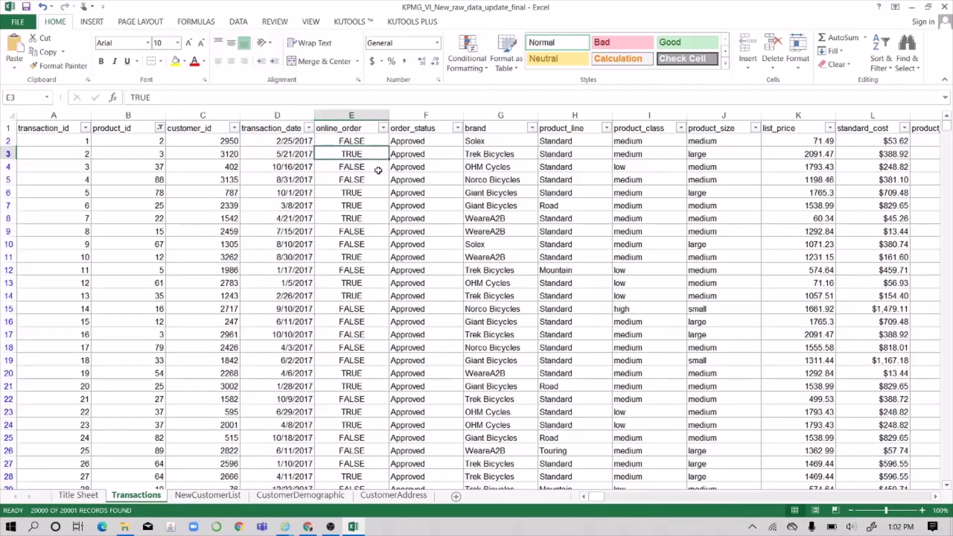
- Filter the blanks out of the online_order column
click(371, 118)
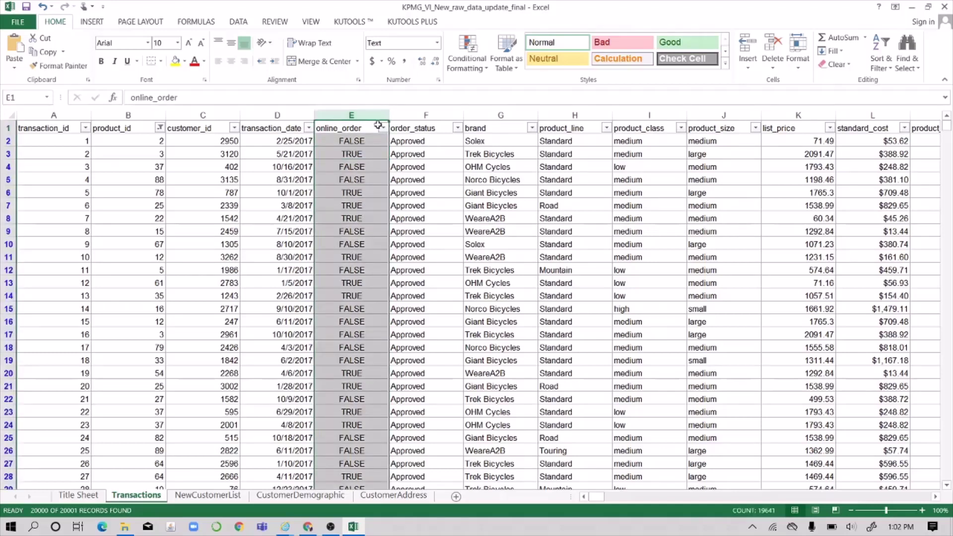
click(384, 128)
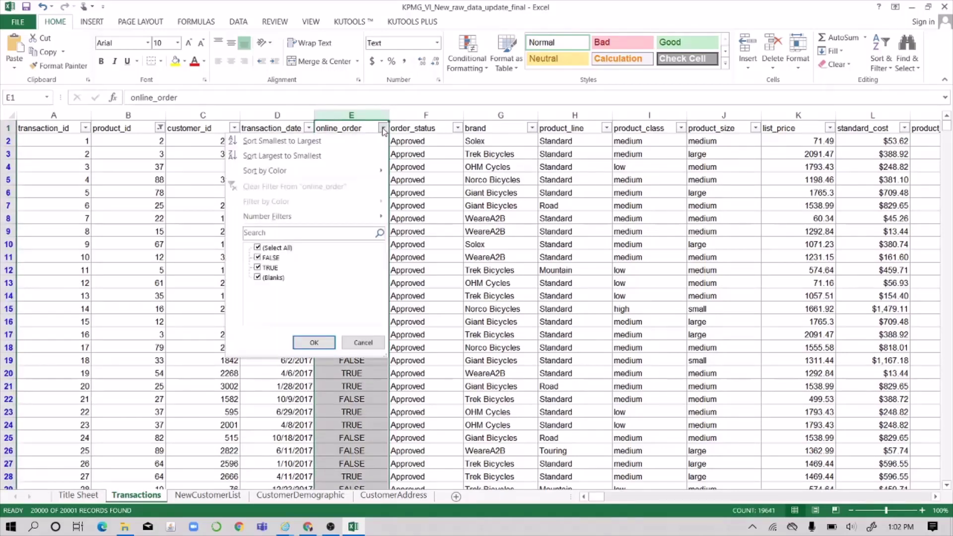
click(258, 278)
click(314, 343)
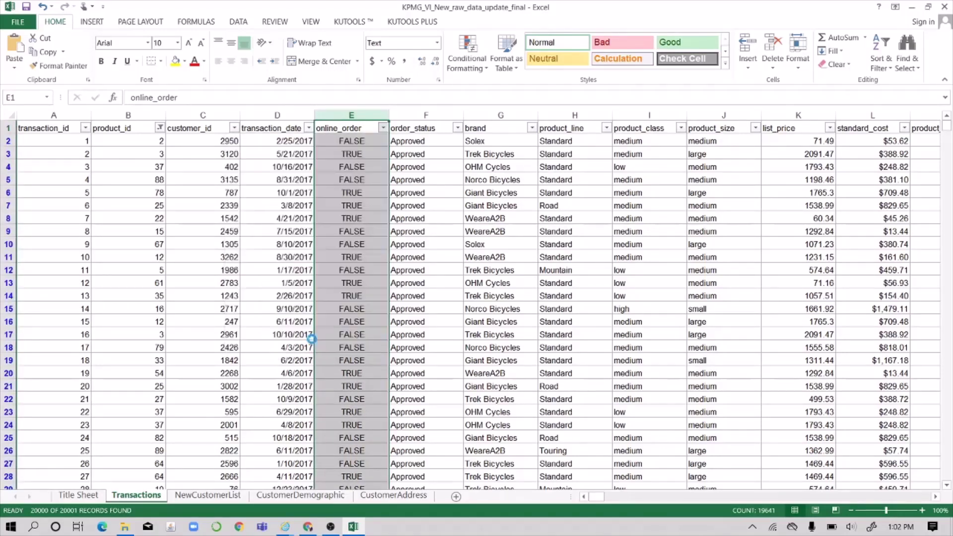
click(411, 130)
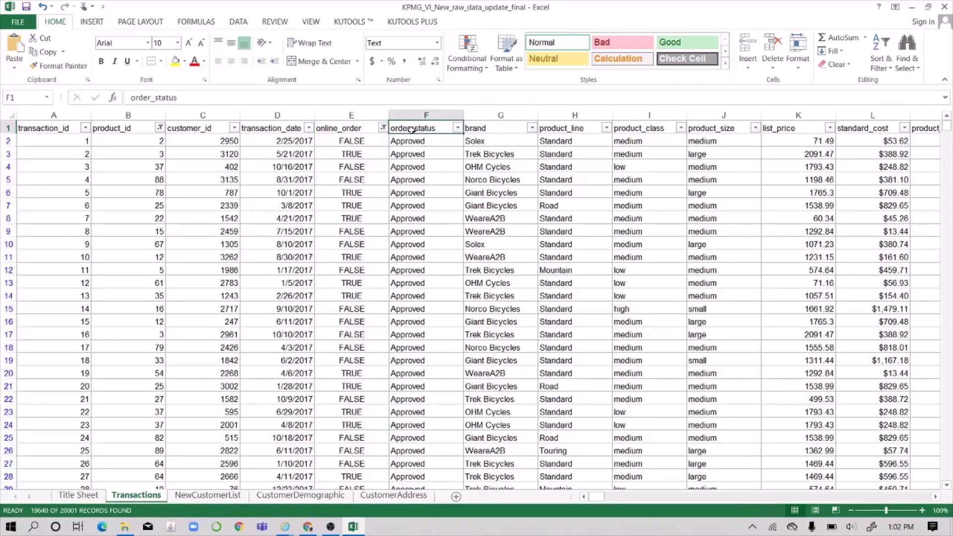
- Format the list_price column as Currency
scroll(504, 145, right, 3)
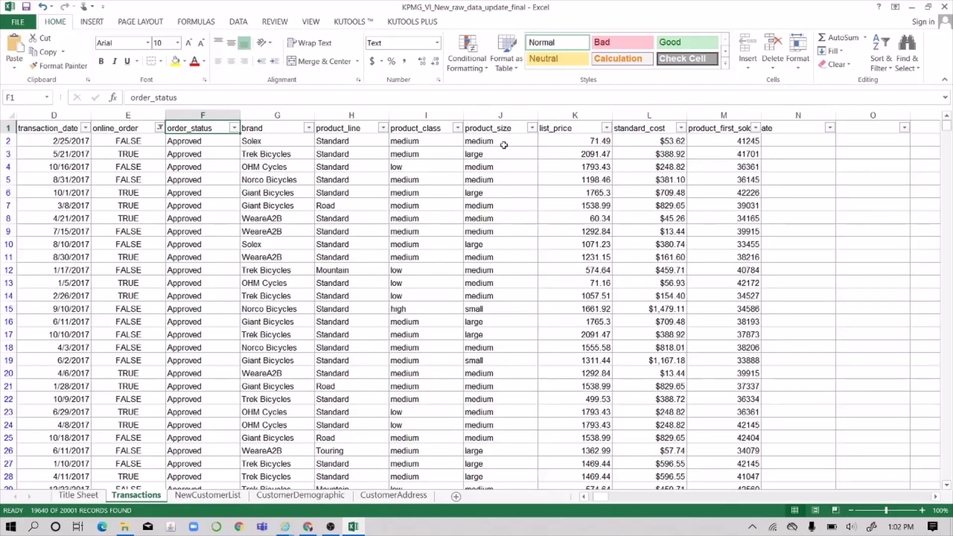
scroll(504, 145, right, 2)
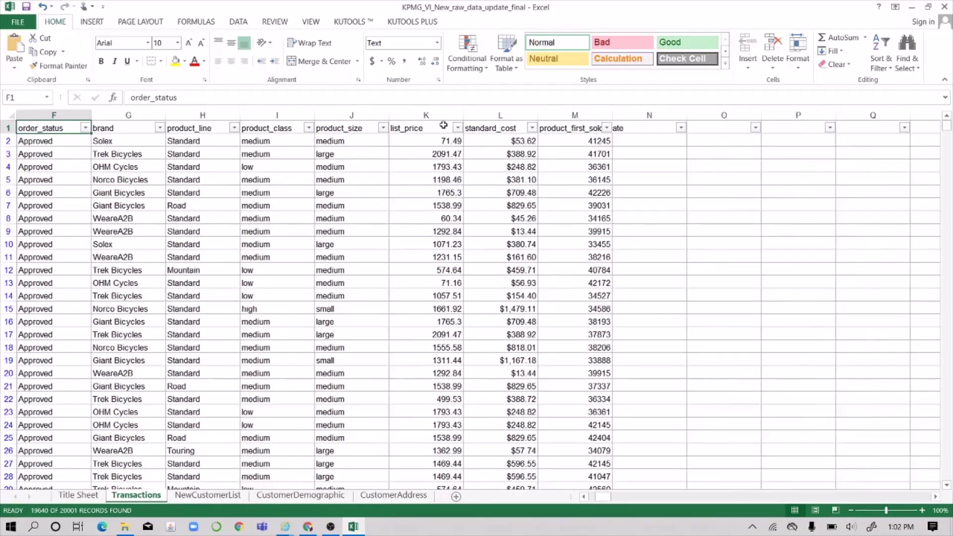
click(440, 115)
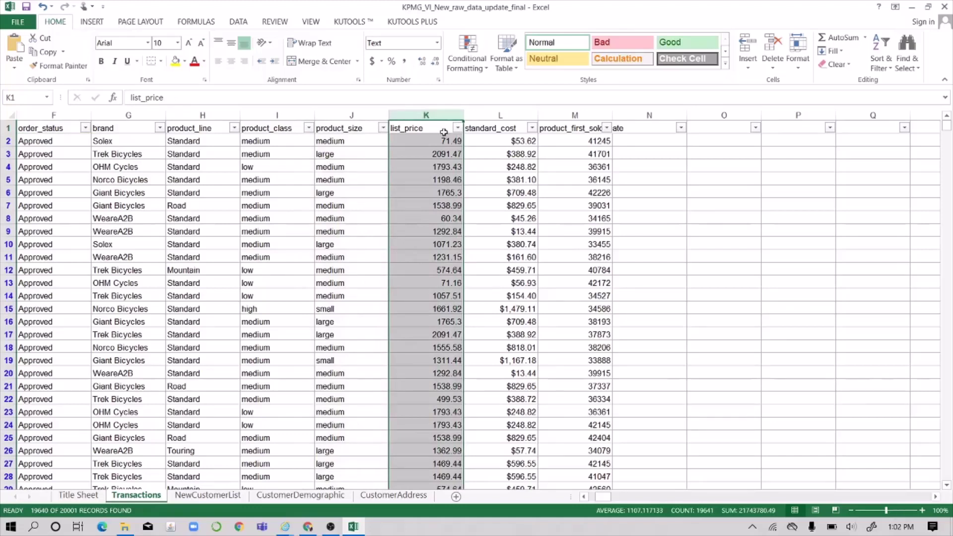
click(435, 44)
click(438, 44)
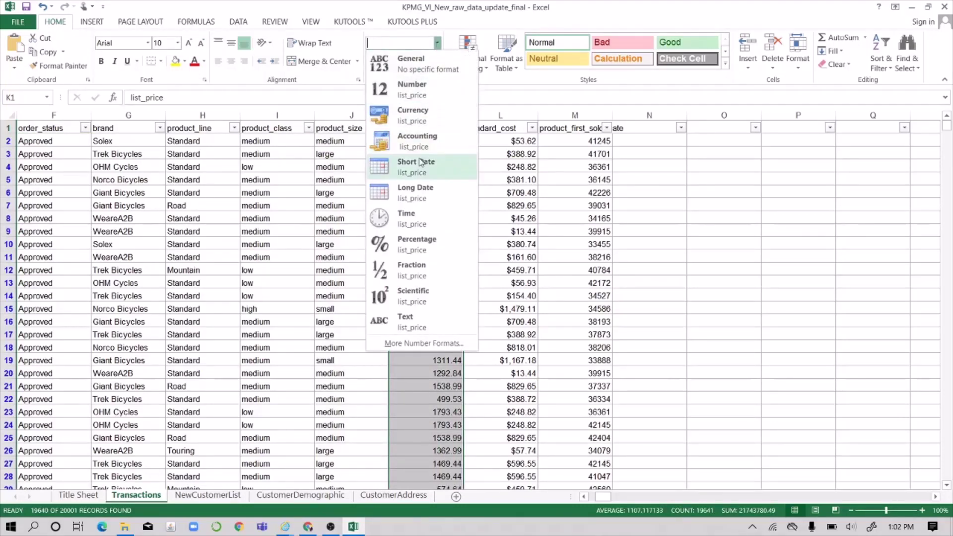
click(424, 121)
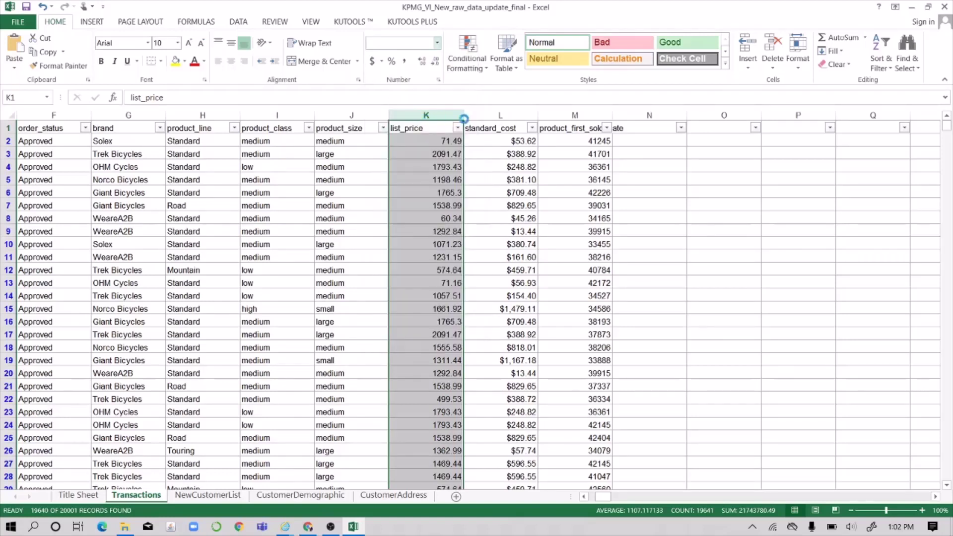
- Format the standard_cost column as Currency
click(521, 114)
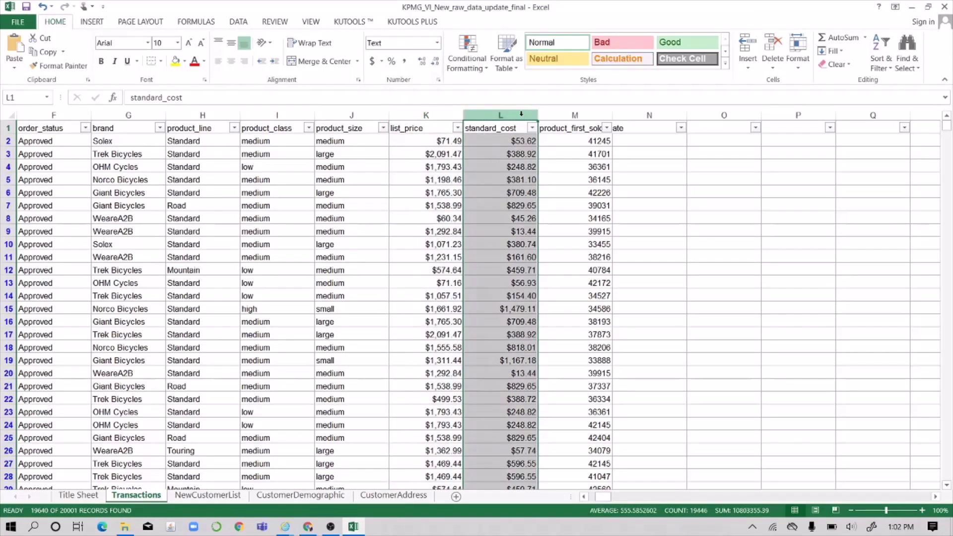
click(438, 48)
click(433, 110)
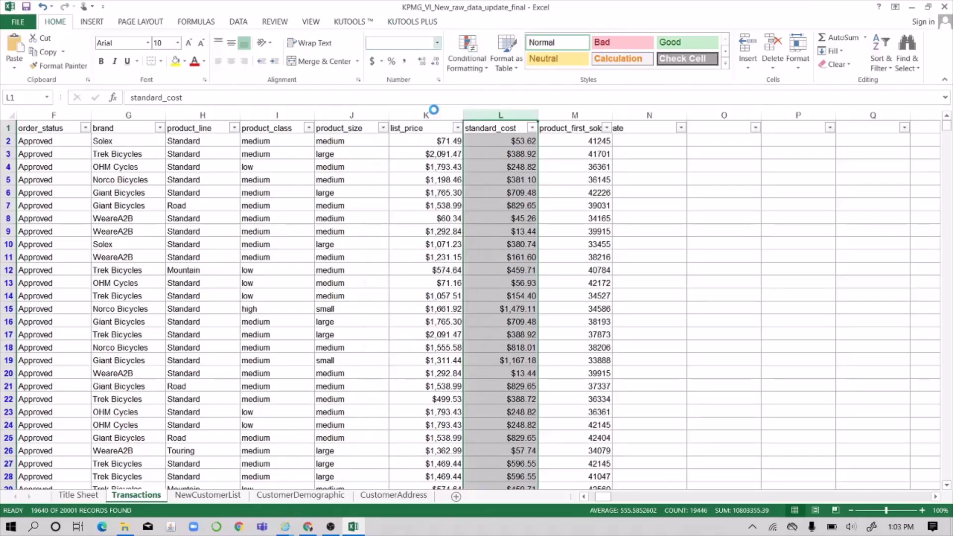
scroll(513, 162, right, 1)
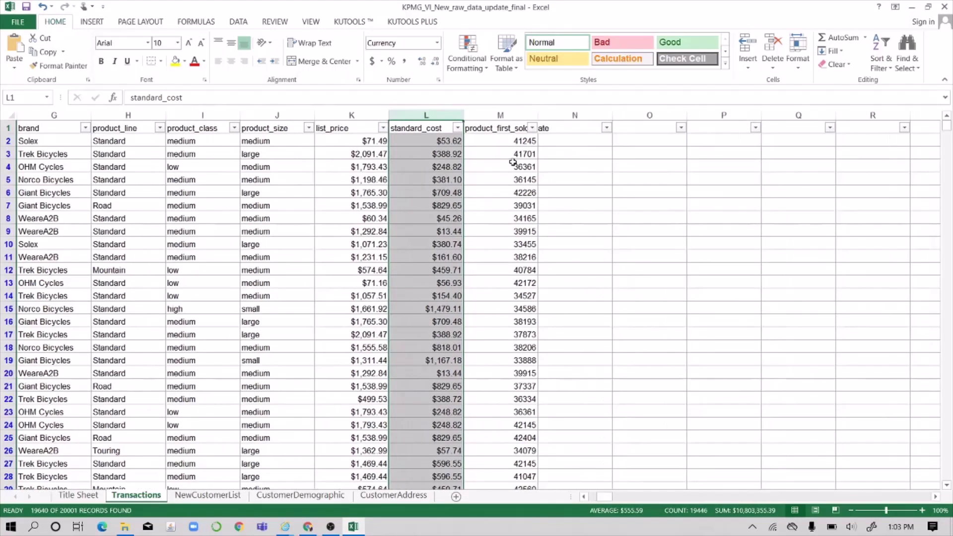
- Widen the product_first_sold_date column and add the header "Profit" in cell N1
click(511, 144)
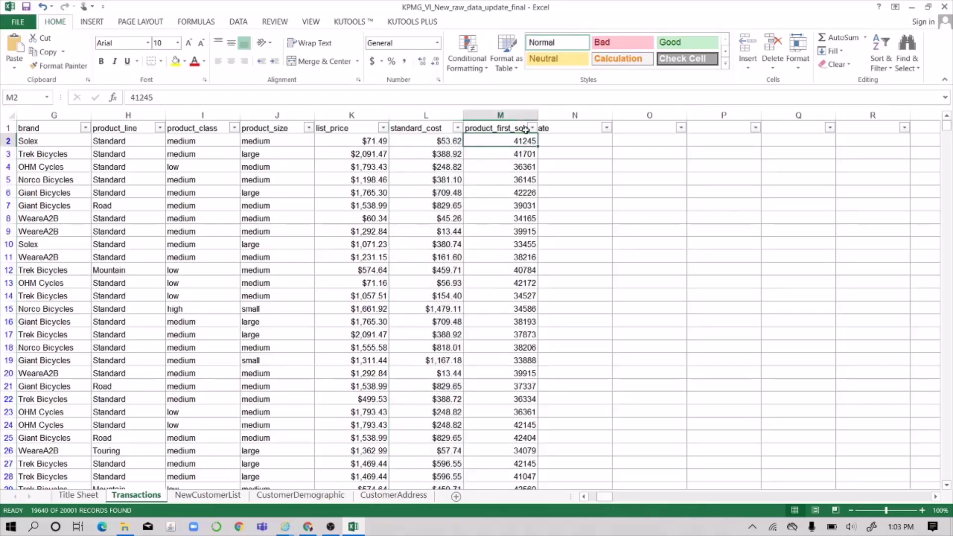
drag(537, 115, 552, 114)
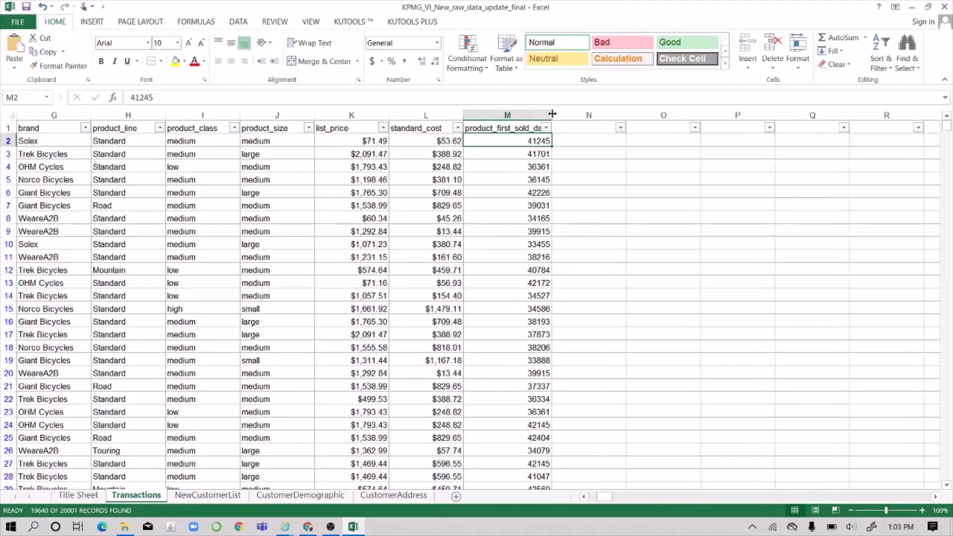
click(572, 132)
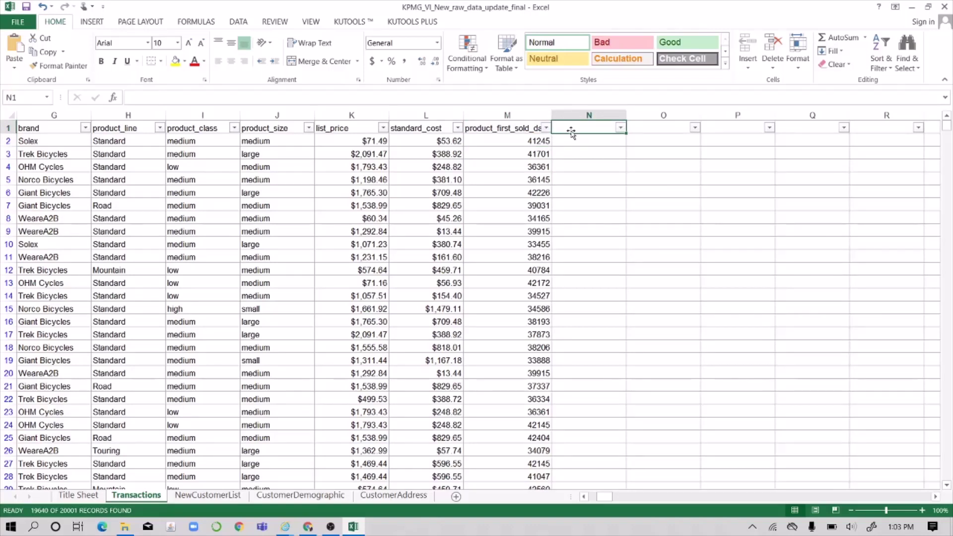
text(Prof)
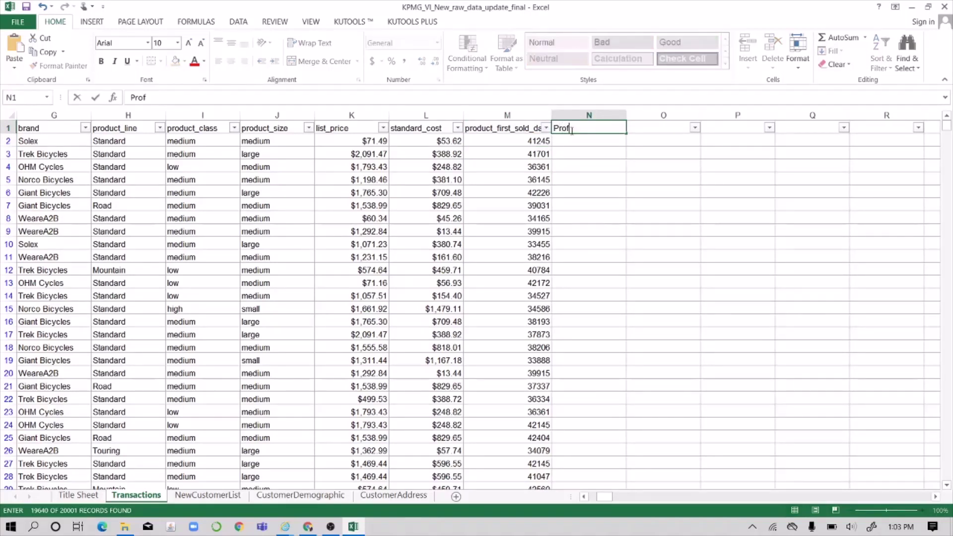
text(it)
key(Return)
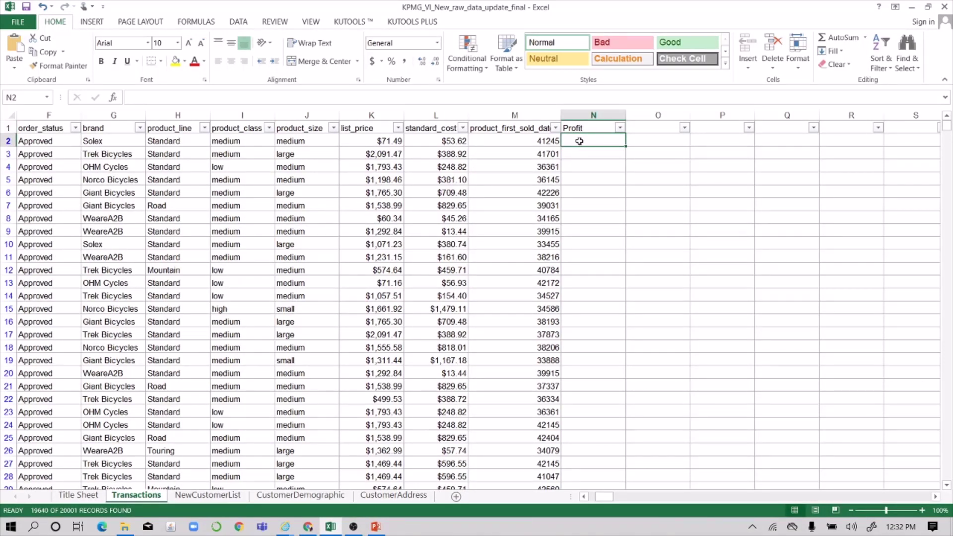
- Calculate the first transaction's profit in N2 as list price minus standard cost with the formula =(K2-L2)
text(=()
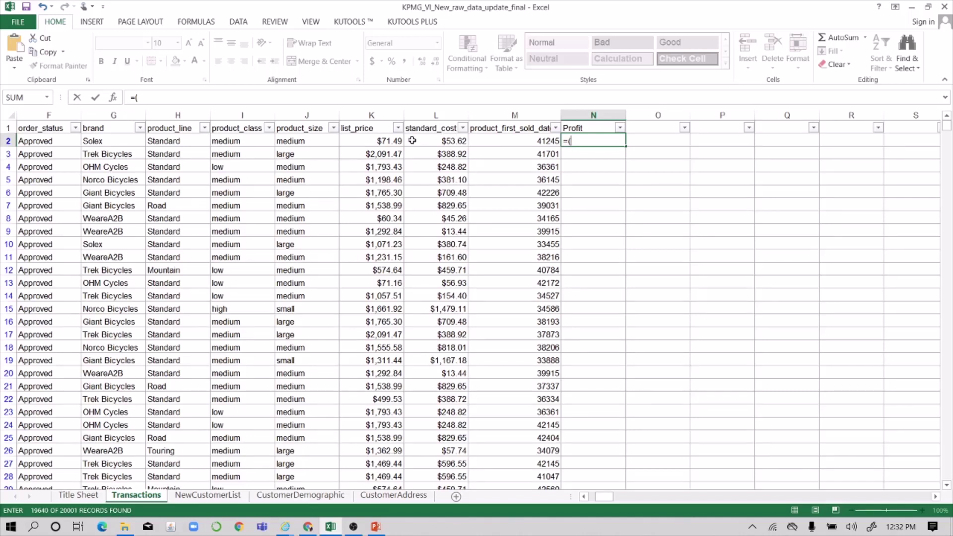
click(389, 138)
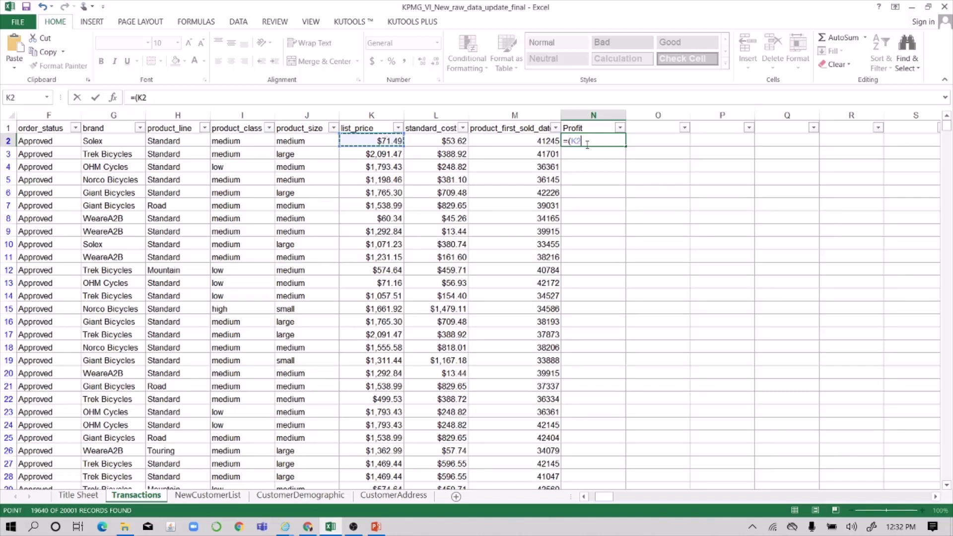
text(-)
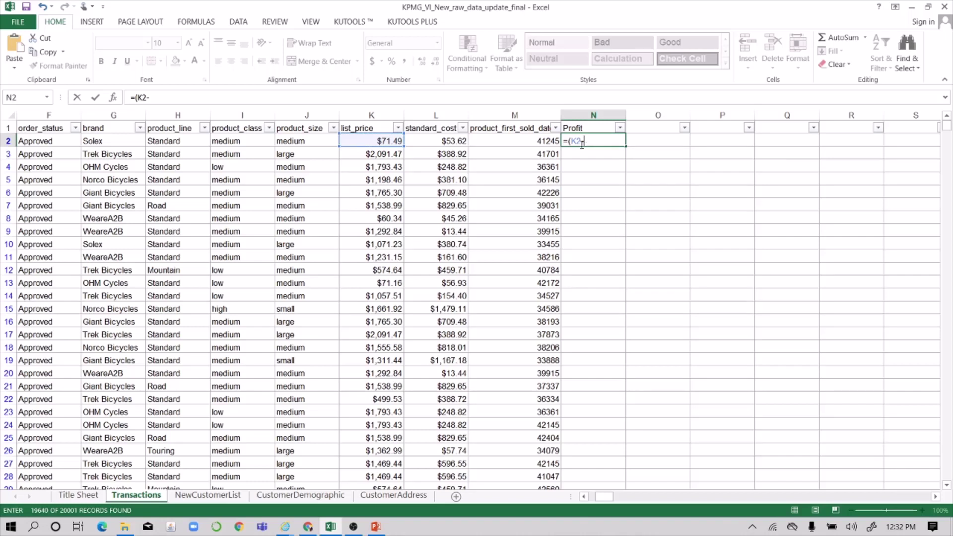
click(452, 144)
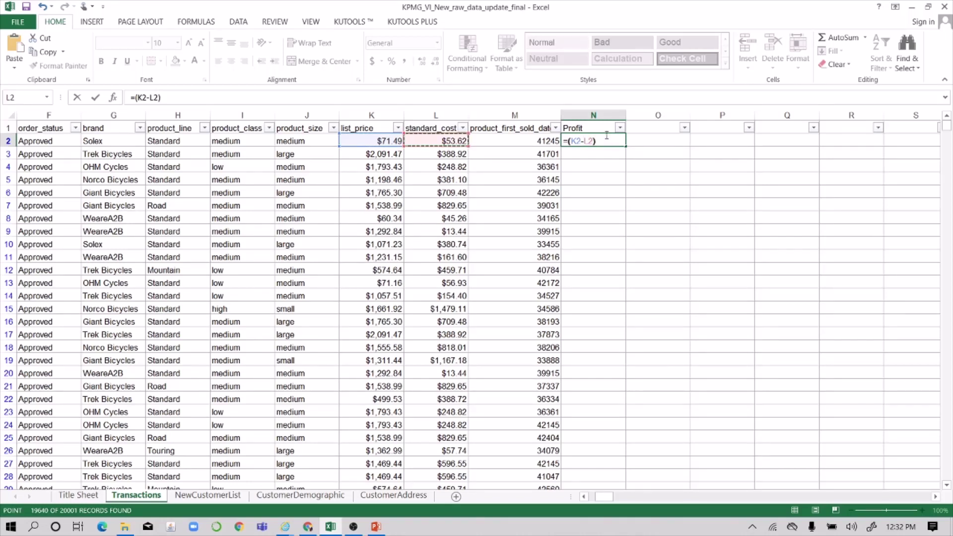
key(Return)
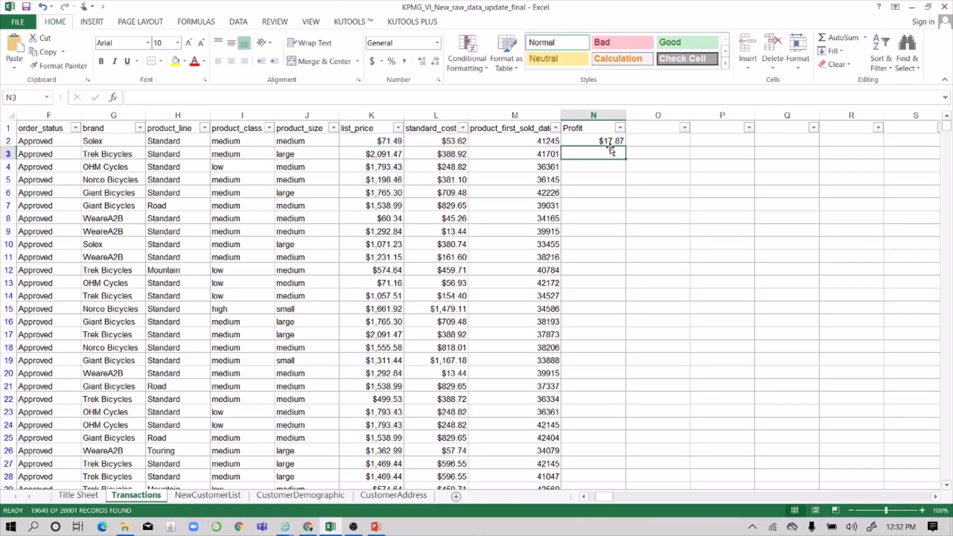
- Fill the profit formula from N2 down through all transaction rows of the Profit column
click(613, 141)
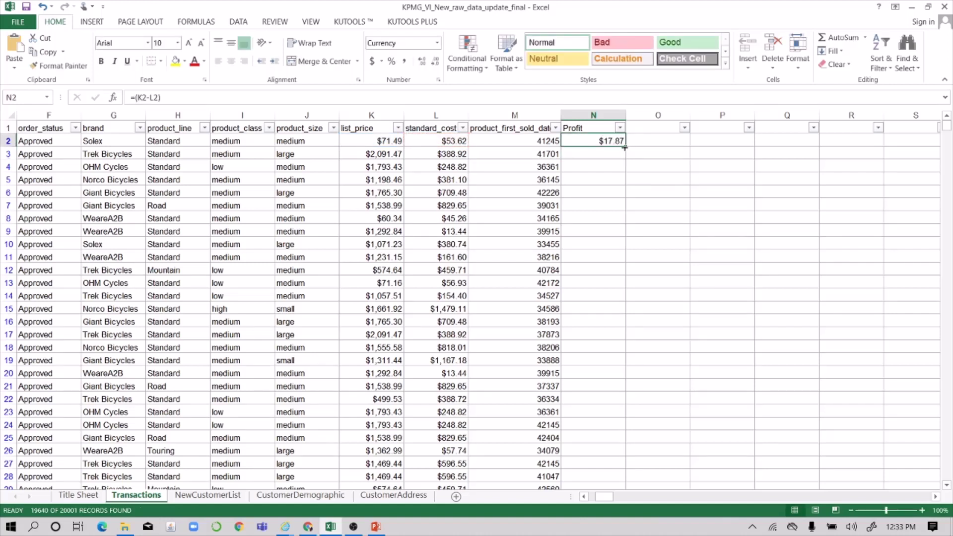
double_click(625, 147)
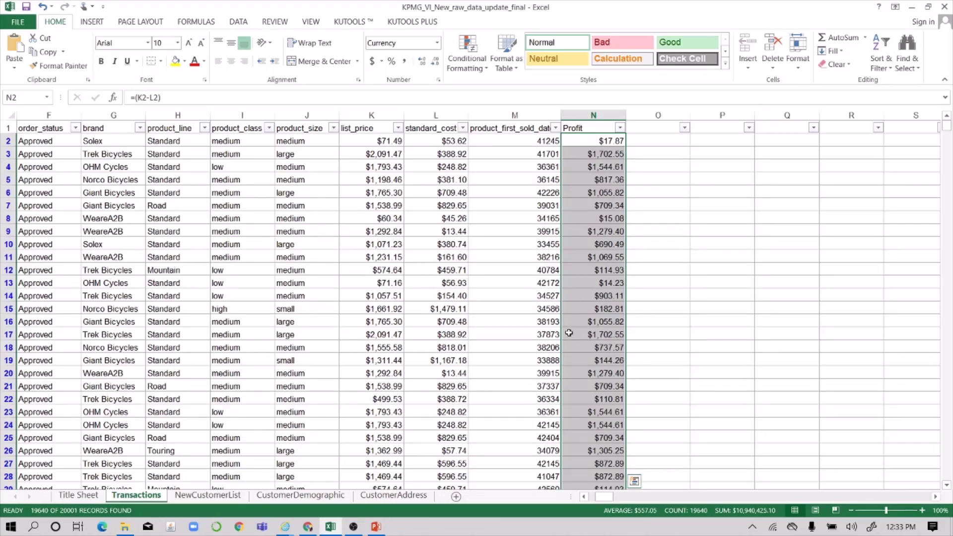
scroll(569, 335, down, 12)
scroll(569, 333, up, 1)
scroll(569, 333, up, 12)
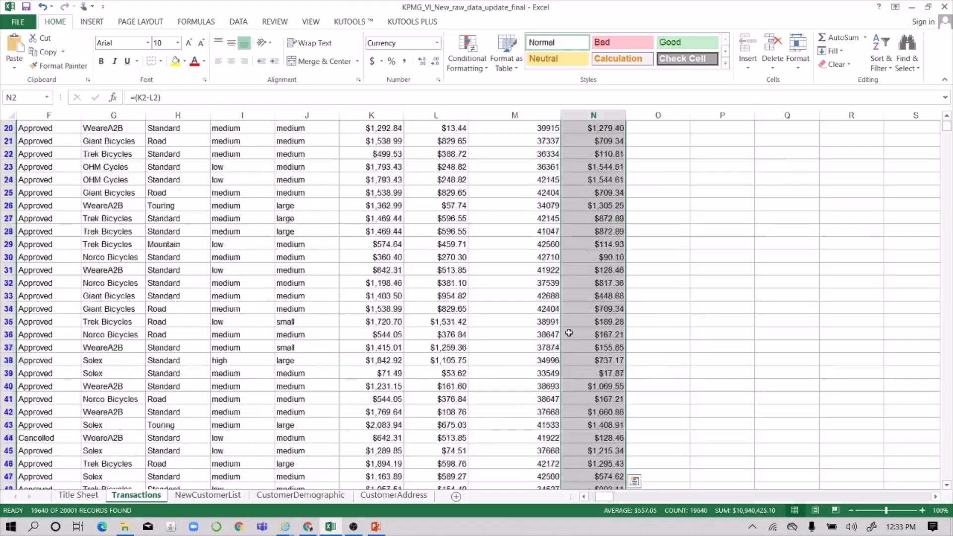
- Review the columns of the Transactions, CustomerDemographic and CustomerAddress sheets, going through the customer demographic fields from end to end
scroll(569, 333, left, 3)
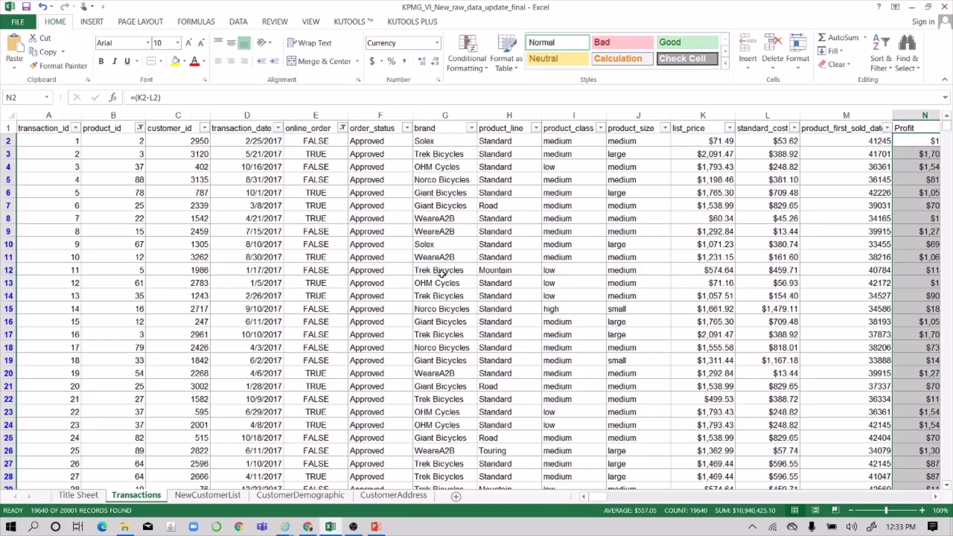
scroll(437, 272, right, 3)
scroll(442, 274, left, 3)
click(322, 496)
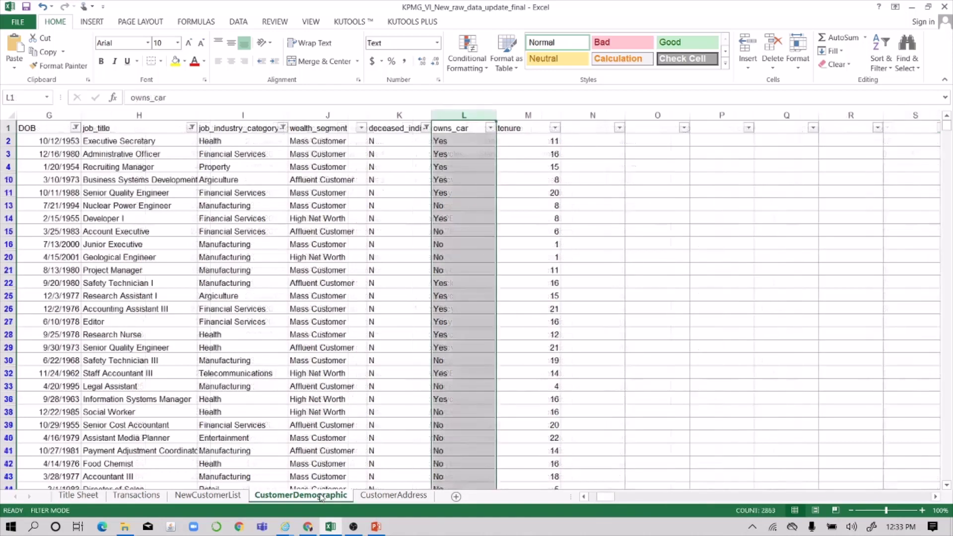
click(376, 496)
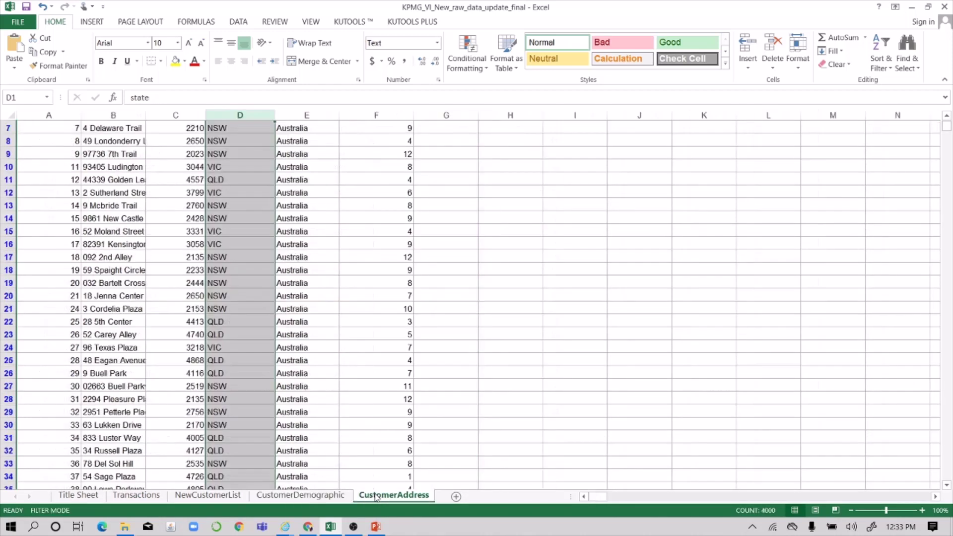
click(145, 497)
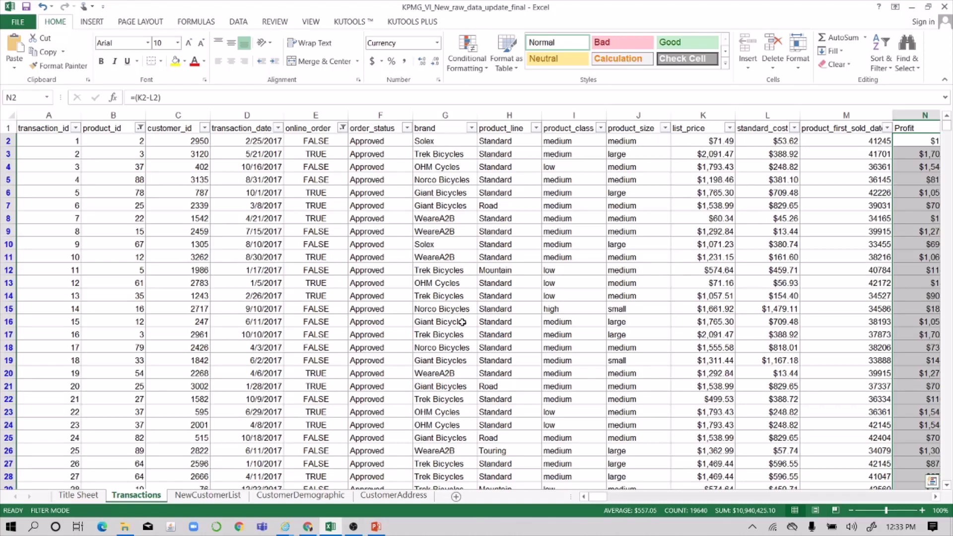
scroll(461, 322, right, 1)
scroll(462, 322, left, 1)
click(296, 496)
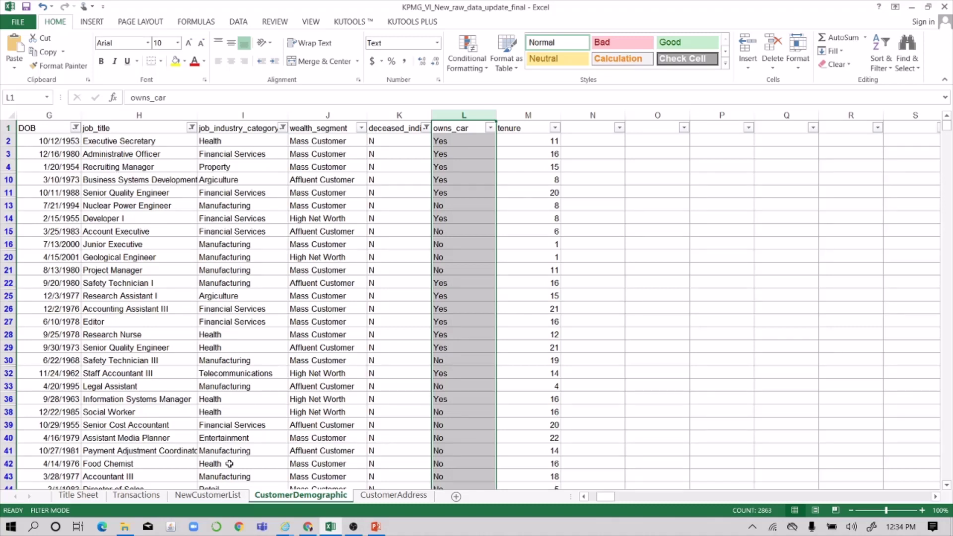
scroll(230, 463, left, 2)
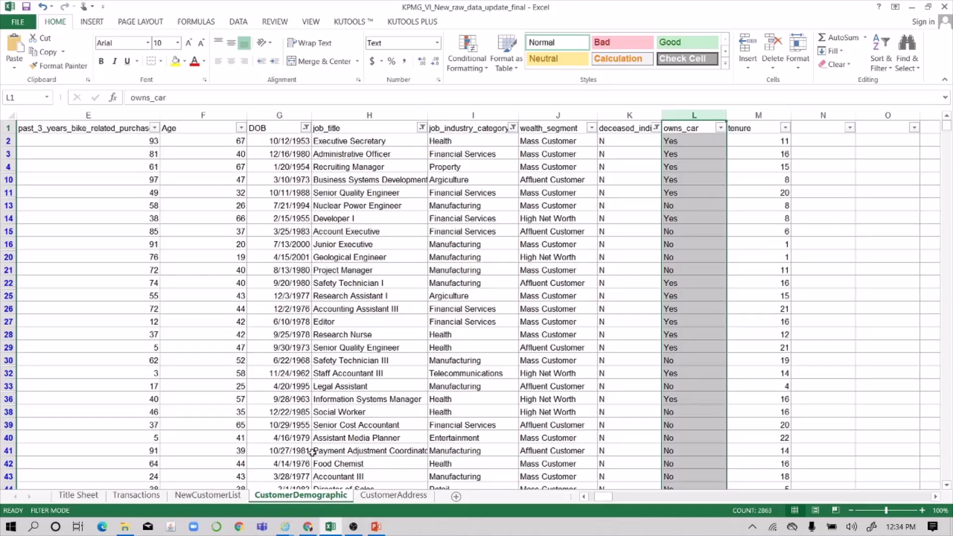
scroll(313, 449, left, 4)
scroll(313, 449, right, 6)
scroll(314, 449, left, 4)
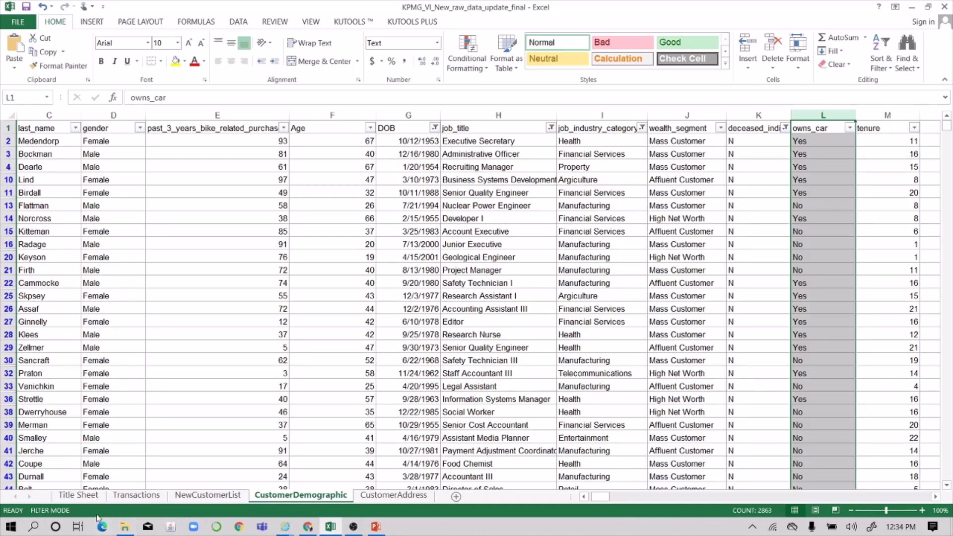
- Format the product_first_sold_date column on the Transactions sheet as a short Date
click(128, 501)
scroll(358, 353, right, 6)
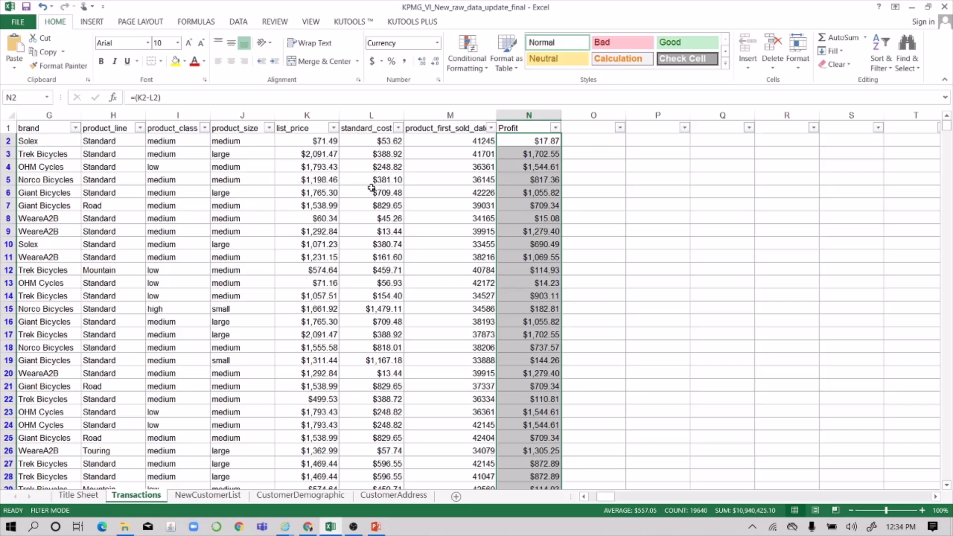
scroll(371, 187, left, 2)
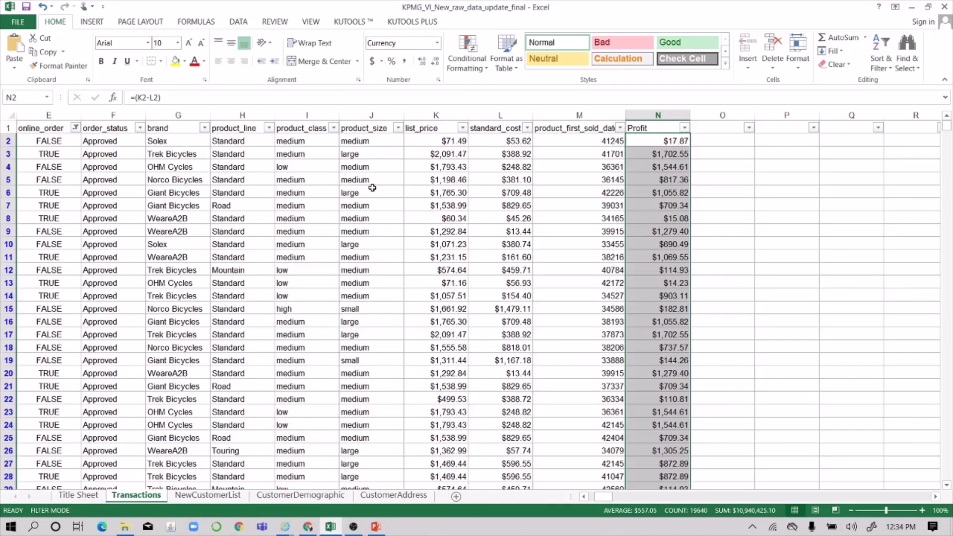
scroll(372, 187, left, 1)
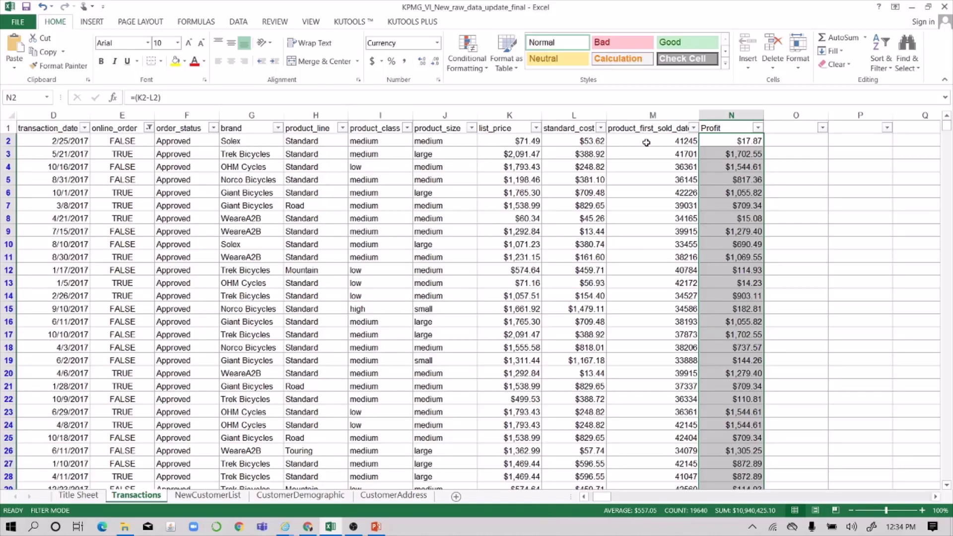
click(663, 128)
click(664, 128)
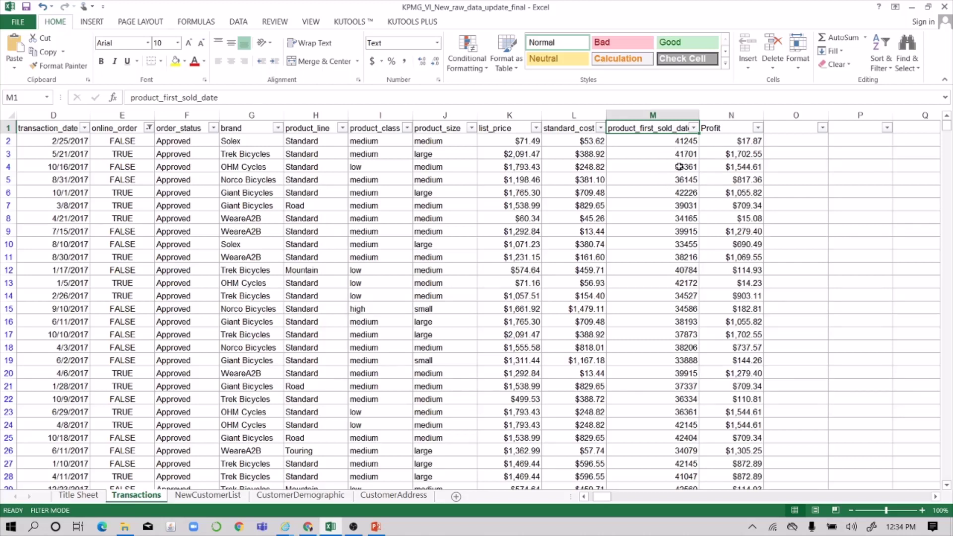
click(672, 117)
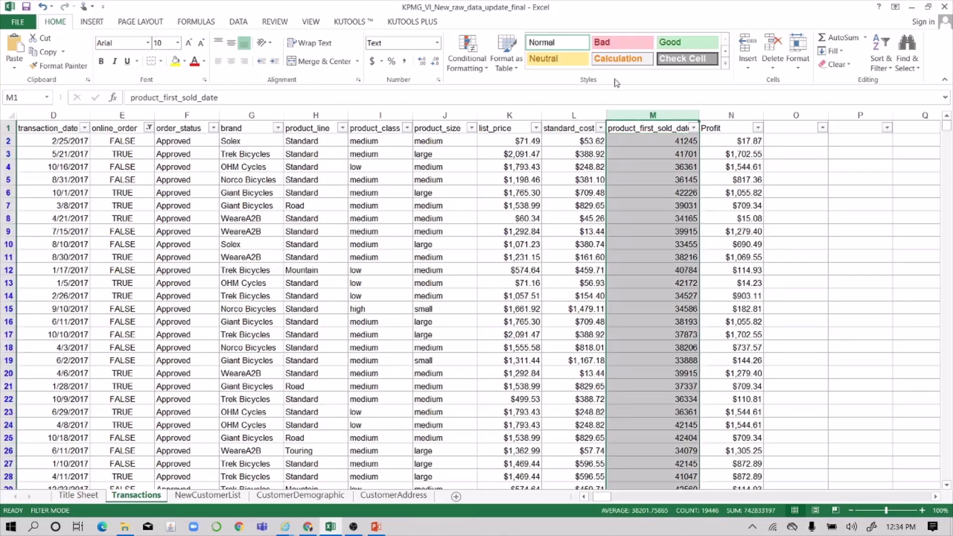
click(437, 43)
click(424, 166)
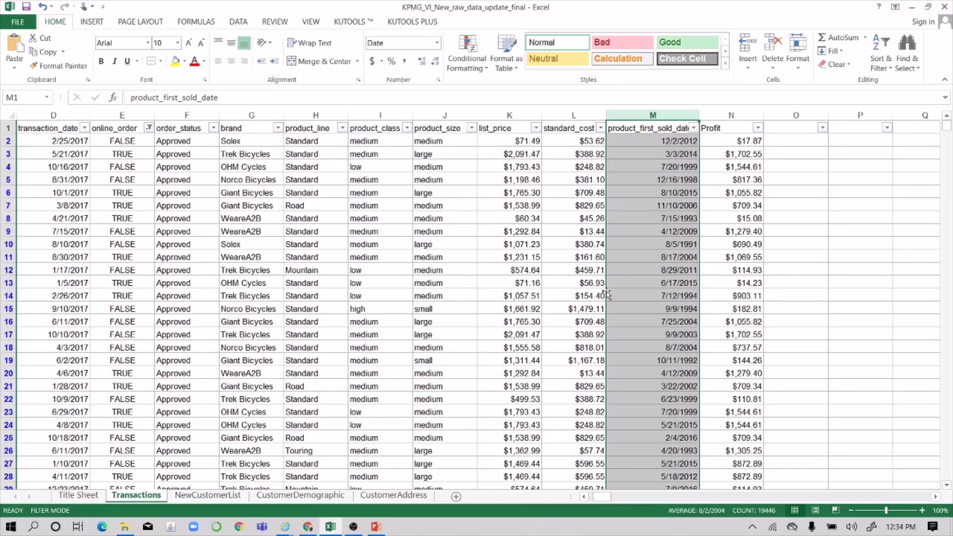
click(552, 297)
- Look over the cleaned Transactions rows, starting from the transaction_id column
scroll(552, 297, left, 3)
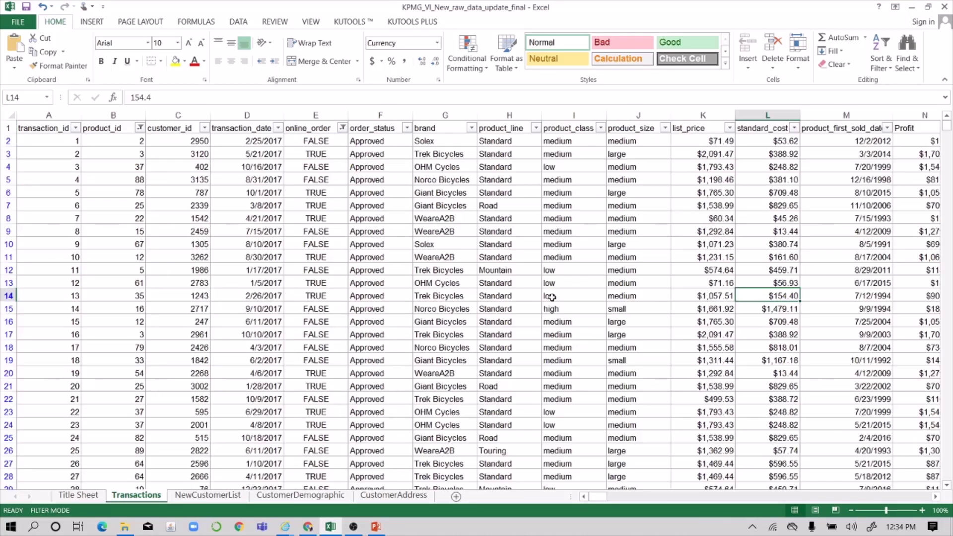
scroll(552, 297, down, 4)
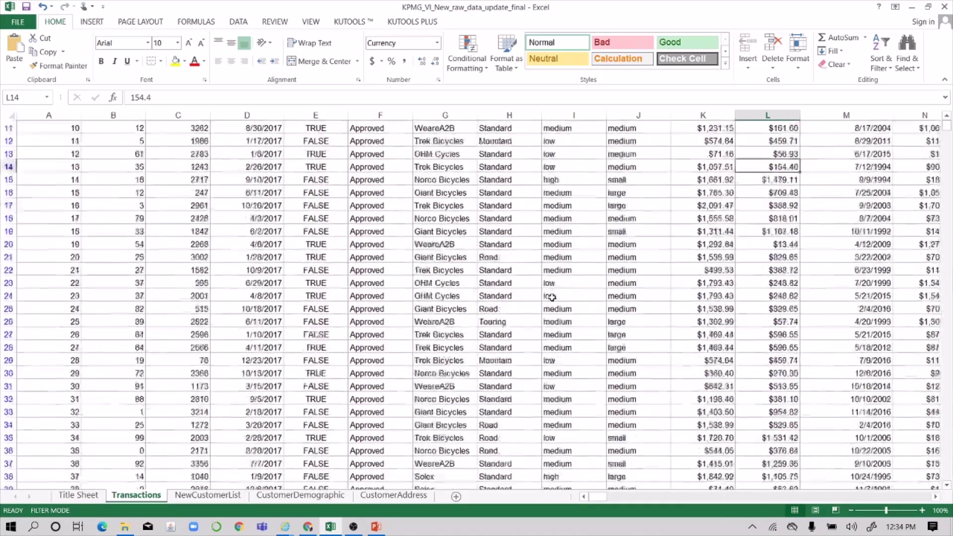
scroll(552, 297, up, 4)
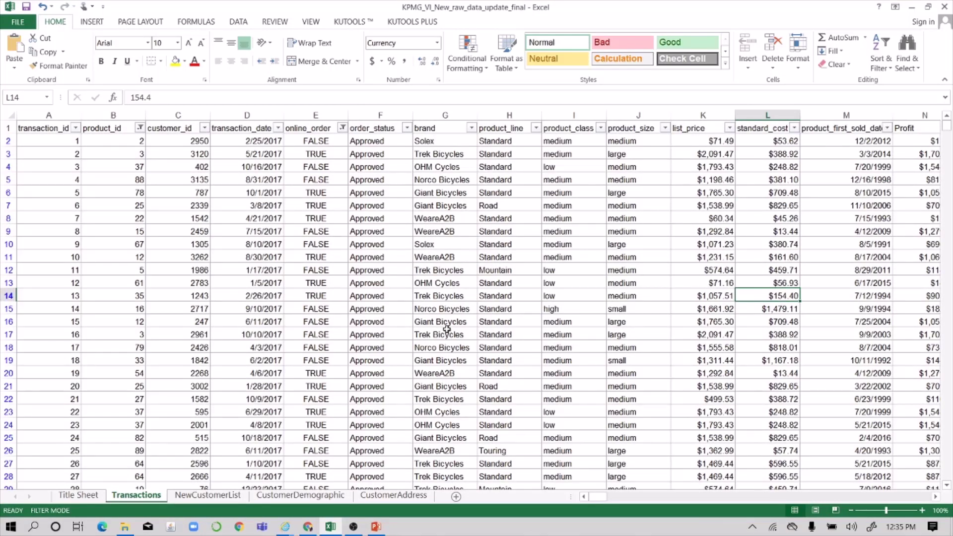
scroll(446, 329, down, 1)
scroll(447, 329, up, 1)
scroll(447, 329, down, 1)
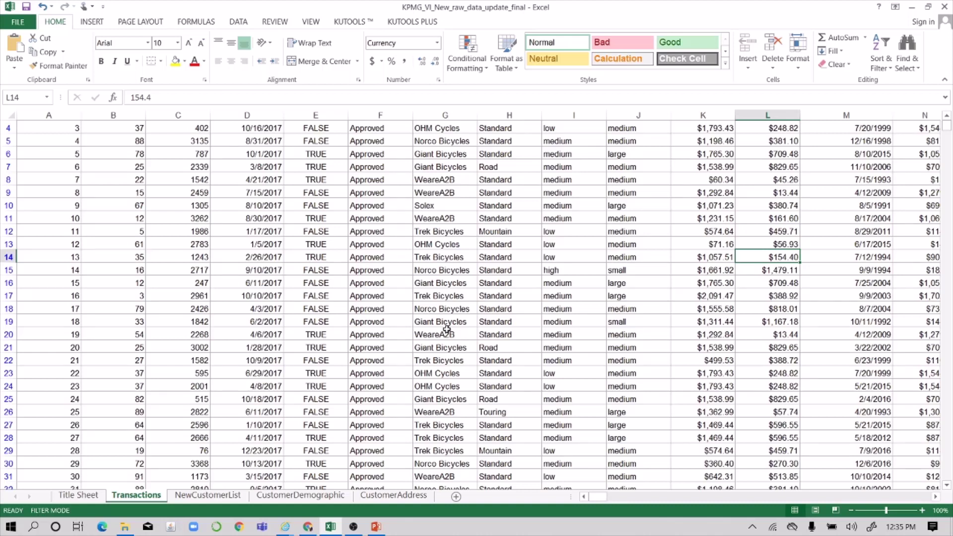
scroll(447, 329, up, 1)
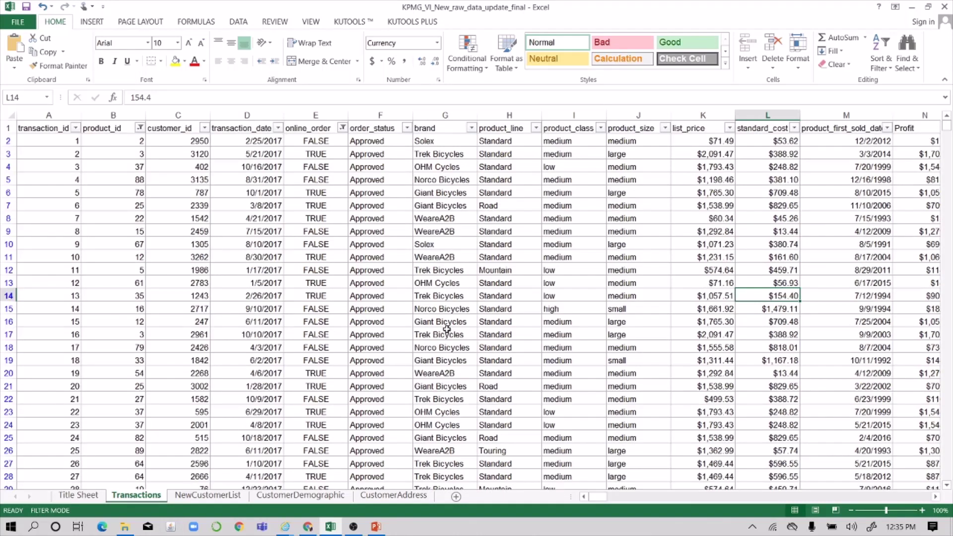